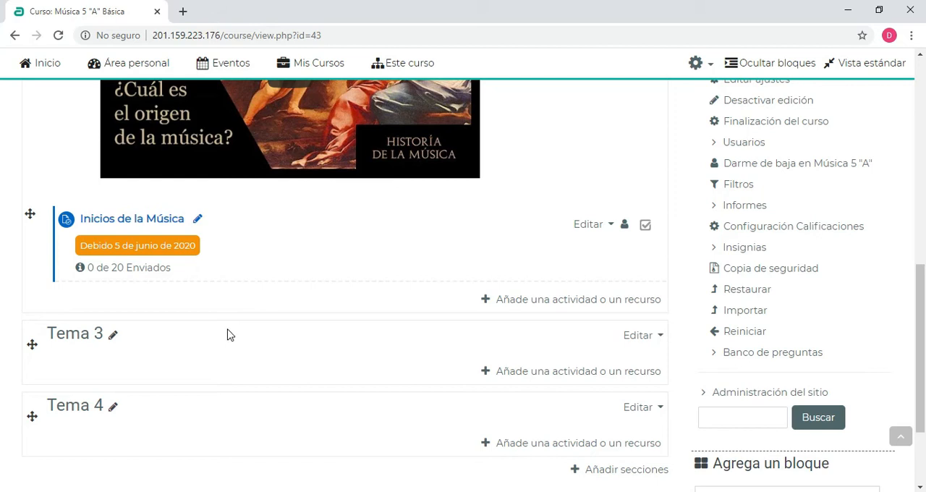
Rename the Tema 3 course section as "Cuestinario Unidad 1"
left_click(112, 338)
type("Cuestinario Unidad")
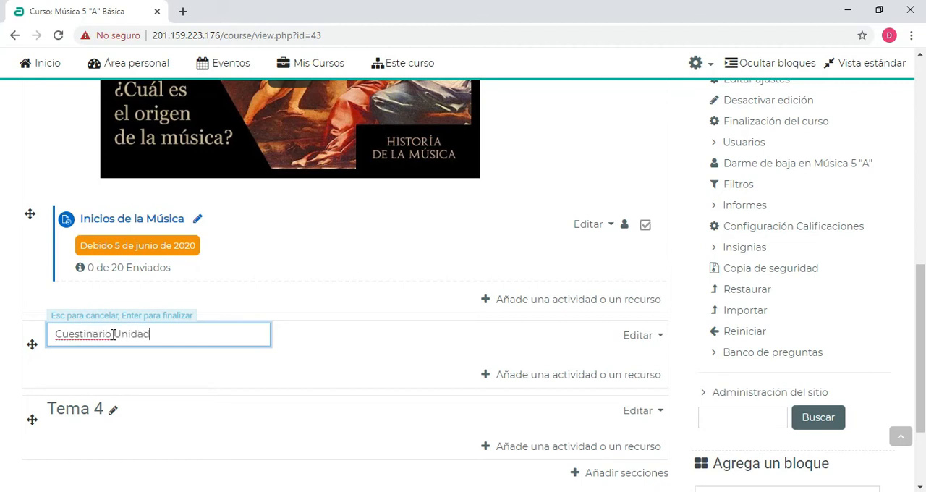
type(" 1")
key("Return")
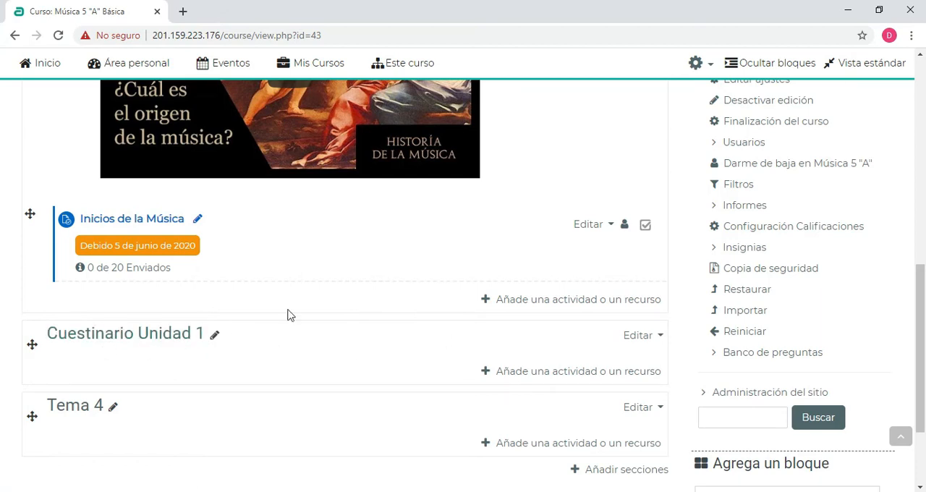
Add a new Cuestionario activity to the Cuestinario Unidad 1 section
scroll(430, 309, "down", 2)
left_click(570, 307)
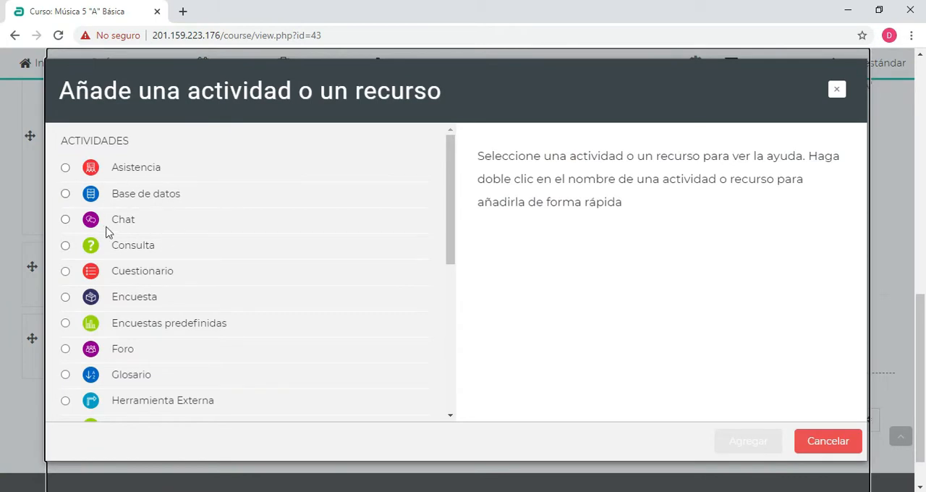
left_click(114, 274)
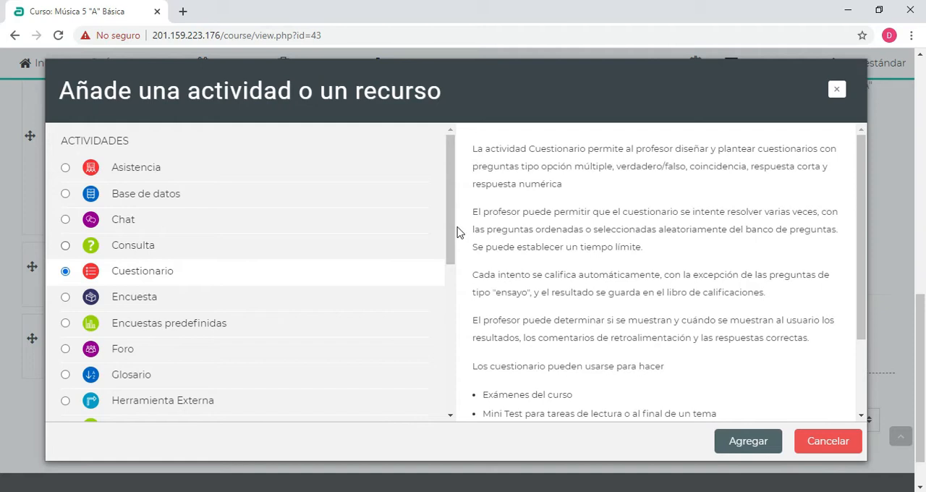
left_click(756, 441)
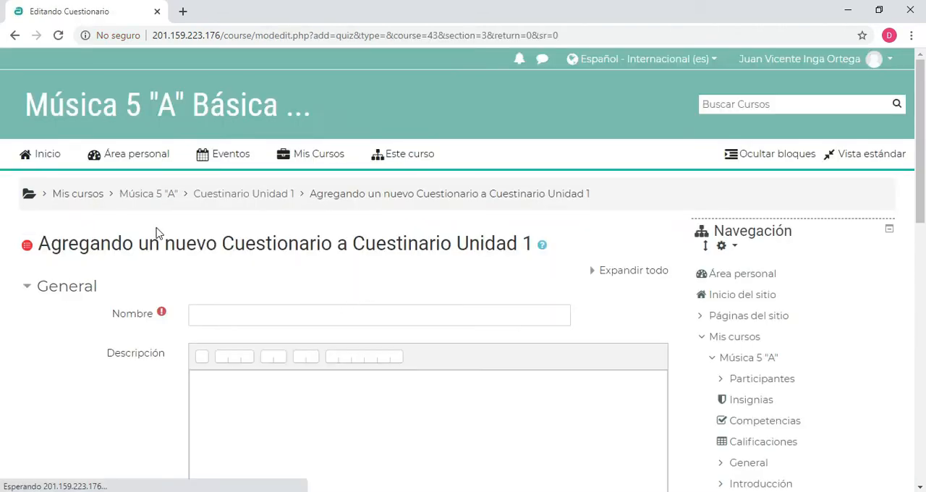
Name the new quiz "Cuestionario Unidad 1"
scroll(211, 217, "down", 1)
left_click(196, 245)
type("Cuesti")
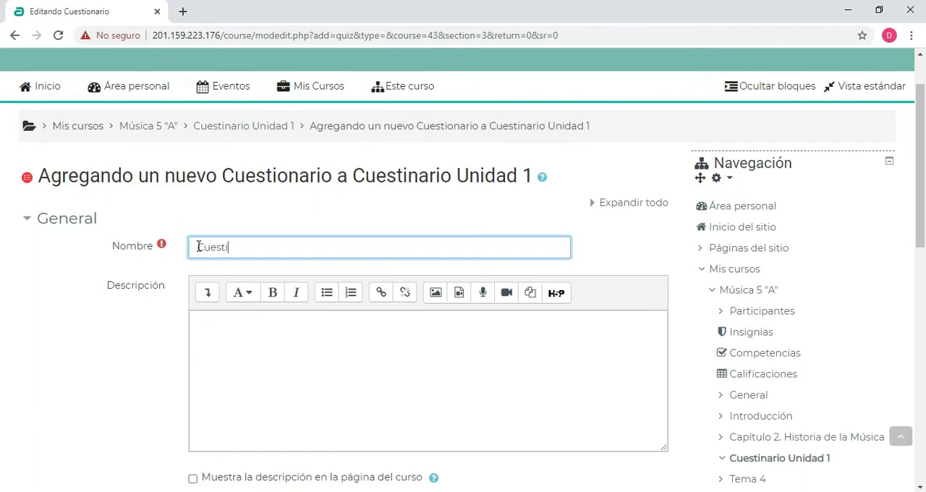
type("onario Unidad 1")
Enter the quiz description "Lee los documentos enviados y realiza las tareas previas antes de realizar este cuestionario."
scroll(209, 302, "down", 2)
left_click(229, 230)
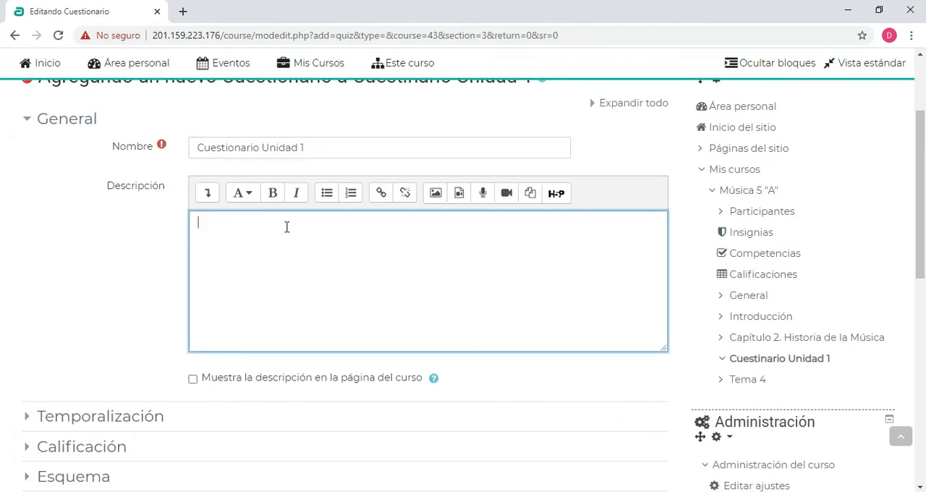
type("Lee los documentos enviados y realiza las tareas previas antes de realizar este cuestionario.")
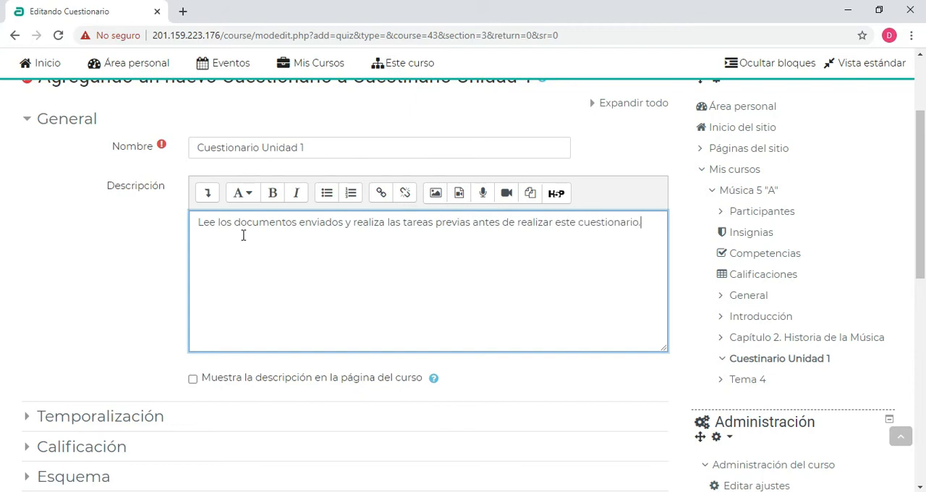
left_click(296, 249)
left_click_drag(226, 222, 592, 224)
left_click(431, 267)
Expand the Temporalización settings, and turn the Abrir cuestionario date on and back off
scroll(272, 228, "down", 2)
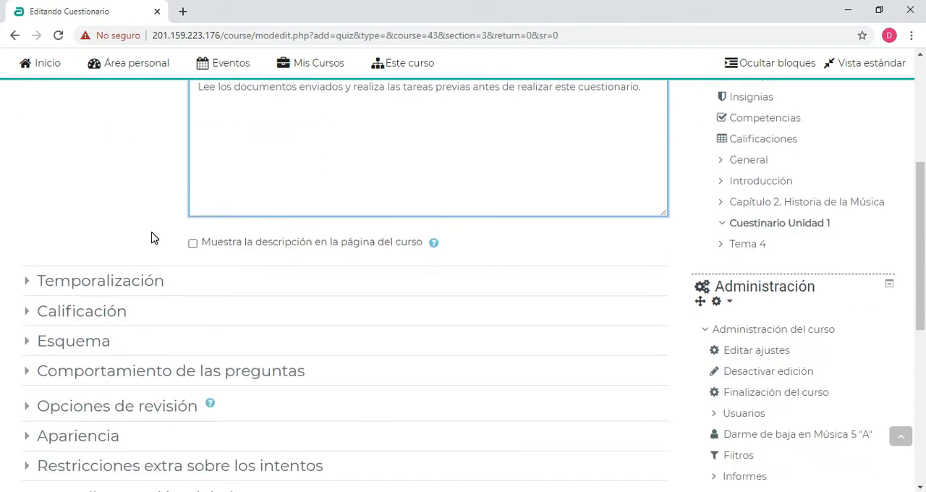
left_click(29, 281)
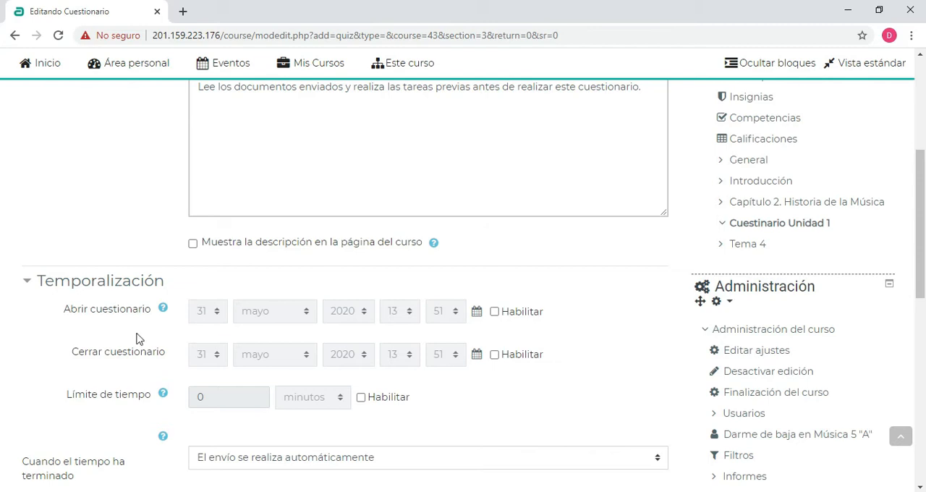
scroll(130, 311, "down", 1)
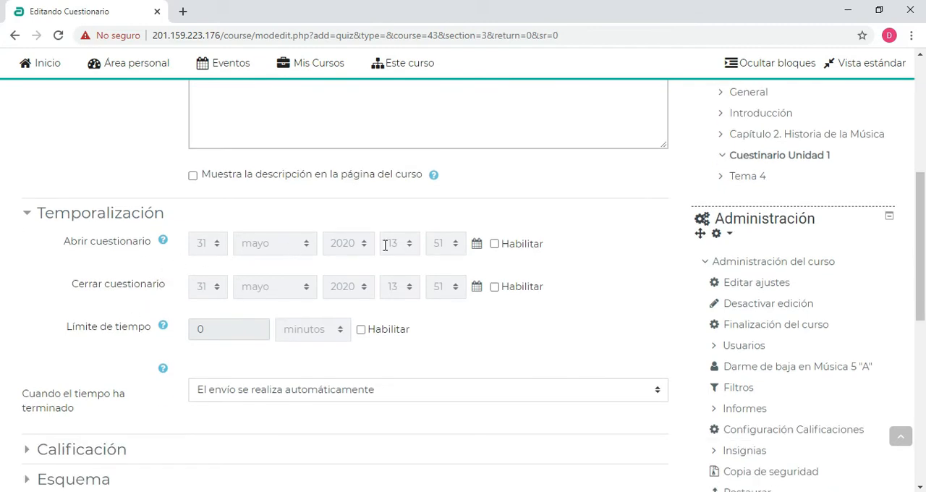
left_click(494, 245)
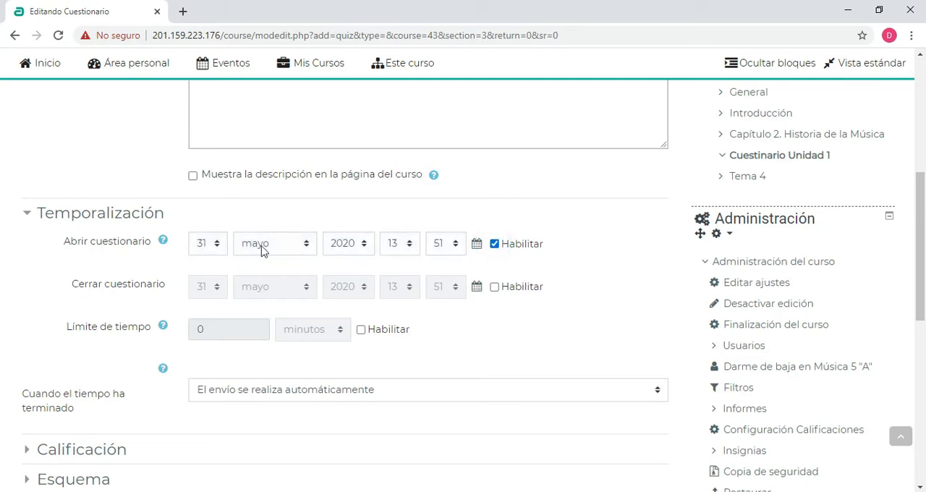
left_click(495, 244)
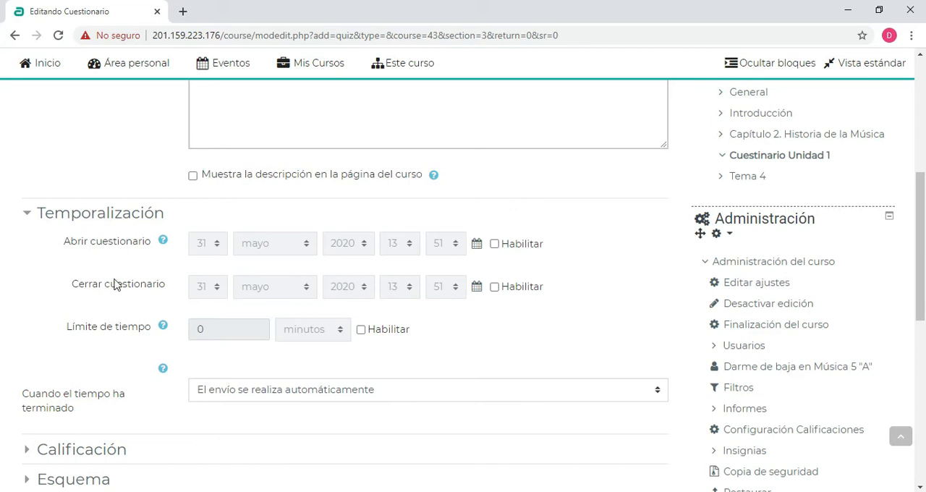
Enable the Cerrar cuestionario date and set it to 1 julio 2020
left_click_drag(115, 306, 455, 316)
scroll(492, 282, "down", 1)
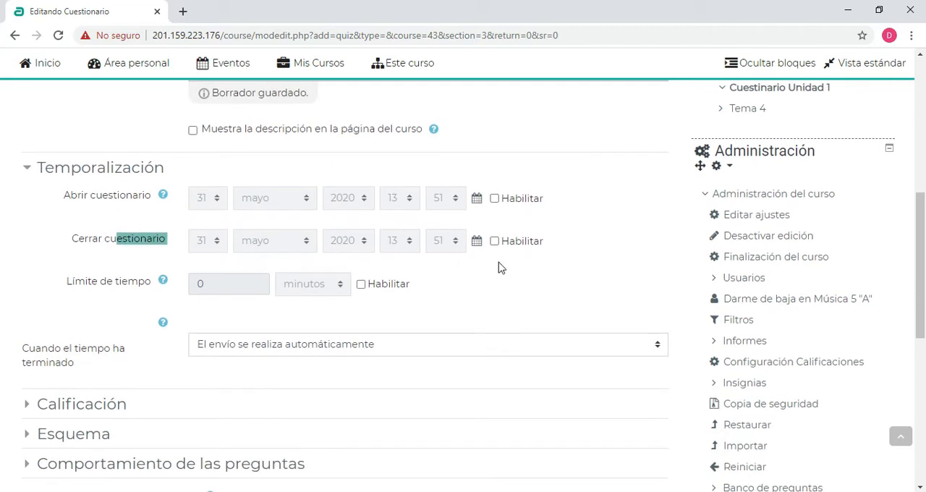
left_click(495, 241)
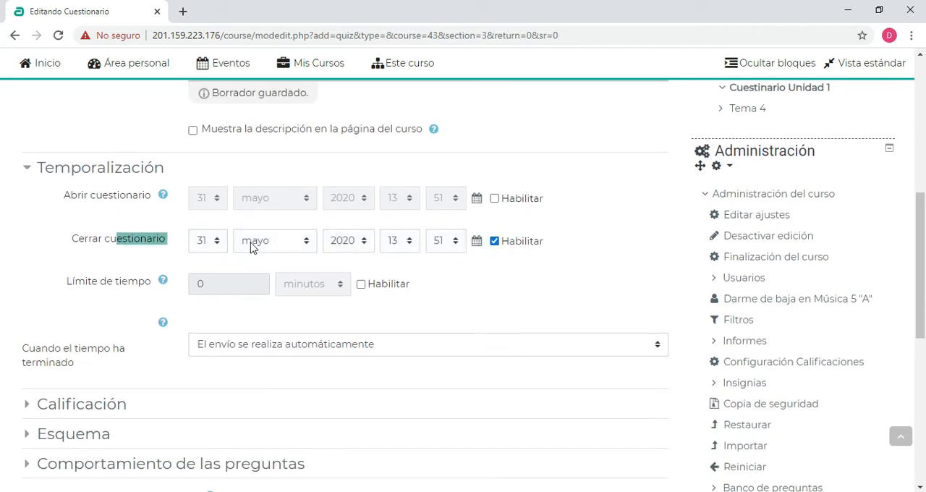
left_click(289, 242)
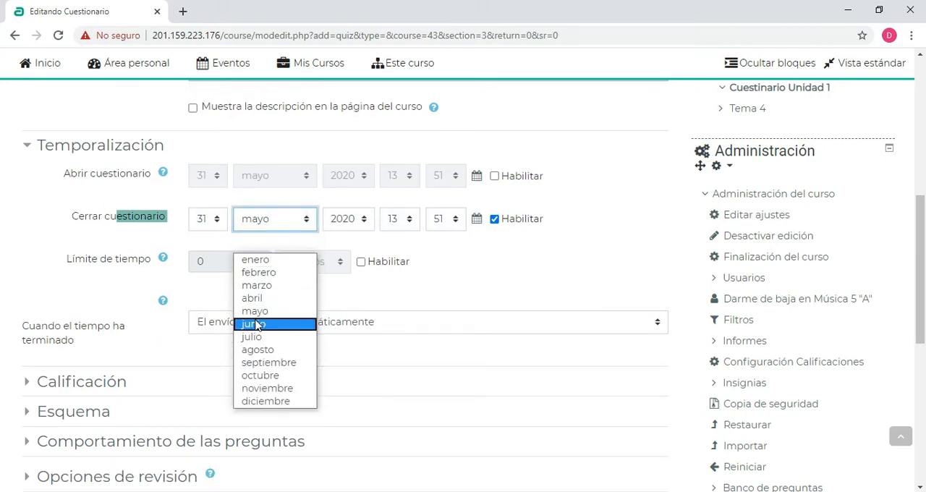
left_click(251, 315)
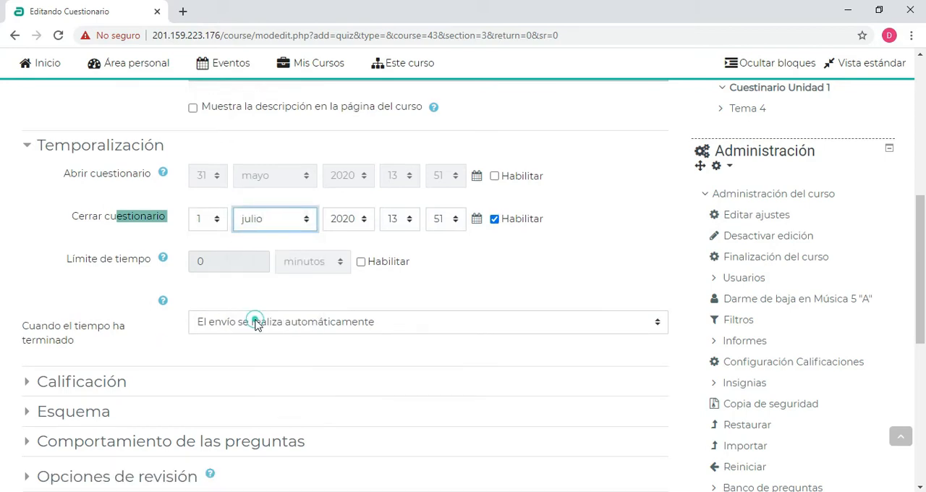
Set the quiz's closing time to 00:00
left_click(404, 218)
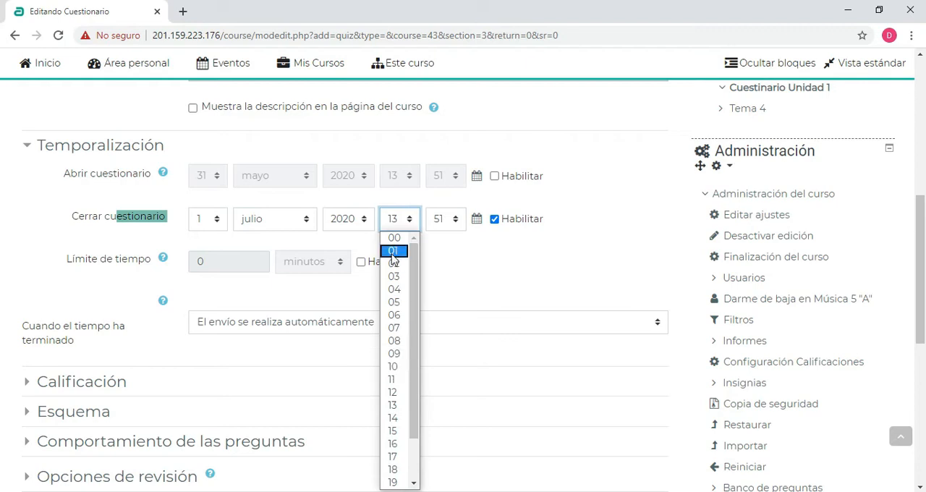
left_click(394, 238)
left_click(438, 218)
left_click(428, 320)
scroll(434, 322, "up", 7)
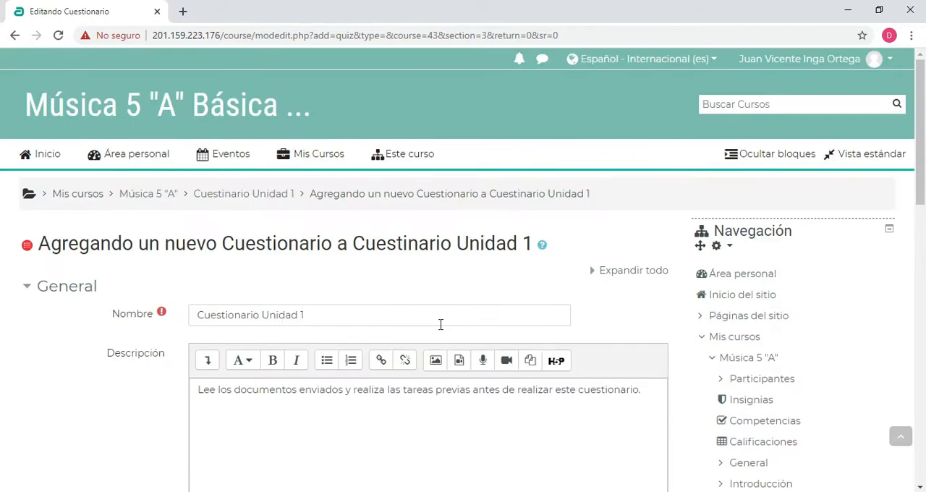
scroll(441, 324, "down", 7)
left_click(441, 286)
scroll(438, 208, "up", 6)
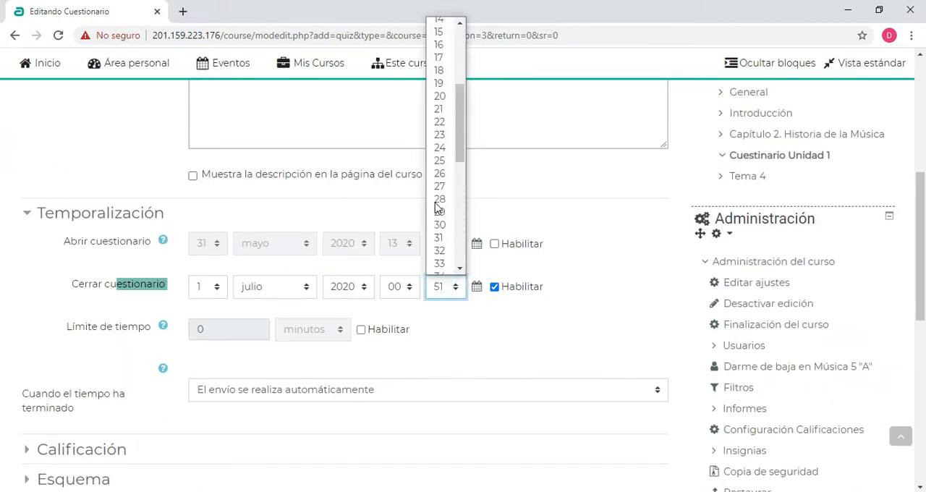
scroll(438, 181, "up", 3)
left_click(439, 25)
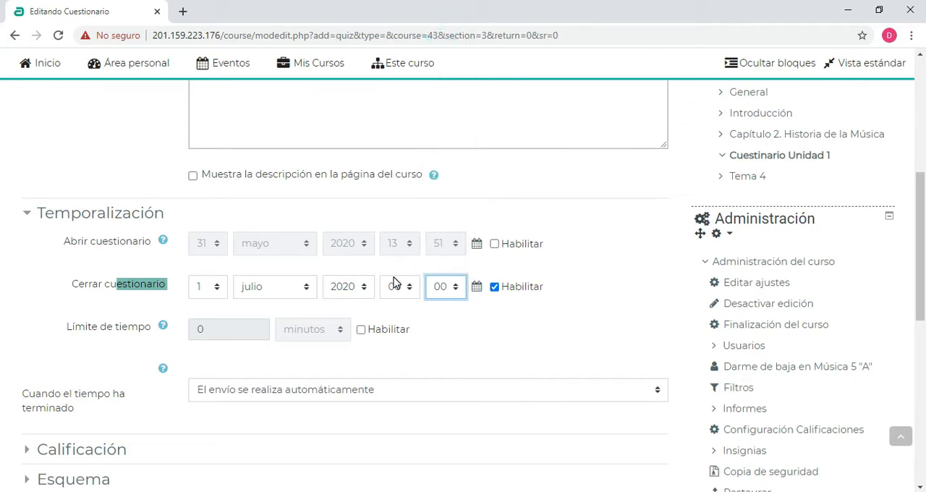
Enable the quiz's time limit and set it to 10 minutes
scroll(395, 282, "down", 1)
left_click(515, 243)
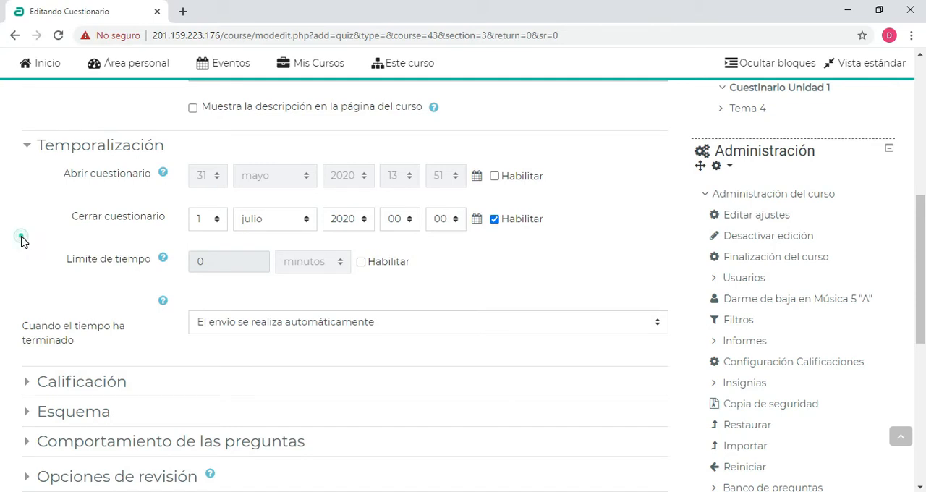
left_click(361, 263)
left_click(234, 261)
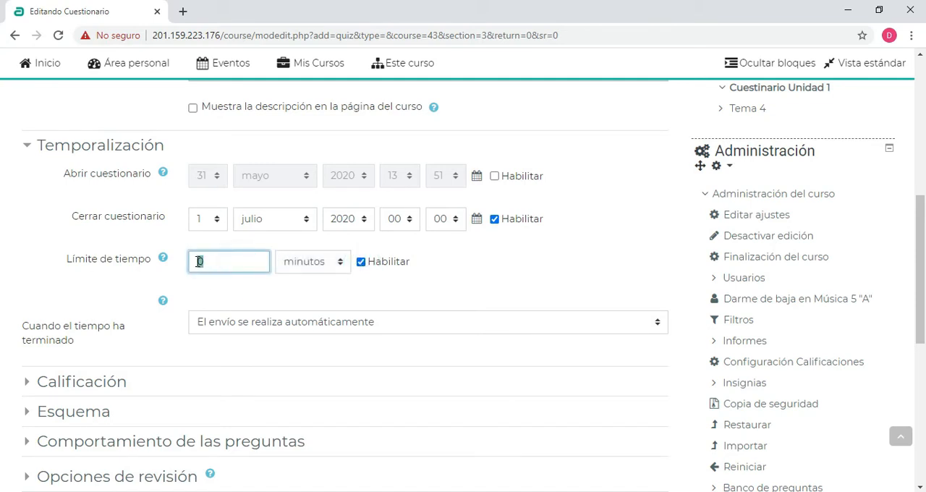
left_click(16, 228)
left_click(234, 262)
scroll(400, 265, "down", 2)
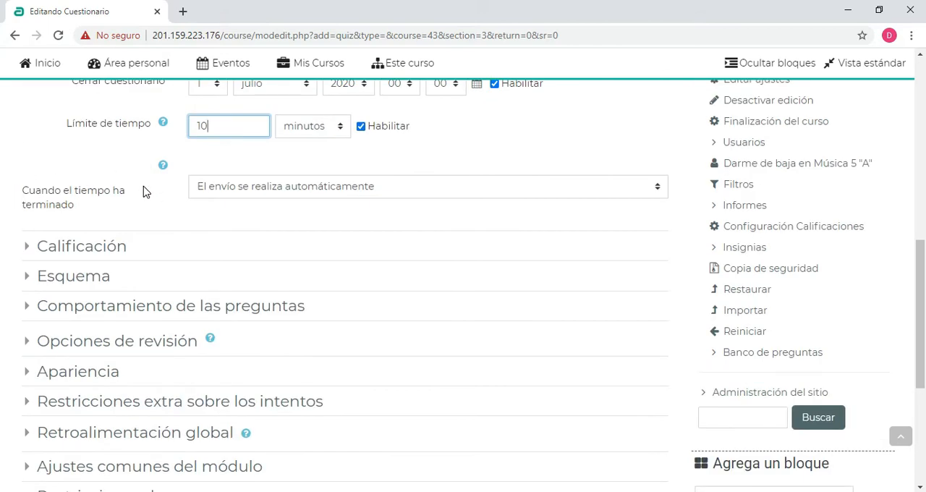
left_click_drag(212, 125, 194, 126)
Try the grace-period option for when time has run out, and restore "El envío se realiza automáticamente"
left_click(337, 197)
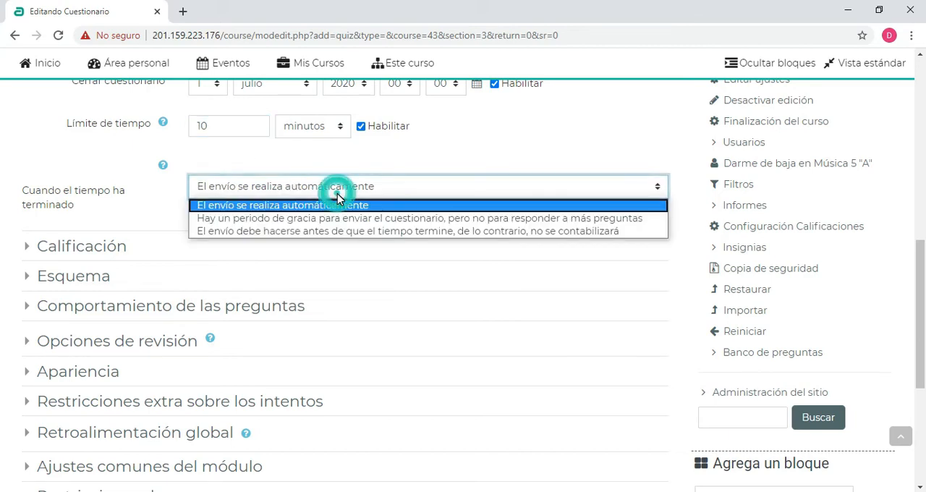
left_click(306, 218)
left_click(289, 186)
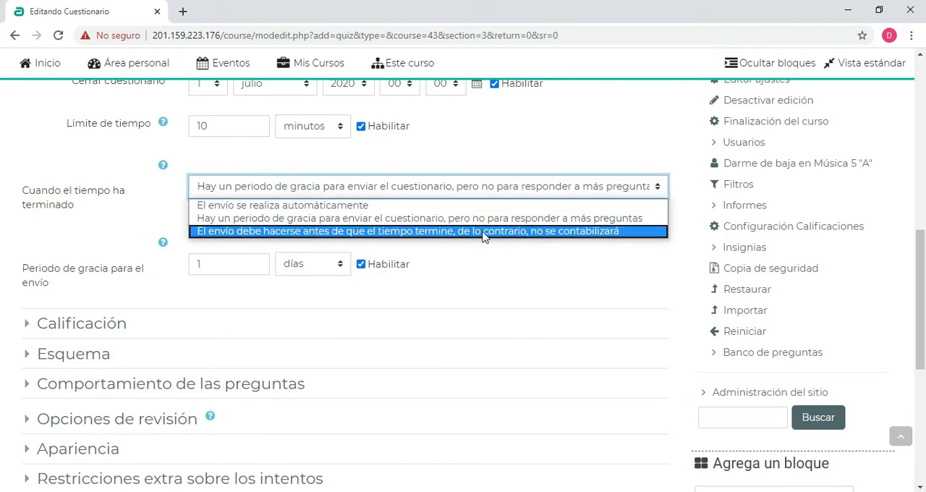
left_click(232, 186)
left_click(238, 183)
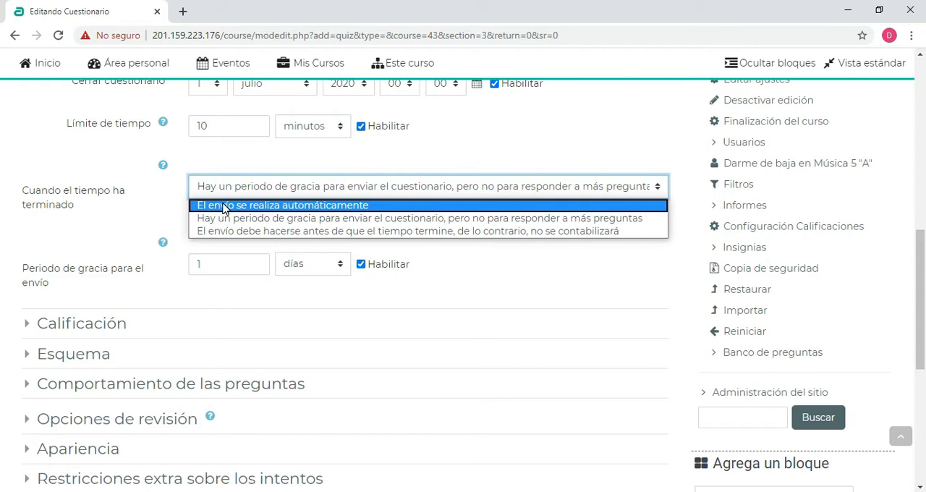
left_click(222, 208)
scroll(209, 215, "up", 1)
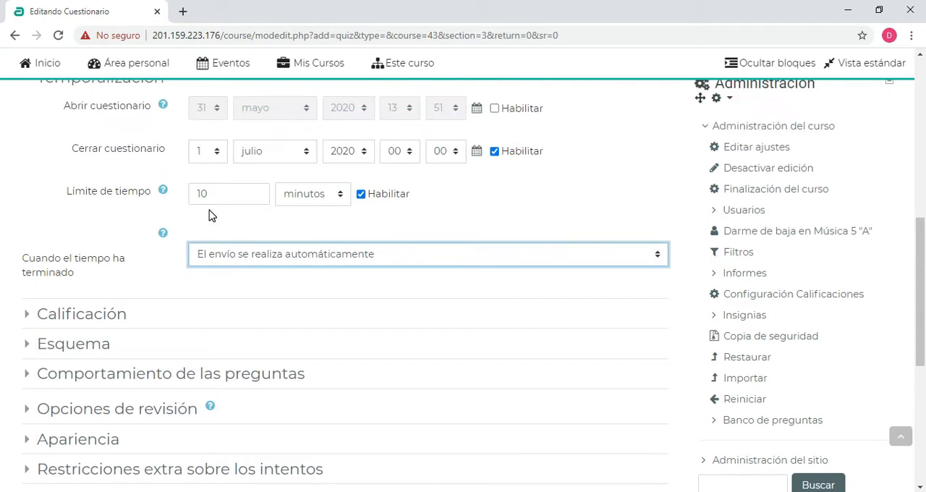
double_click(210, 194)
left_click(63, 220)
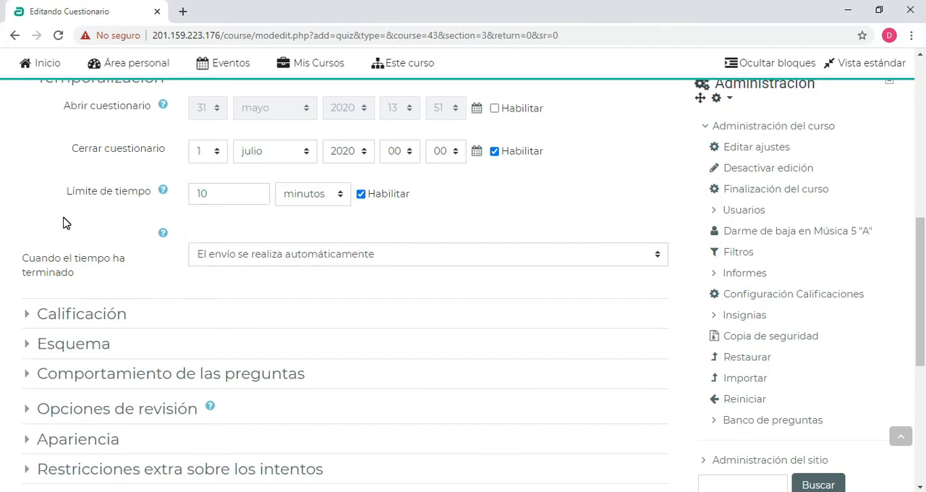
Expand the Calificación settings and review the grade category and the passing grade field
scroll(246, 190, "down", 2)
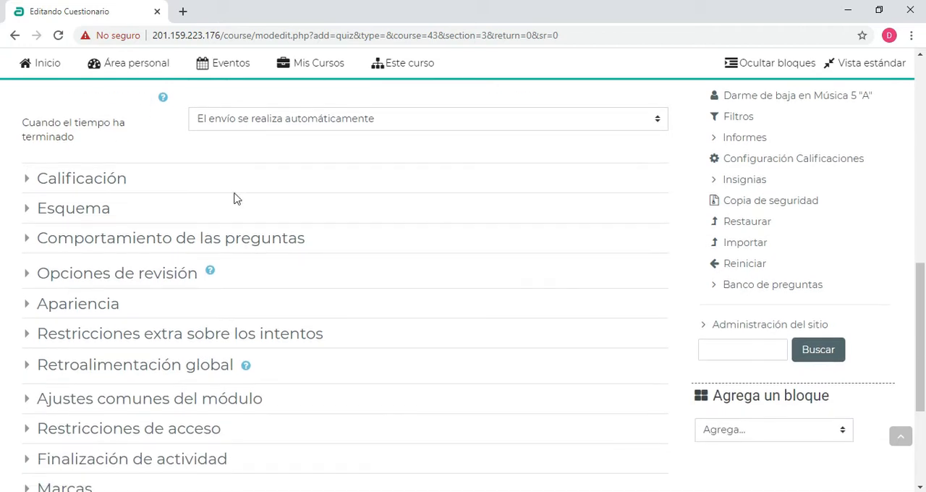
left_click(27, 180)
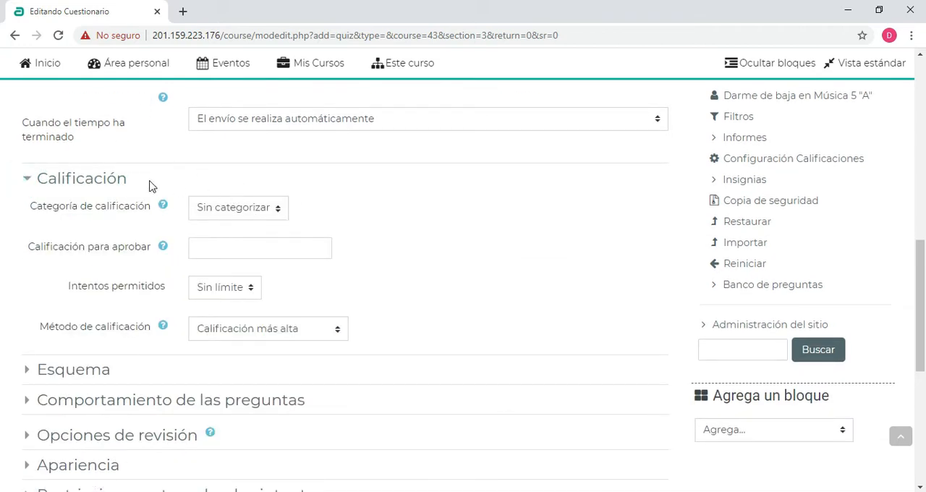
scroll(177, 186, "down", 1)
left_click_drag(82, 154, 337, 147)
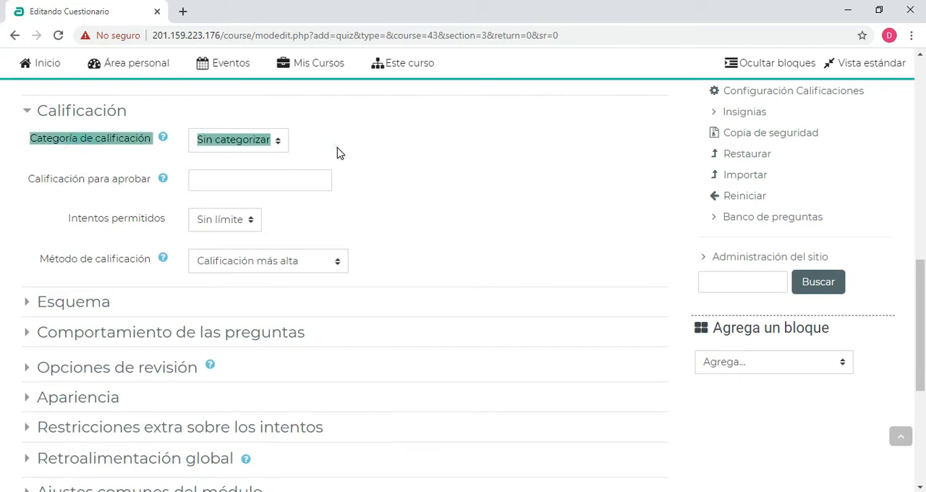
left_click(337, 147)
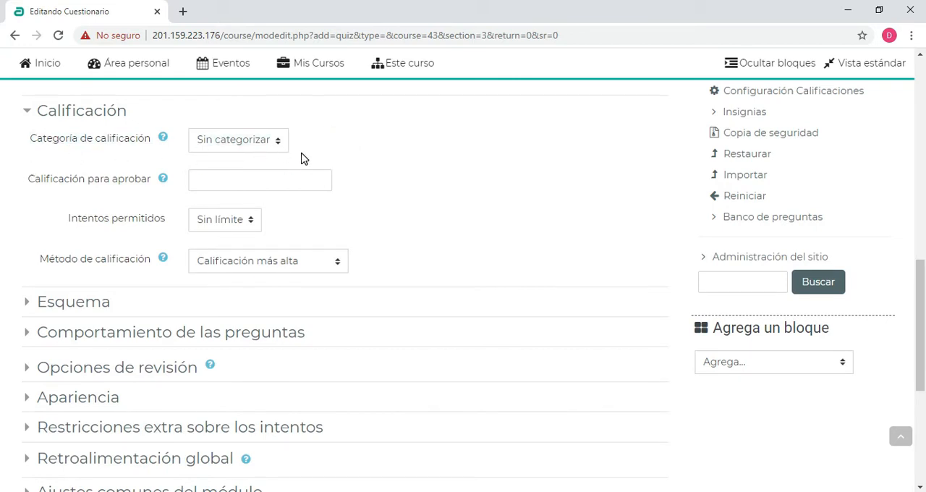
left_click(218, 182)
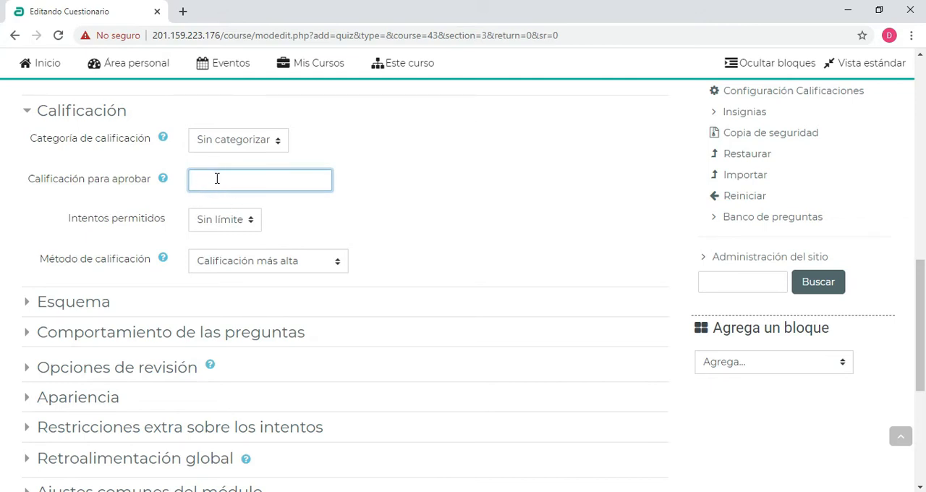
left_click(217, 179)
left_click(230, 180)
left_click(382, 174)
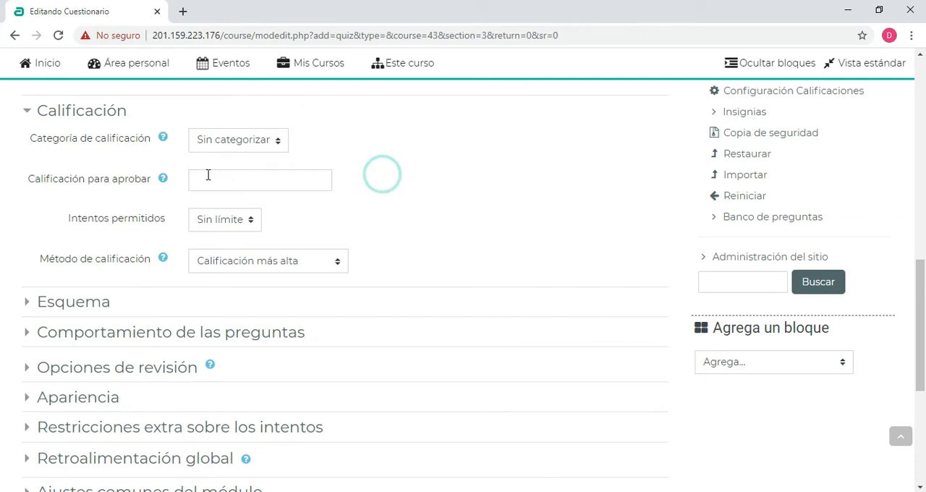
Try limiting the allowed attempts to 1 and look over the other available attempt limits
left_click(222, 220)
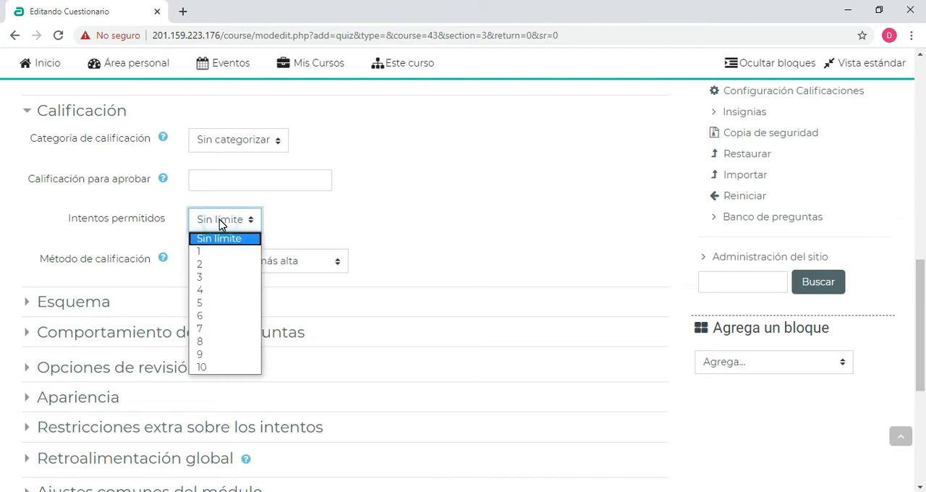
left_click(201, 251)
left_click(331, 206)
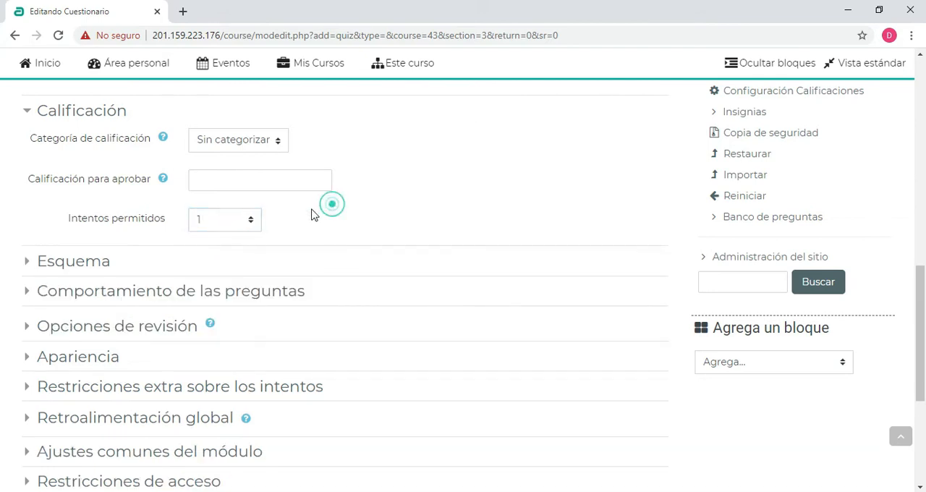
left_click(209, 219)
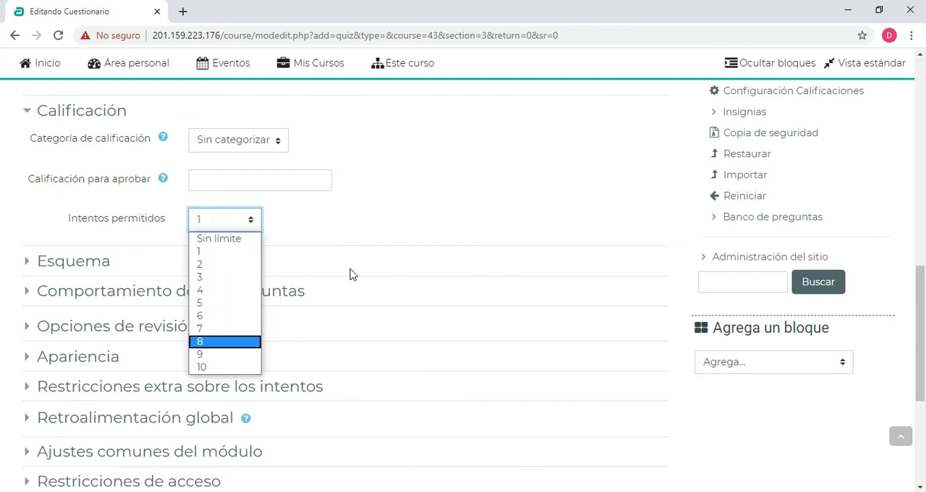
left_click(372, 217)
scroll(210, 207, "down", 1)
scroll(222, 192, "up", 1)
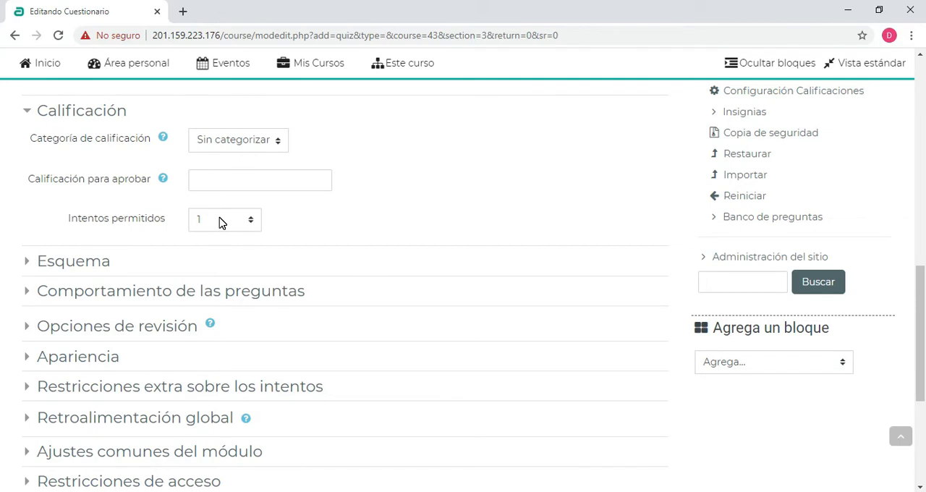
Set the quiz's allowed attempts (Intentos permitidos) to 2
left_click(221, 223)
left_click(206, 264)
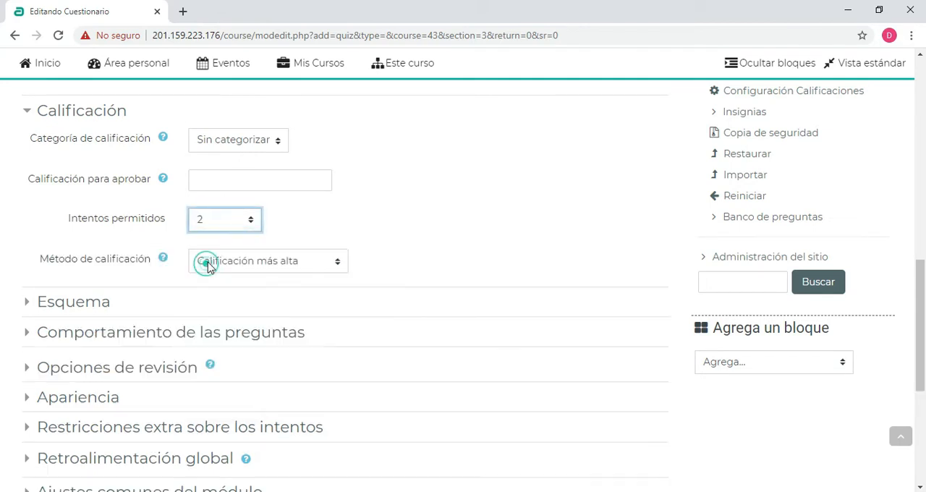
left_click(395, 208)
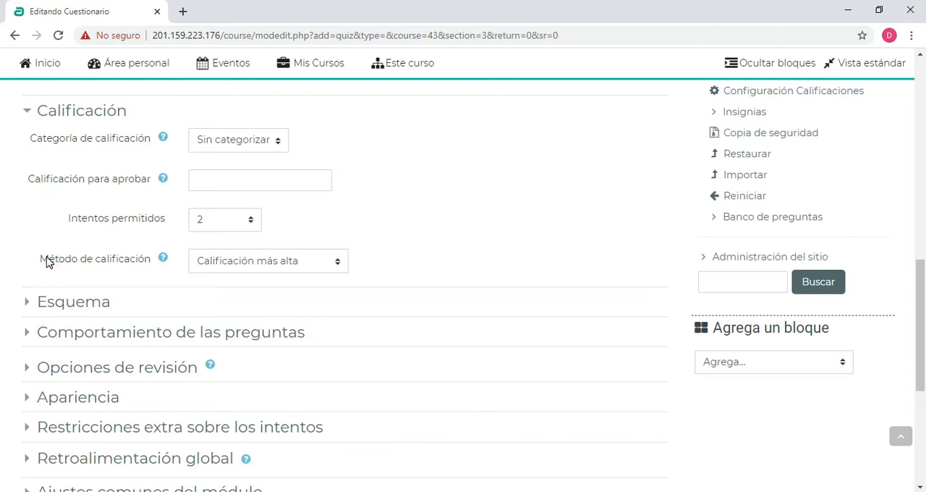
Examine the available grading methods for the quiz, keeping "Calificación más alta"
left_click_drag(48, 259, 119, 259)
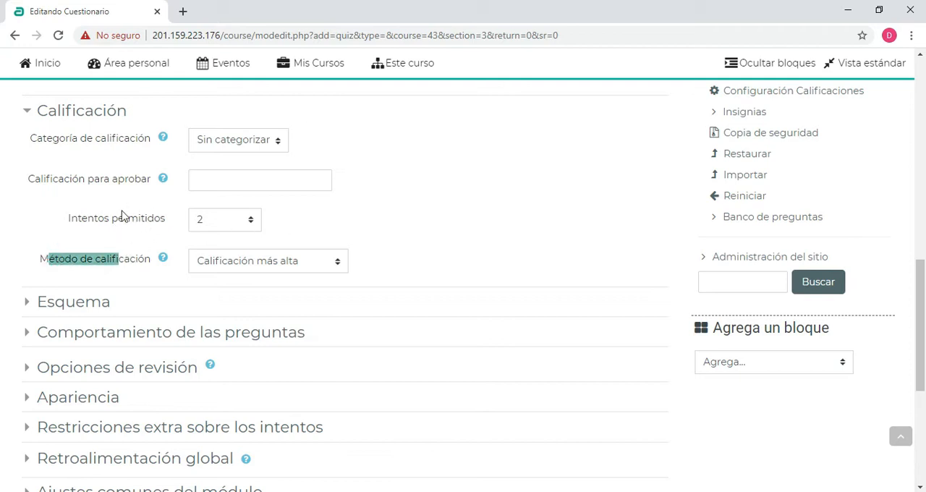
left_click(220, 264)
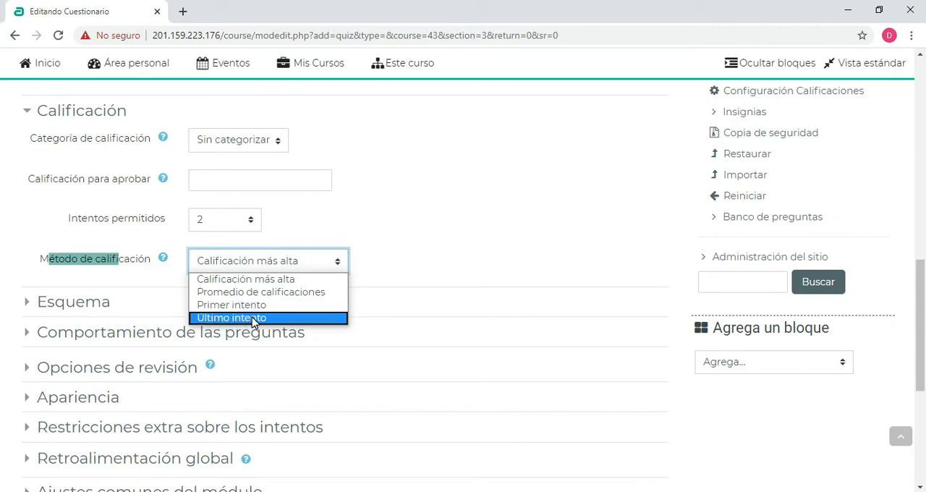
left_click(411, 212)
Review the remaining sections of the quiz form, then save the quiz and return to the course
scroll(203, 208, "down", 1)
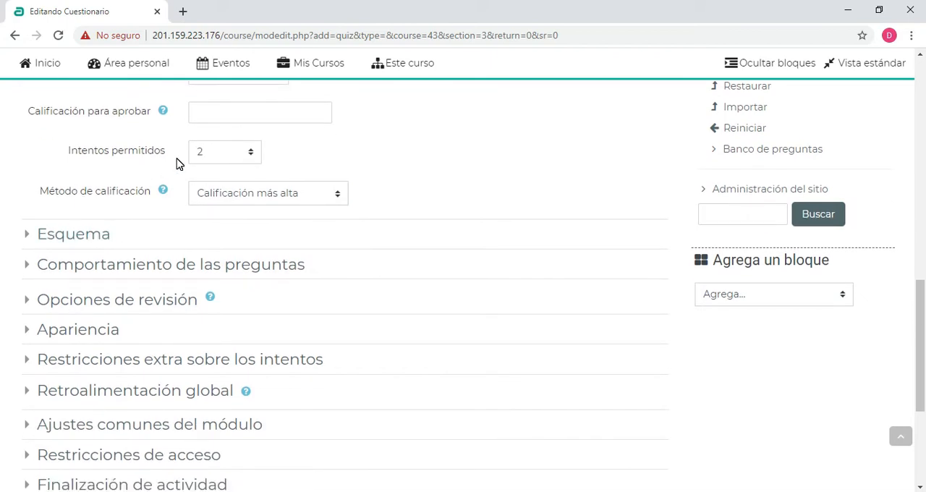
scroll(180, 166, "down", 2)
scroll(145, 188, "up", 3)
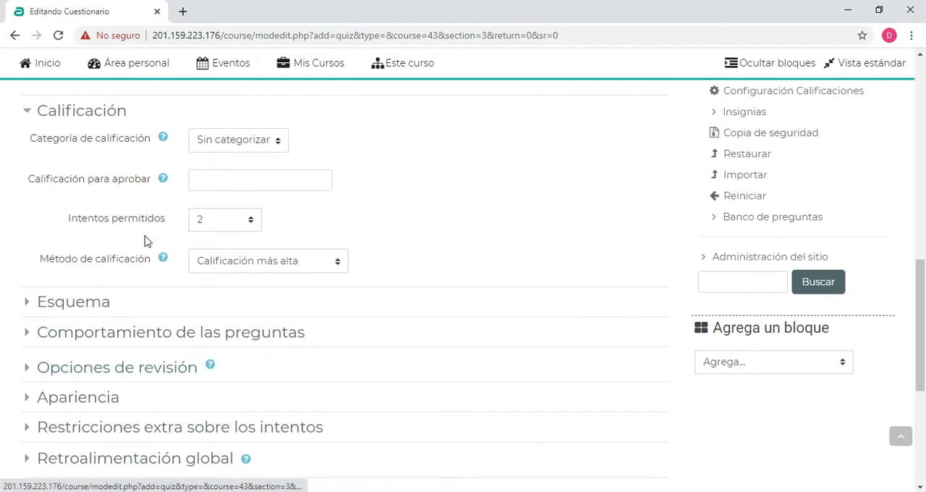
scroll(148, 236, "down", 2)
scroll(114, 331, "down", 2)
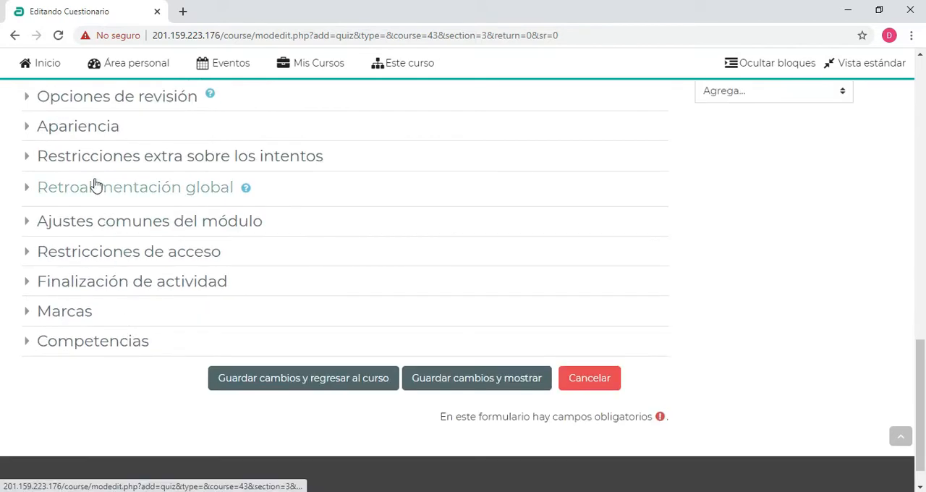
scroll(153, 239, "up", 5)
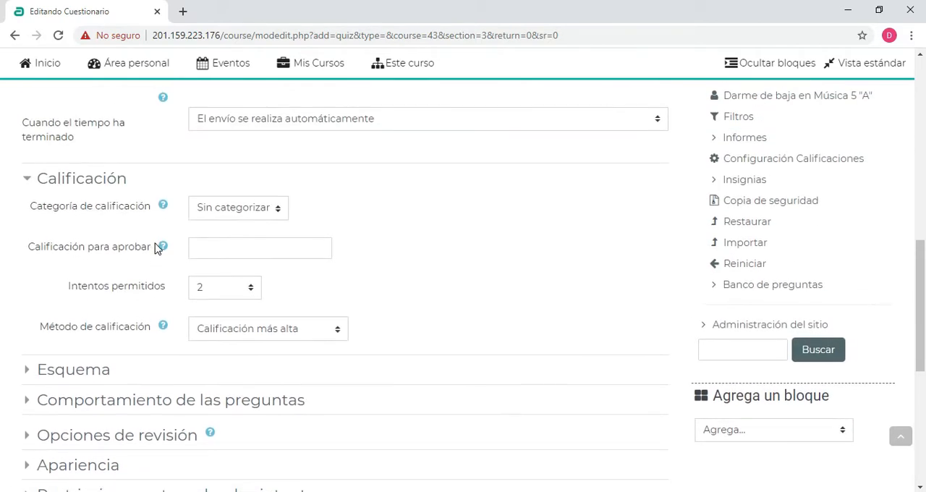
scroll(250, 249, "up", 7)
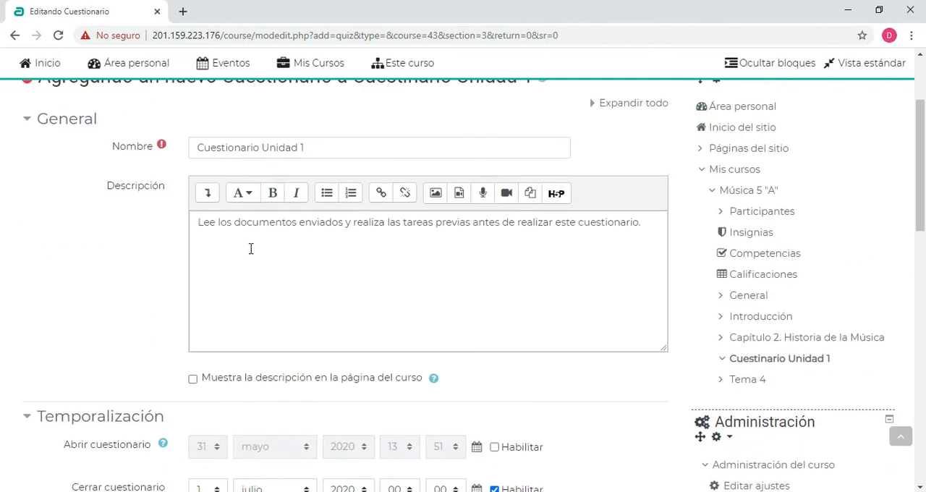
scroll(251, 248, "down", 12)
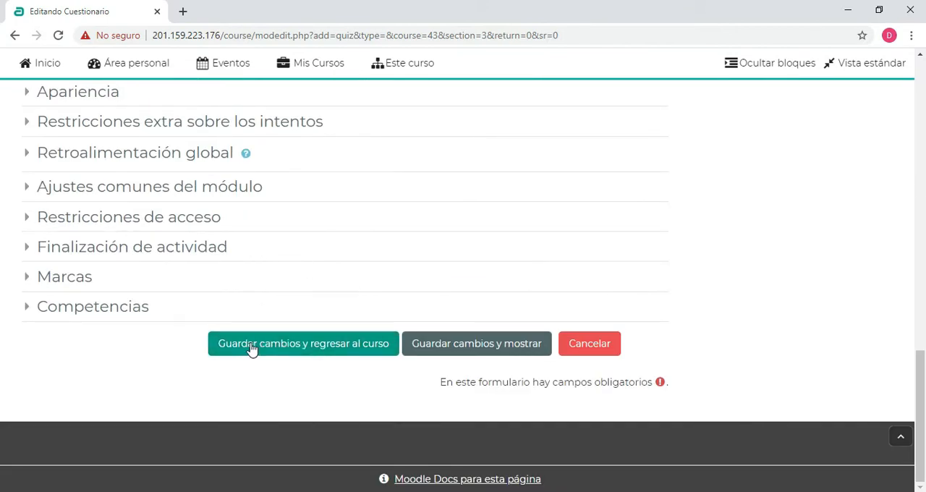
left_click(325, 344)
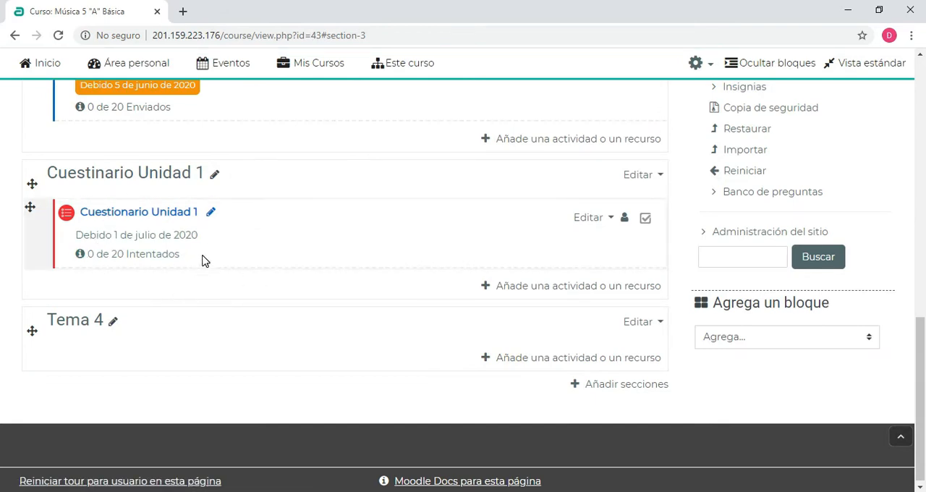
Open Cuestionario Unidad 1, check its settings summary and open the quiz for editing its questions
left_click(136, 216)
scroll(323, 211, "down", 2)
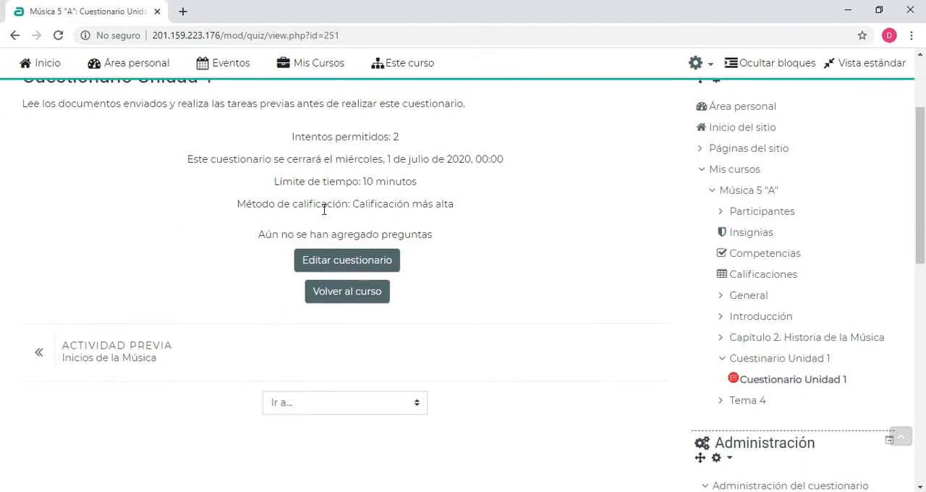
scroll(326, 249, "up", 2)
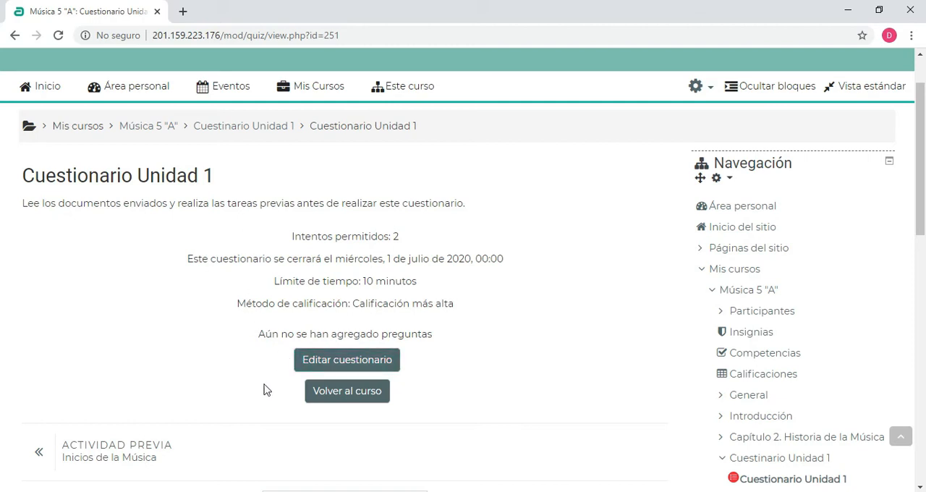
left_click(378, 364)
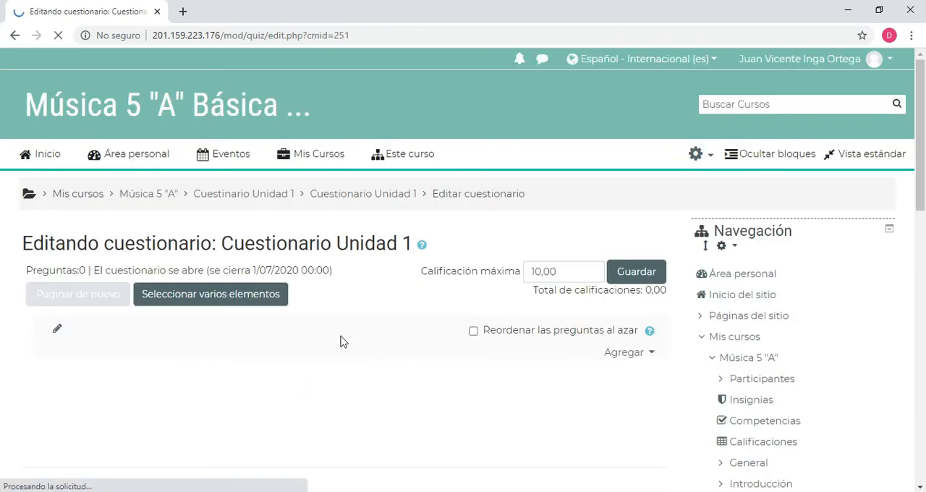
Examine the quiz's maximum grade field (Calificación máxima) without changing it
scroll(309, 251, "down", 1)
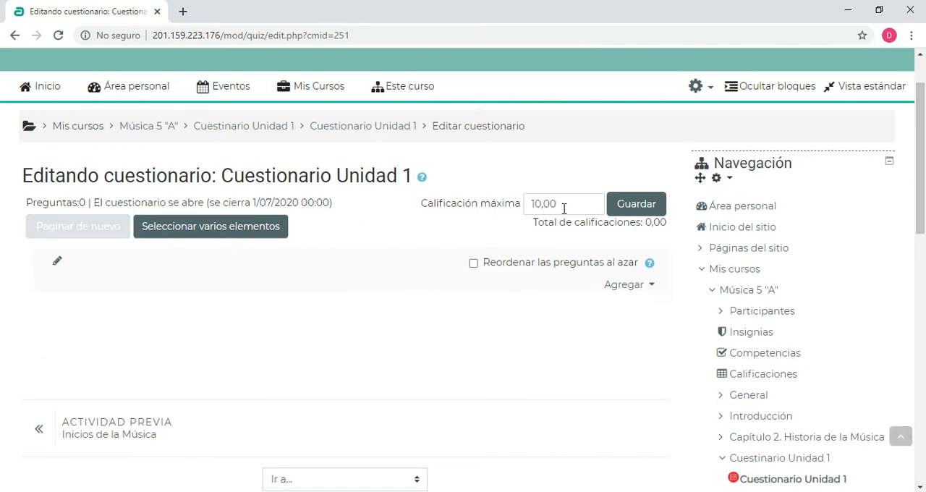
left_click_drag(565, 207, 528, 205)
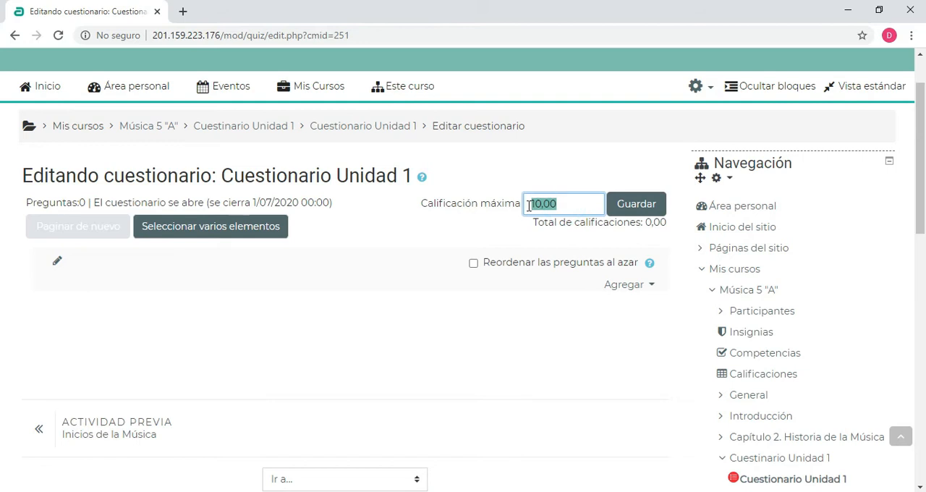
left_click(428, 239)
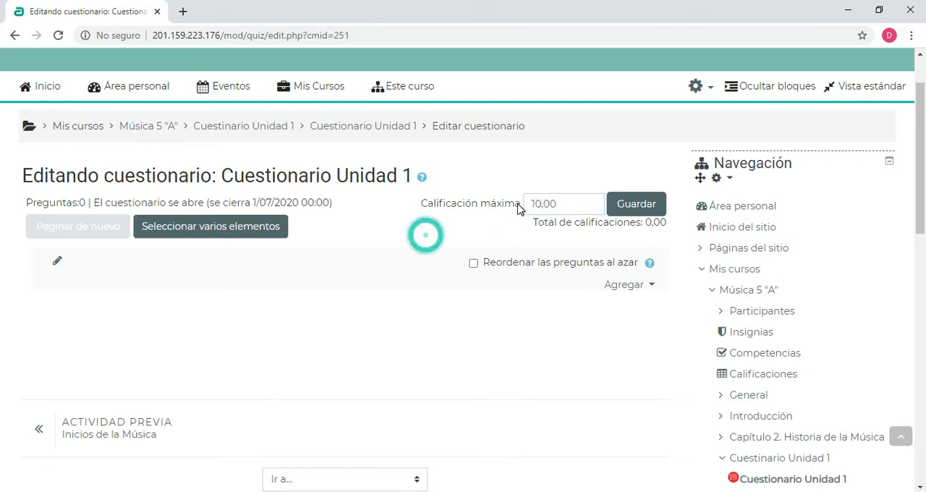
left_click_drag(565, 203, 526, 197)
left_click(443, 230)
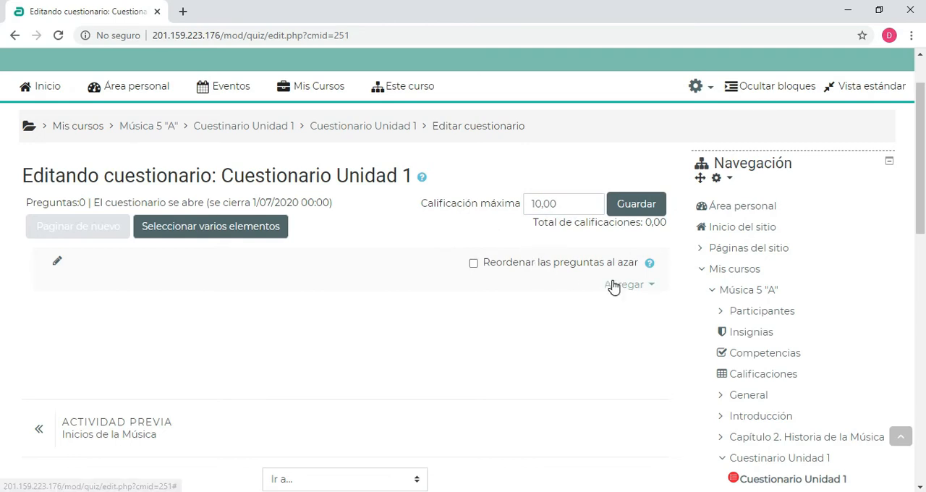
Enable random reordering of the quiz questions (Reordenar las preguntas al azar)
scroll(425, 228, "down", 1)
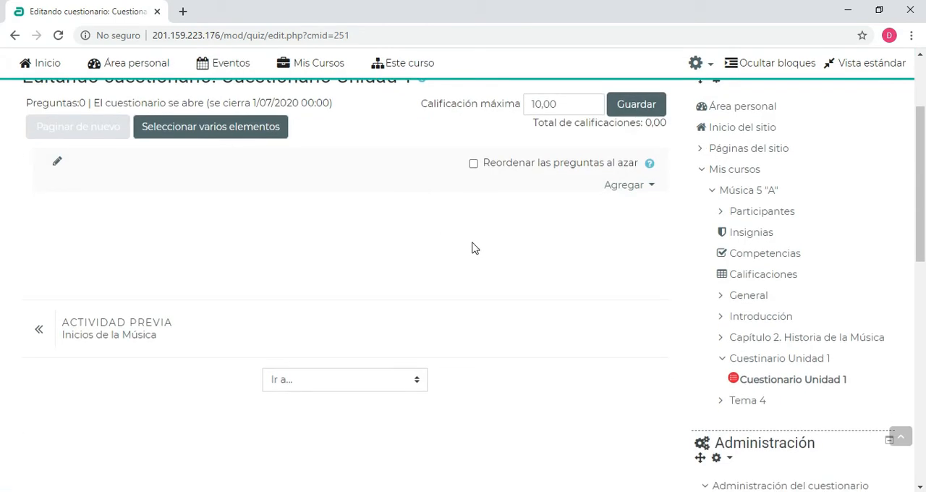
scroll(503, 239, "up", 1)
left_click(474, 264)
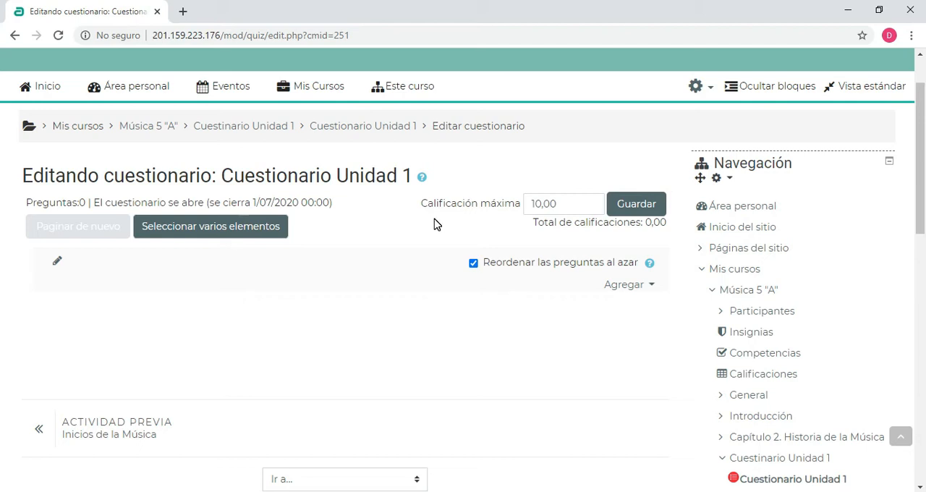
Add a new question of type "Opción múltiple" to the quiz
left_click(637, 290)
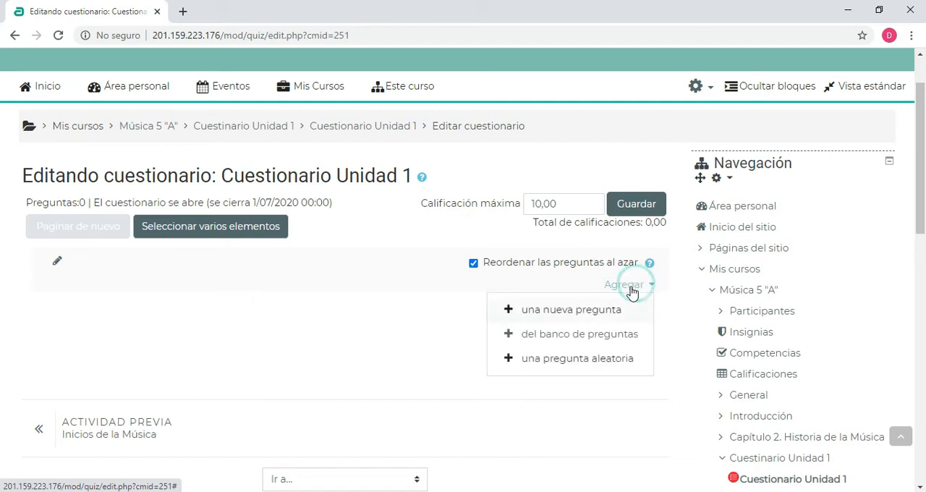
left_click(577, 317)
scroll(149, 228, "up", 2)
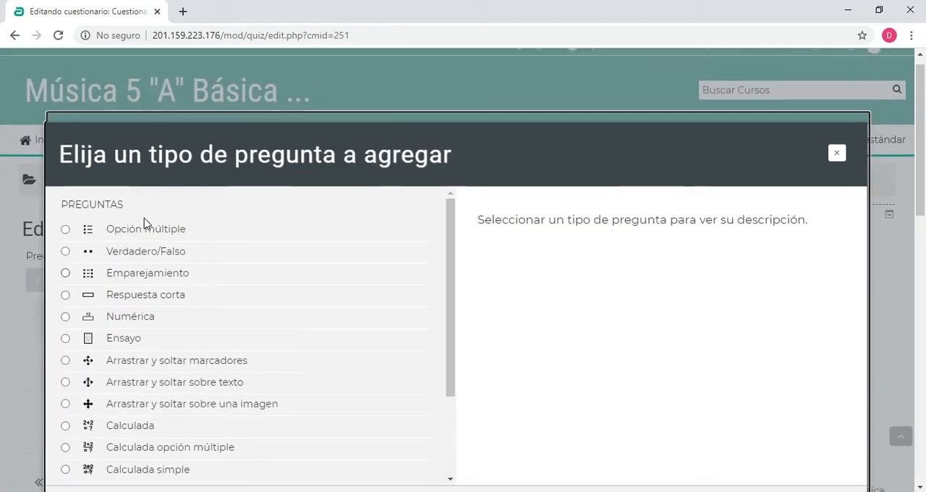
scroll(144, 226, "down", 1)
scroll(213, 282, "up", 1)
scroll(595, 242, "down", 1)
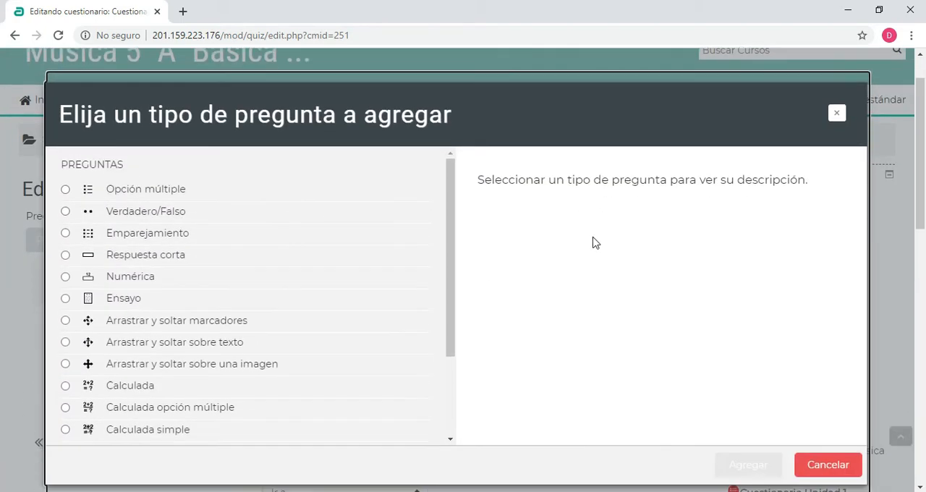
scroll(595, 242, "down", 1)
left_click(134, 168)
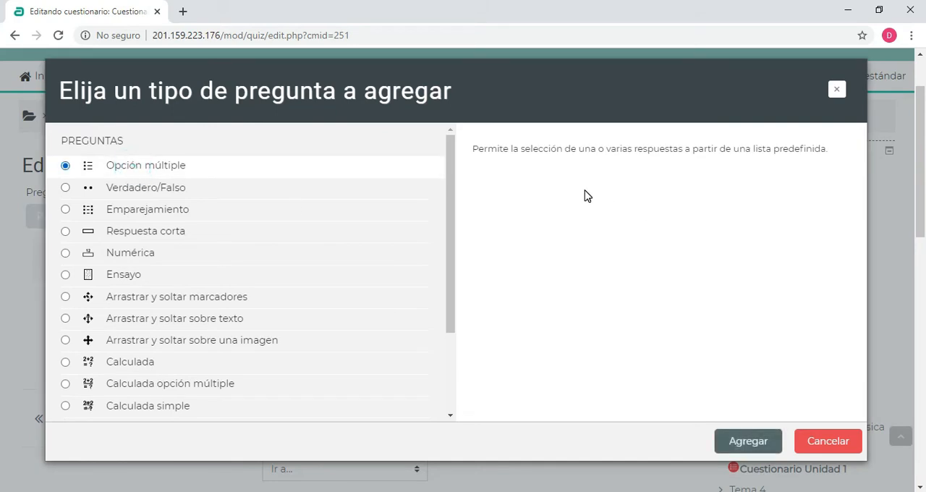
left_click(748, 441)
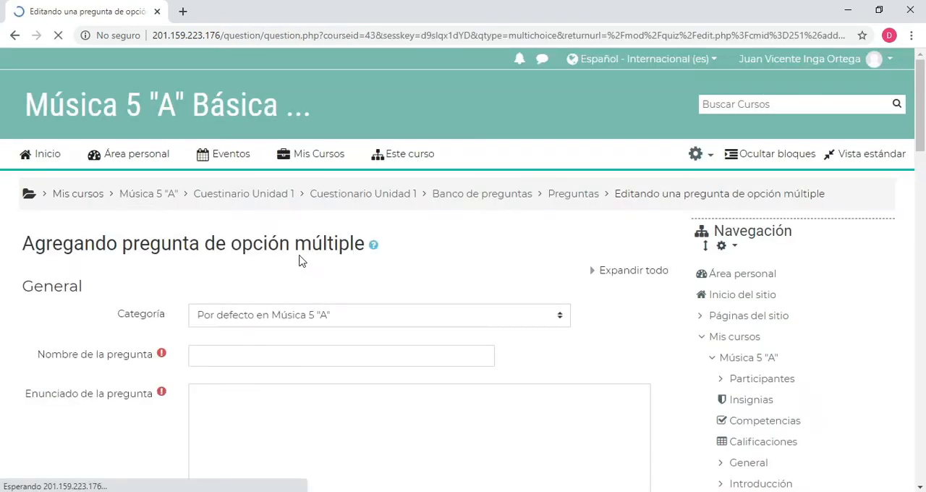
Choose "Por defecto en Música 5 "A"" as the category of the new multiple-choice question
scroll(304, 217, "down", 3)
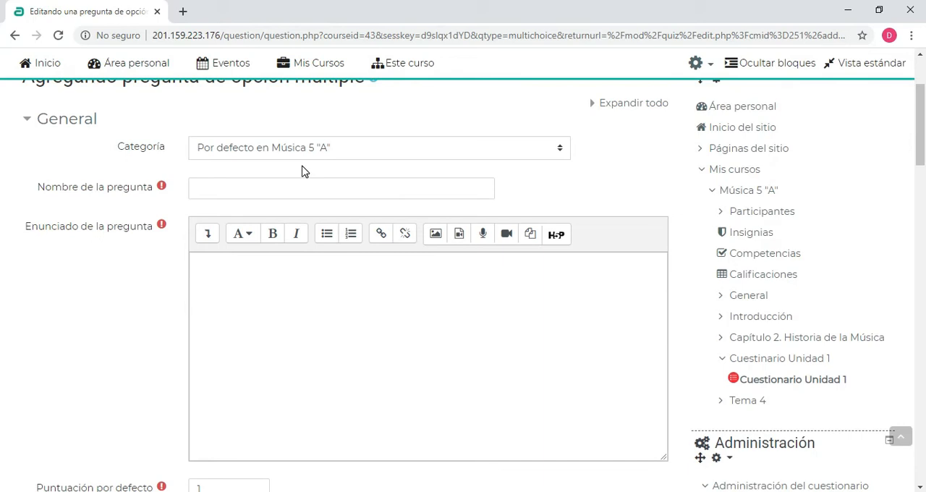
left_click(290, 152)
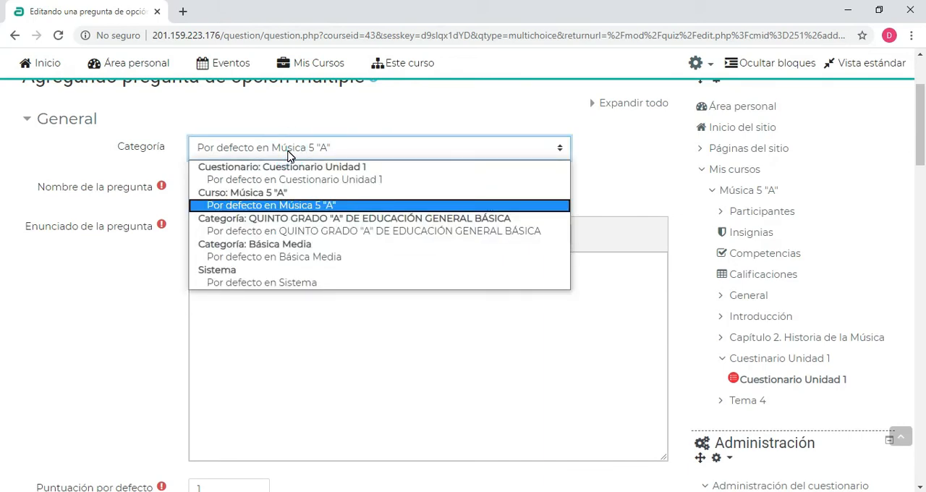
left_click(297, 205)
Name the question "Musica 5A - Pregunta 1 - Prueba 1"
left_click(200, 187)
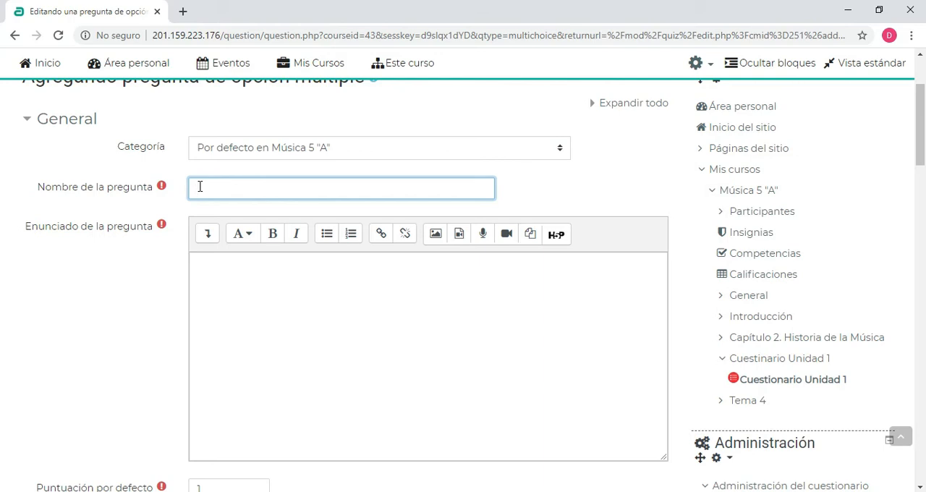
type("Musica 5A - Pregunta 1 -")
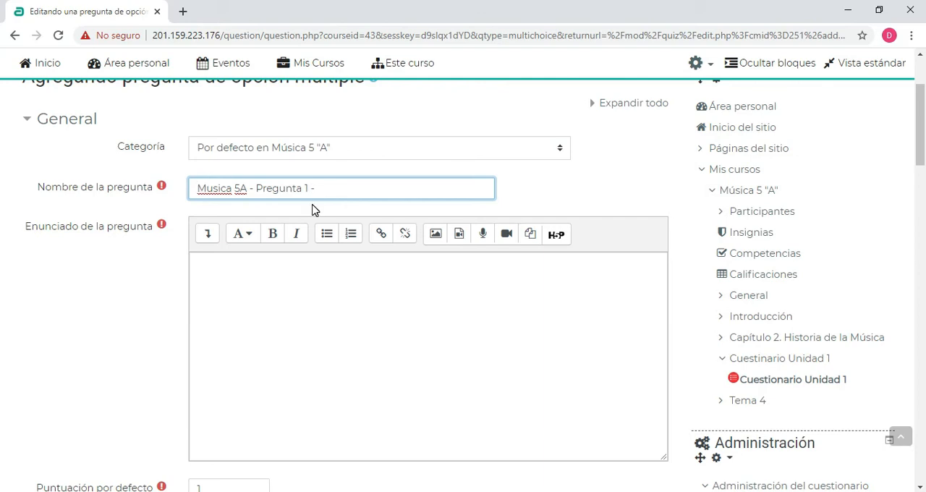
type("1")
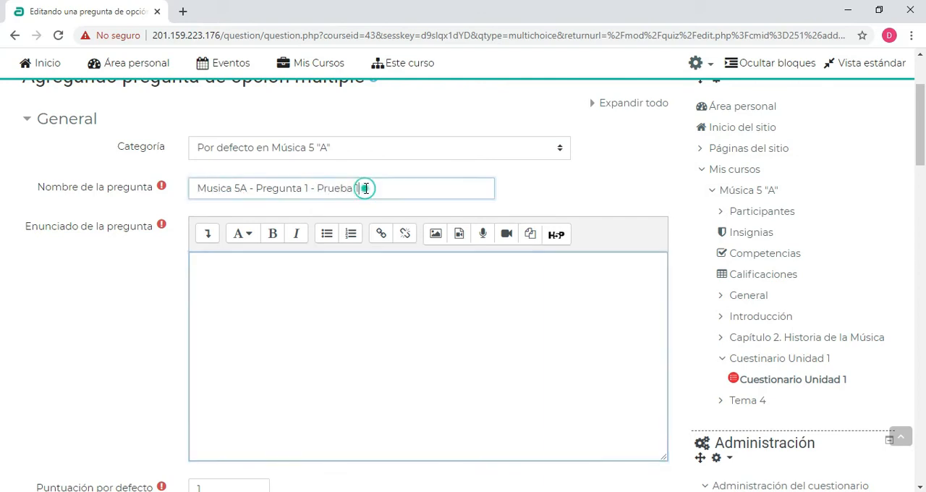
left_click_drag(362, 188, 192, 178)
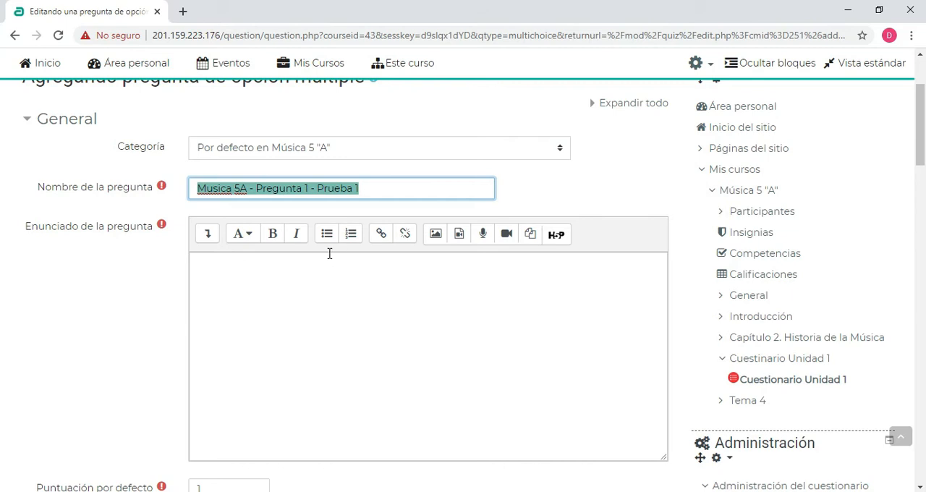
left_click(317, 287)
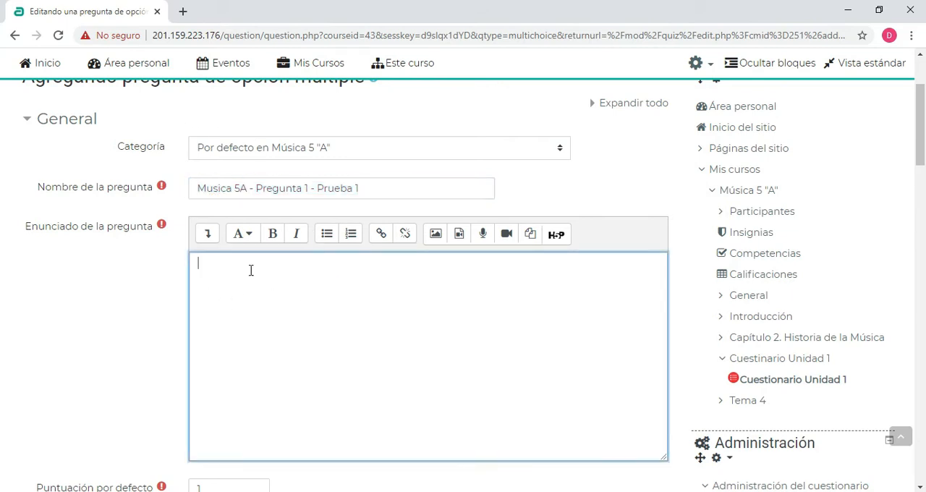
left_click_drag(198, 187, 373, 191)
left_click(372, 190)
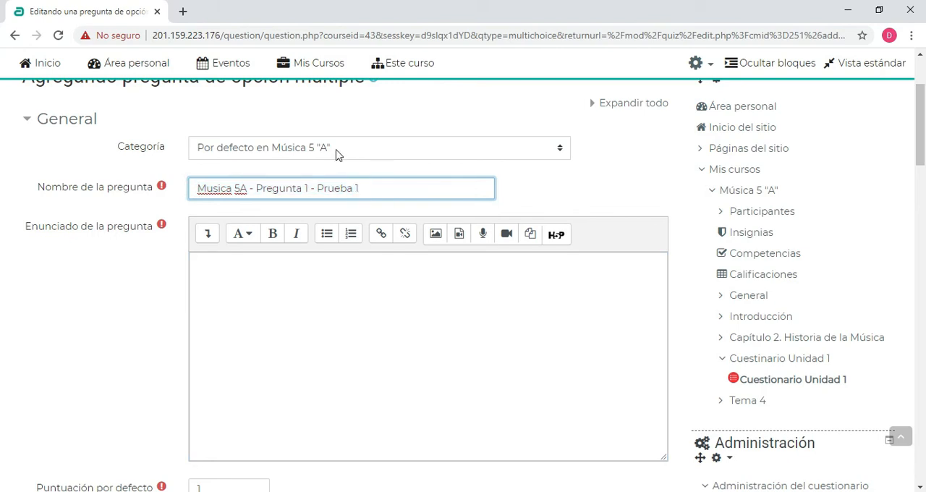
Try the default categories of QUINTO GRADO "A" DE EDUCACIÓN GENERAL BÁSICA and Básica Media, and return to "Por defecto en Música 5 "A""
left_click(336, 150)
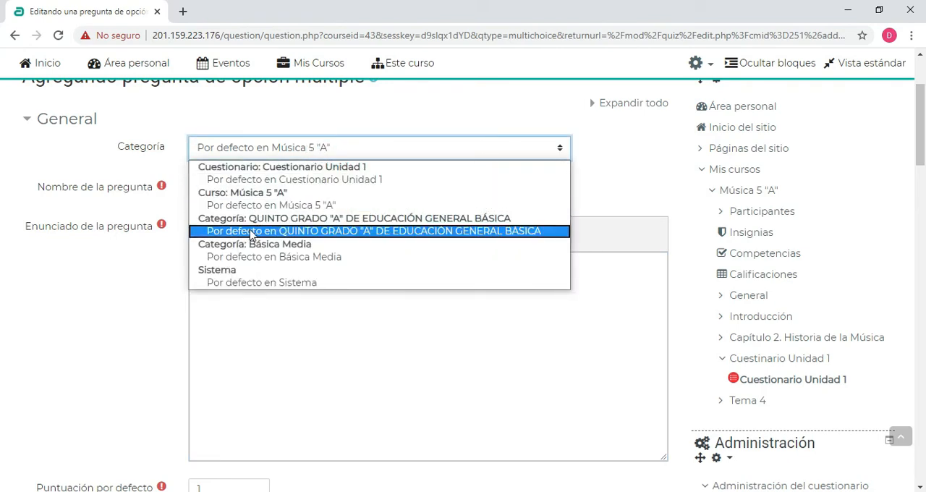
left_click(405, 231)
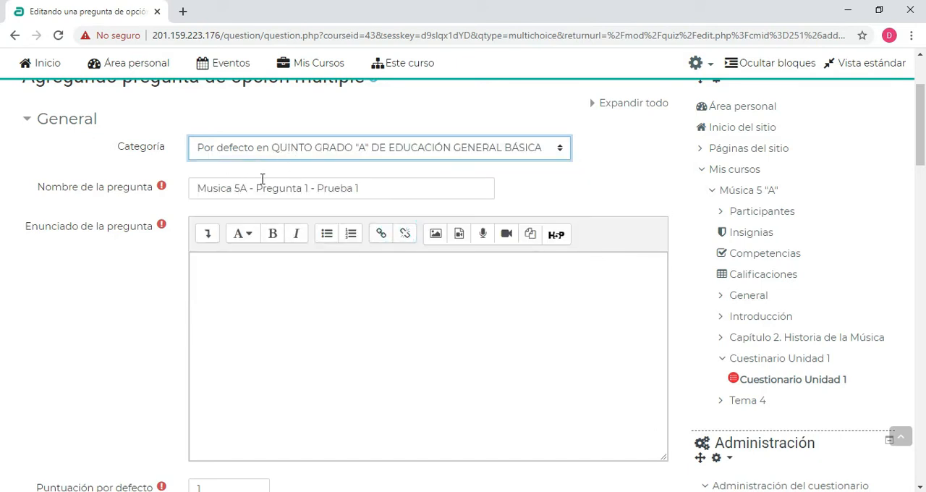
left_click(297, 151)
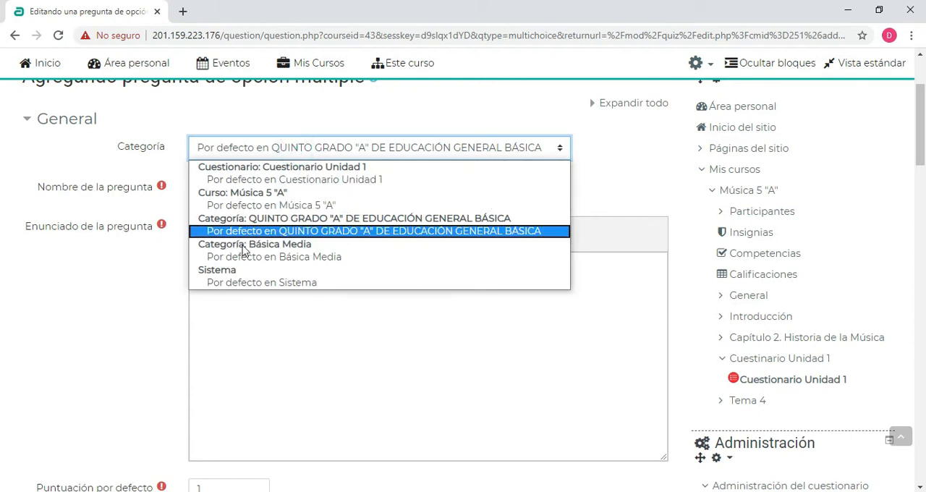
left_click(304, 256)
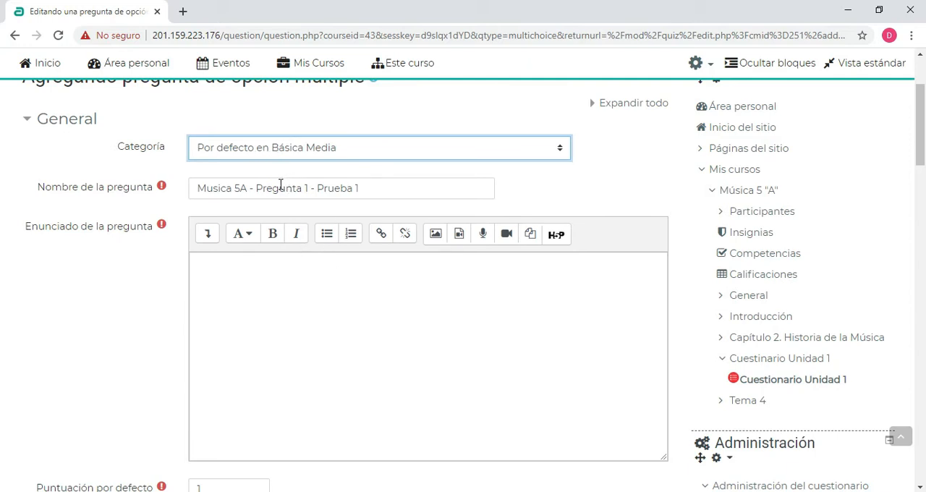
left_click(295, 149)
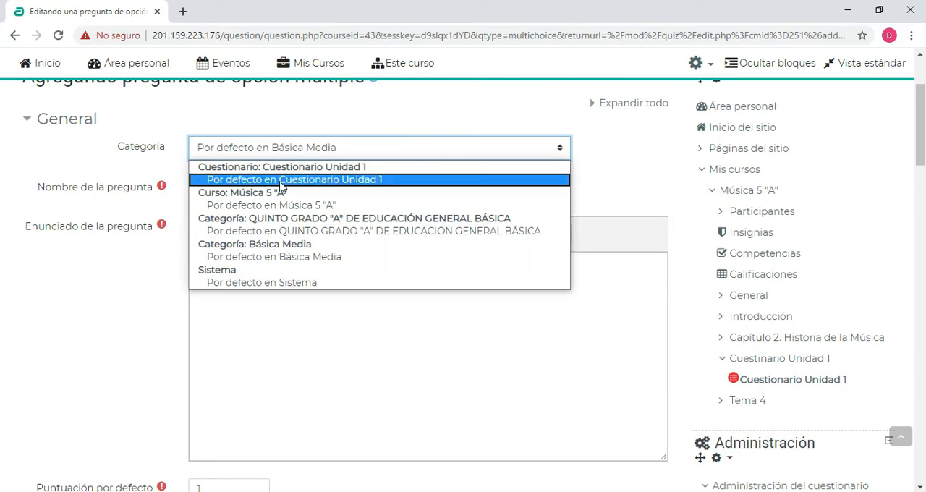
left_click(258, 206)
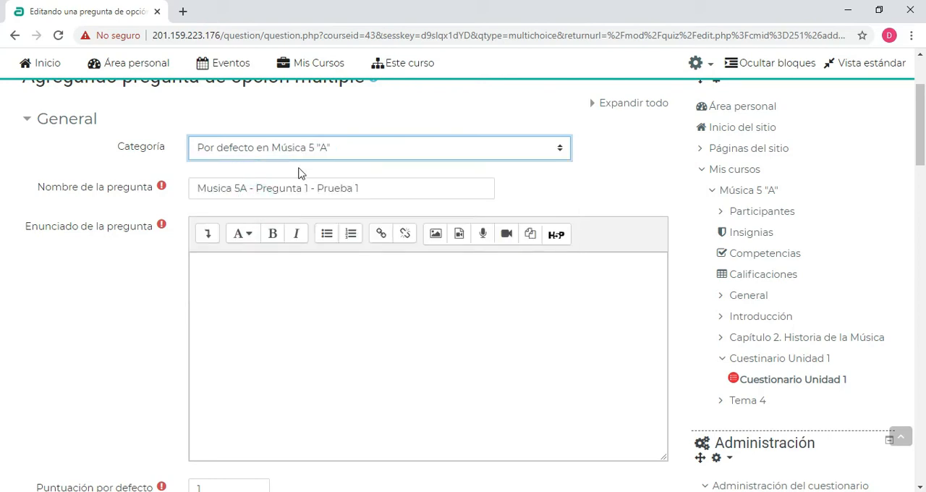
Enter "¿Qué es la música?" as the question text (Enunciado de la pregunta)
scroll(238, 201, "down", 1)
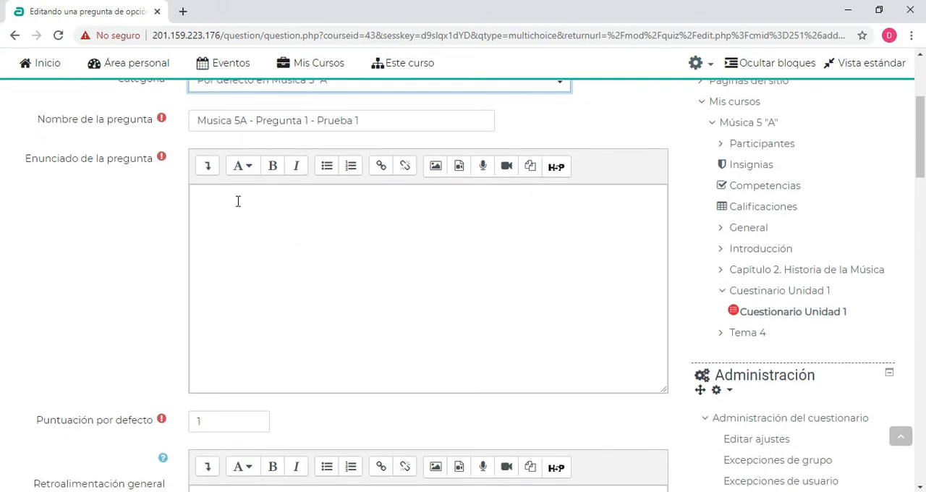
left_click(224, 208)
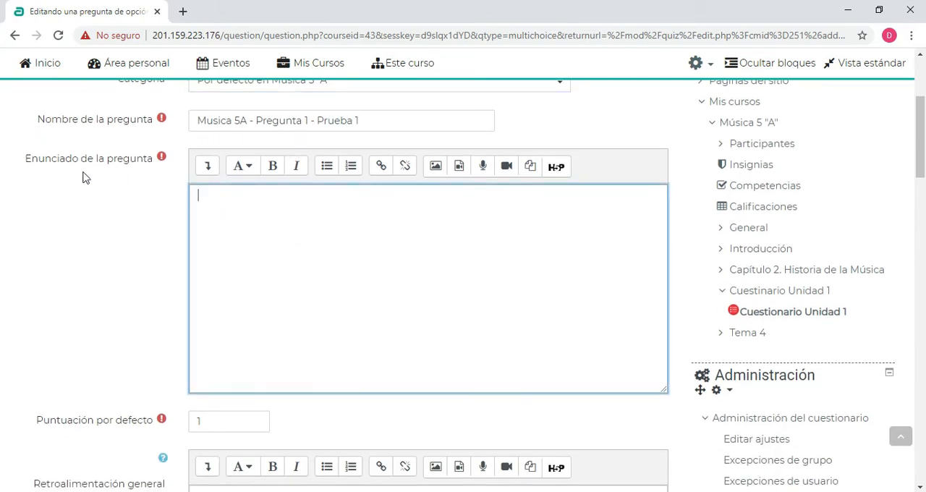
left_click(203, 194)
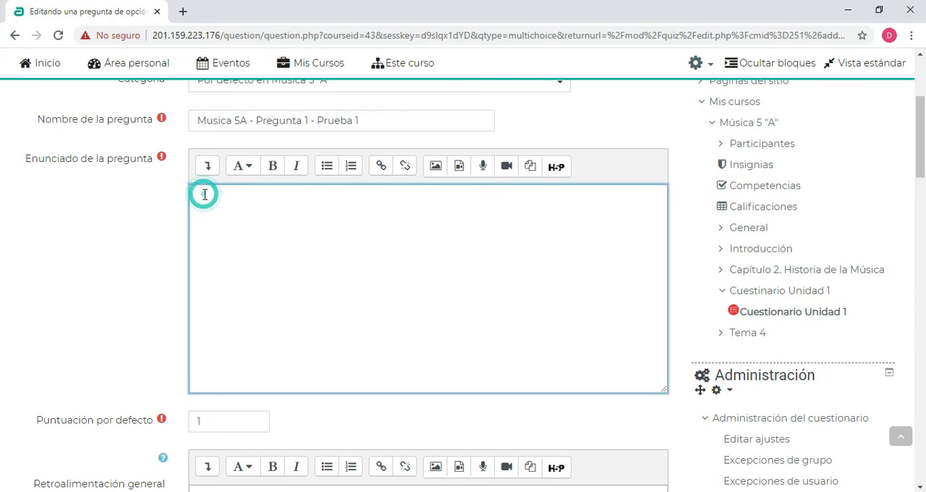
left_click(207, 194)
type("¿Qué es la música?")
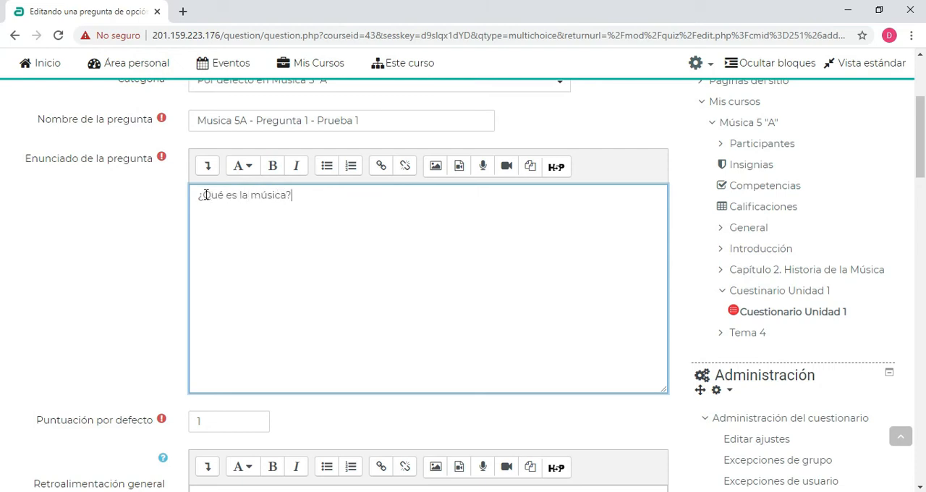
Set the question's default score (Puntuación por defecto) to 5
scroll(322, 230, "down", 2)
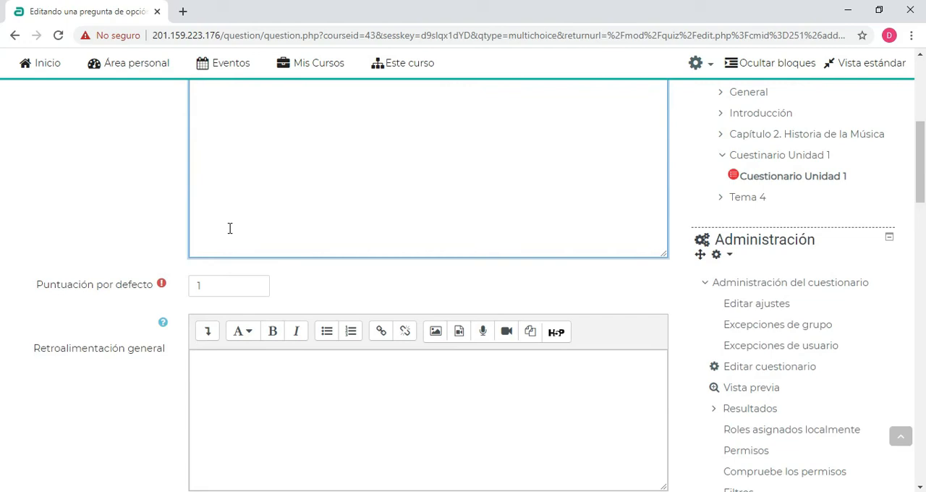
scroll(275, 212, "up", 2)
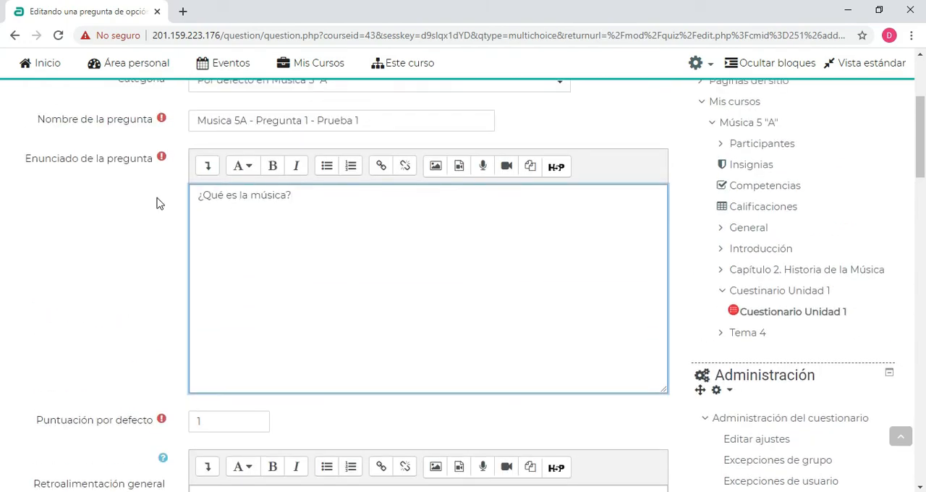
scroll(158, 203, "down", 1)
left_click_drag(207, 351, 191, 349)
type("5")
left_click(128, 275)
Enter "Lee la actividad 1 del Tema "Introducción"" as the general feedback (Retroalimentación general)
scroll(210, 259, "down", 3)
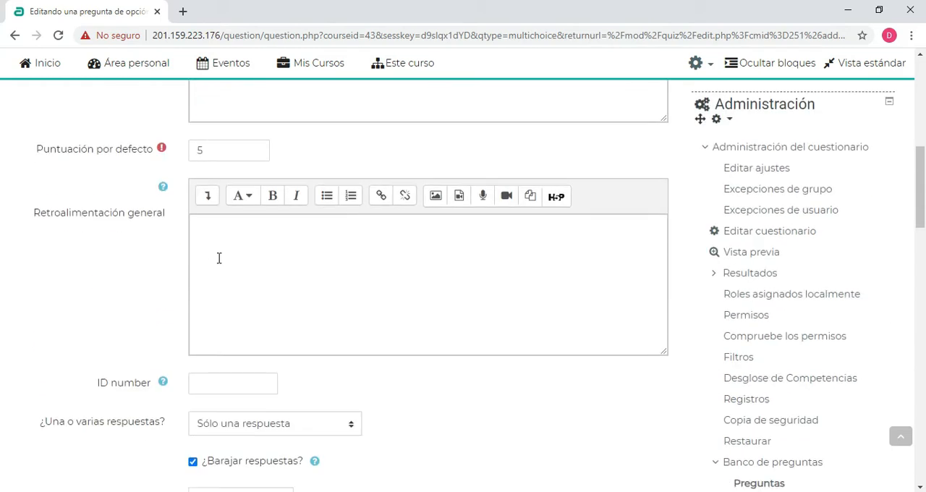
left_click(237, 236)
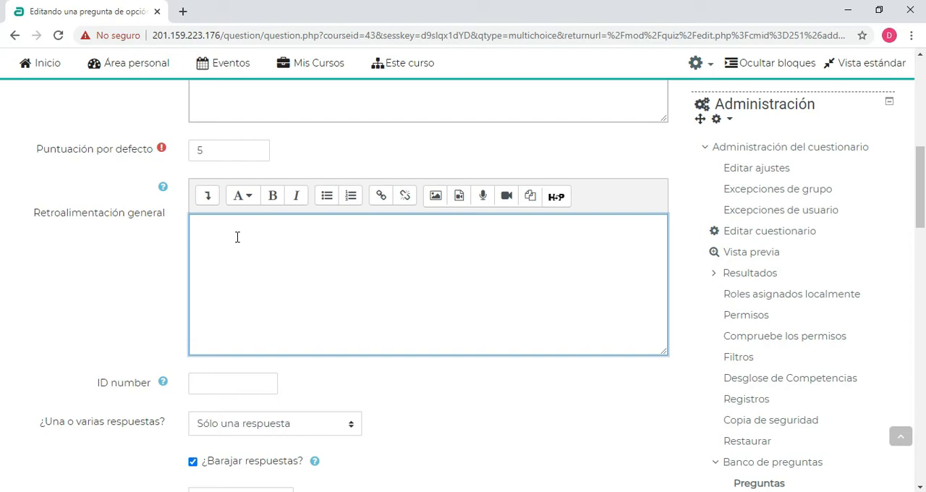
type("Lee la activid")
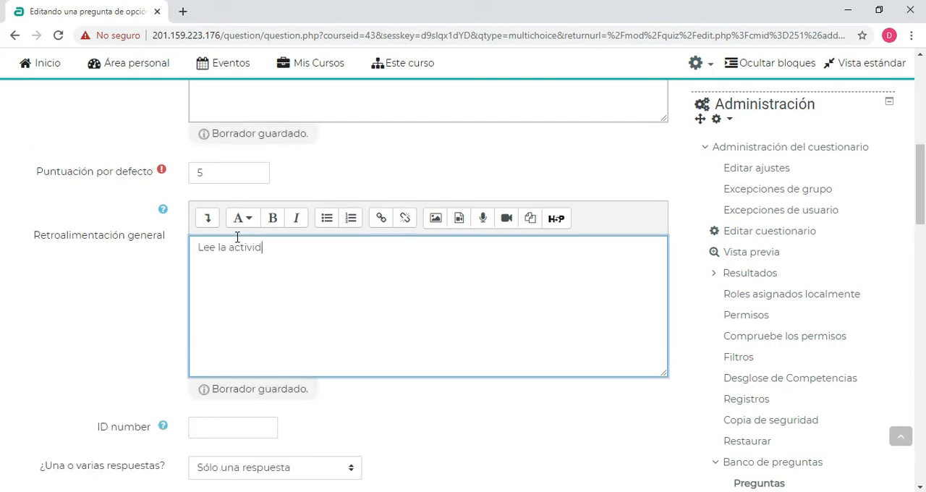
type("ad 1 del Tema \"Introducción\"")
left_click(104, 262)
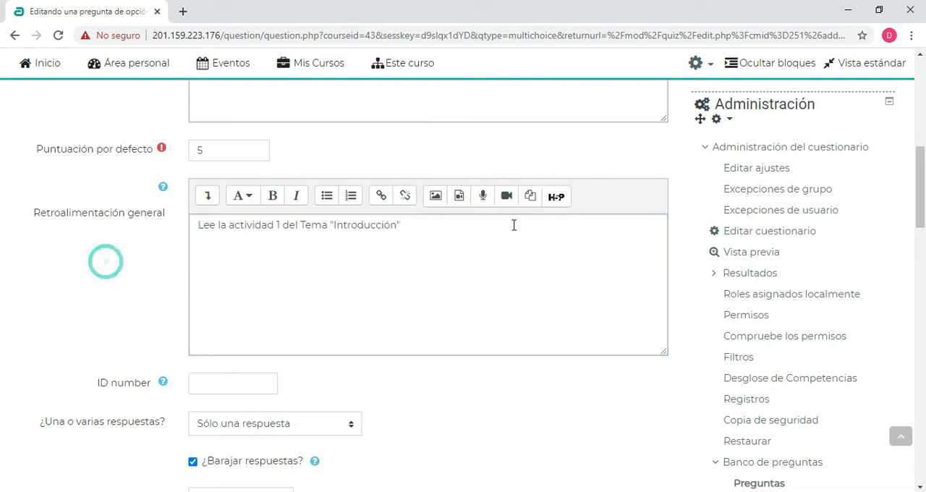
Set the question's ID number to 12090
scroll(514, 225, "up", 3)
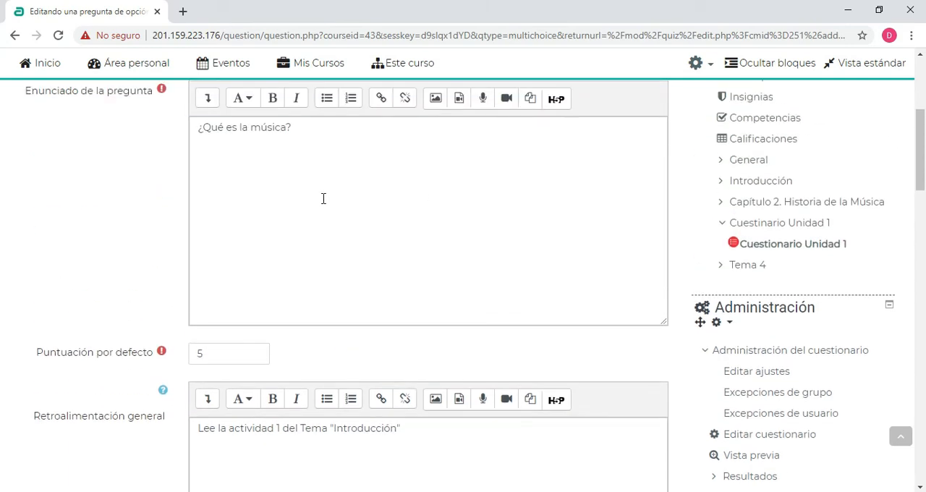
scroll(324, 199, "down", 5)
left_click(223, 251)
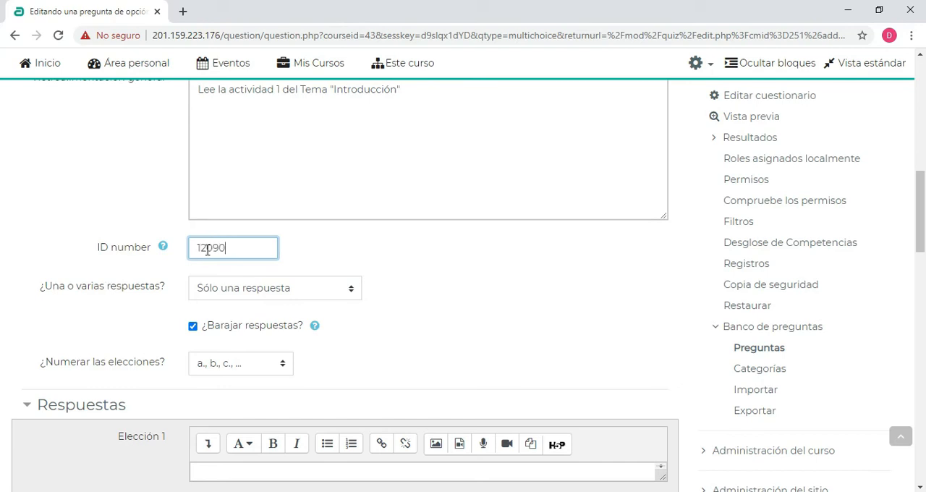
double_click(233, 249)
left_click(123, 186)
Try the option "Se permiten varias respuestas" for the question and return it to "Sólo una respuesta"
scroll(168, 231, "down", 1)
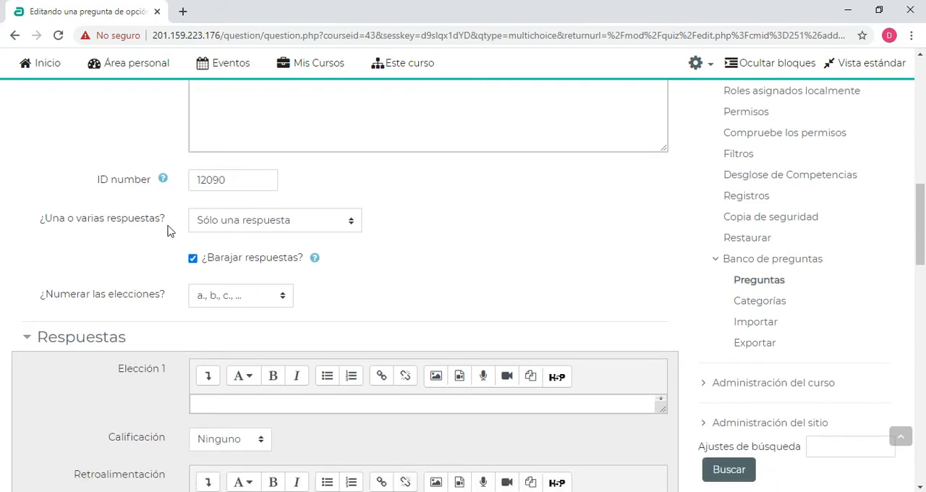
left_click(239, 220)
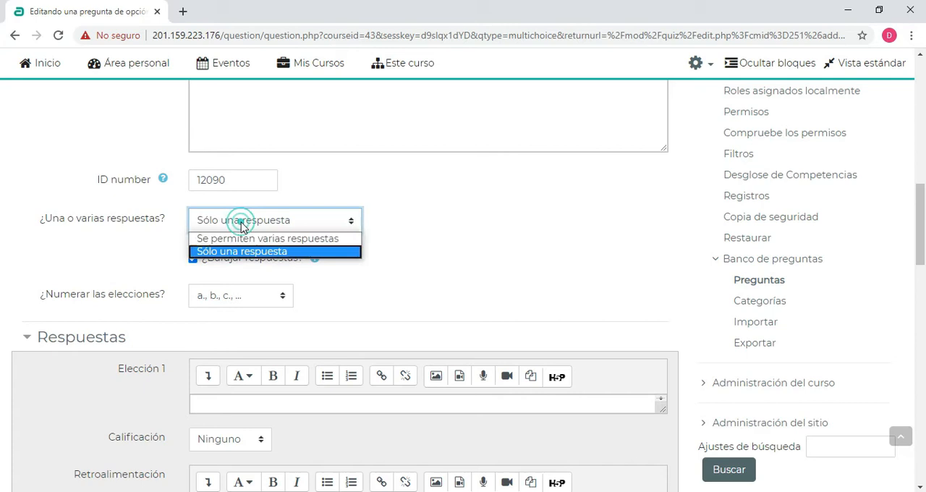
left_click(231, 236)
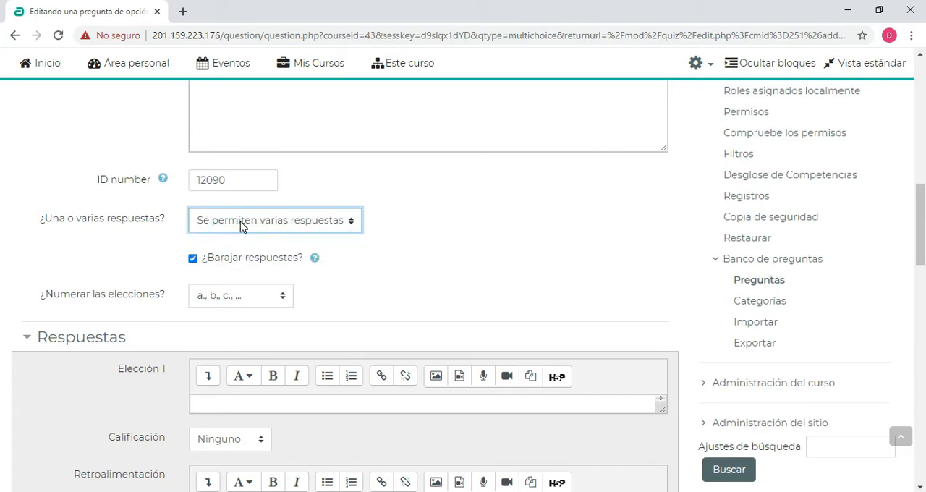
left_click(241, 226)
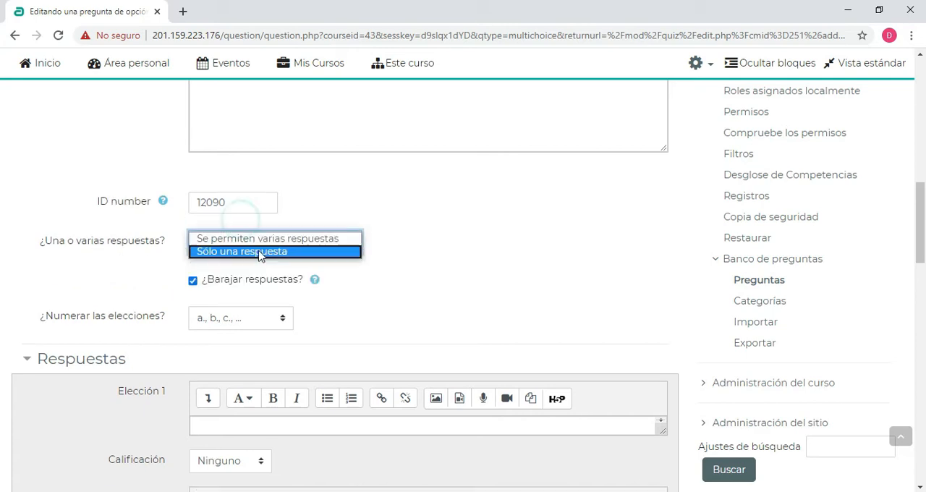
left_click(232, 253)
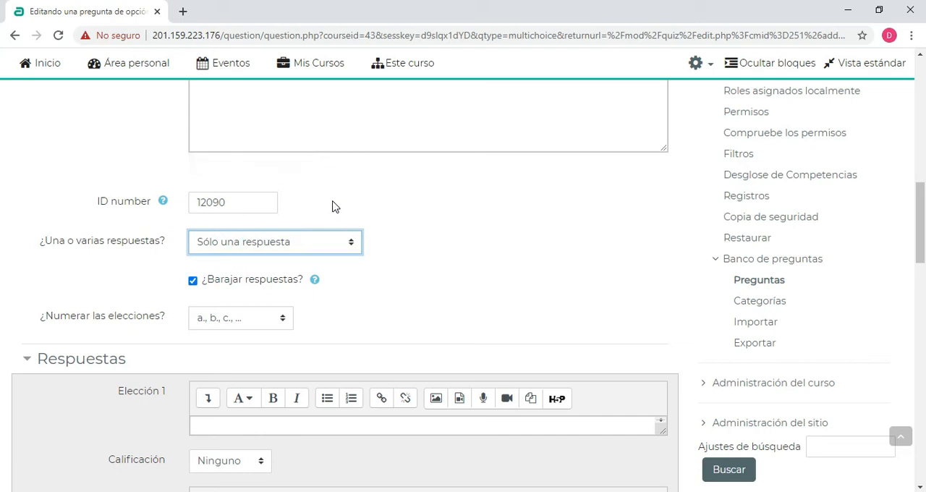
Turn answer shuffling (¿Barajar respuestas?) off and back on
scroll(333, 205, "down", 1)
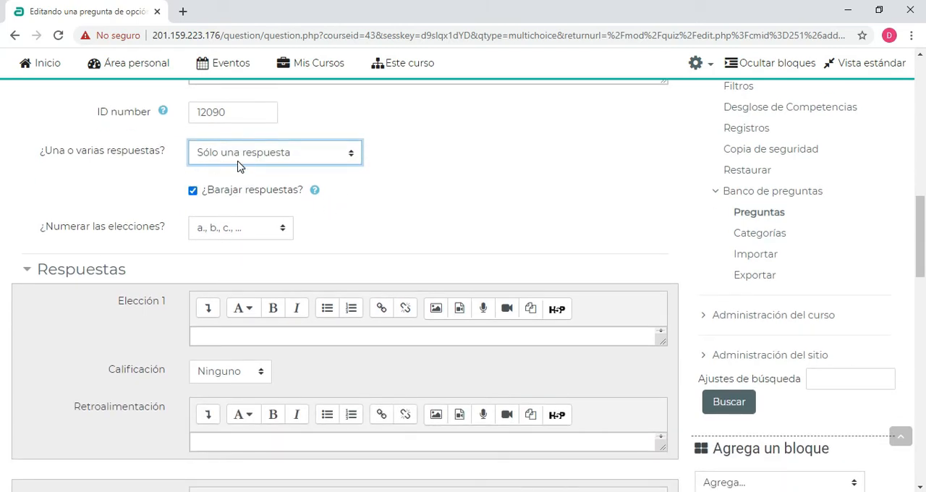
left_click(395, 204)
left_click(193, 190)
left_click(193, 191)
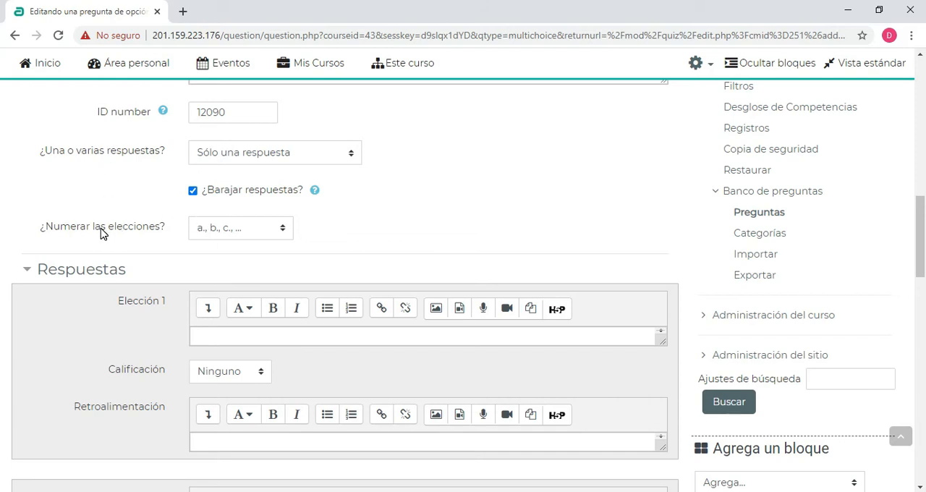
left_click(223, 231)
scroll(278, 204, "down", 1)
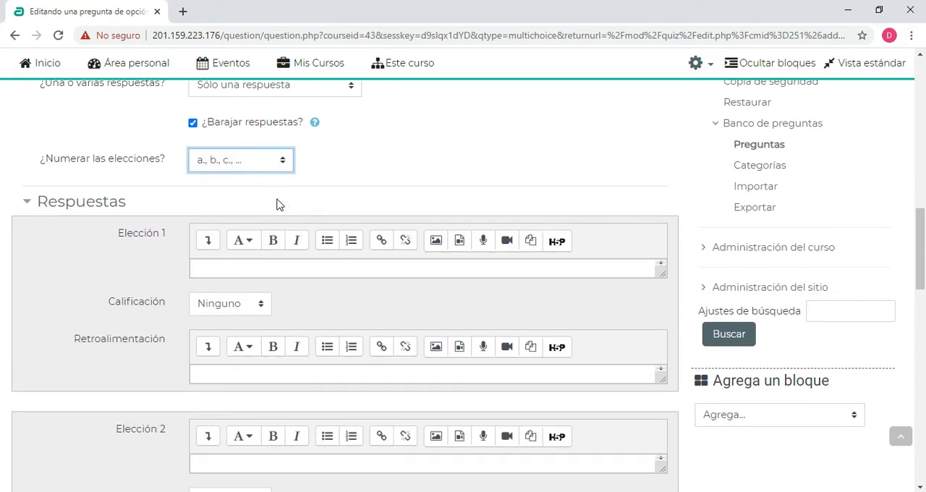
left_click(229, 168)
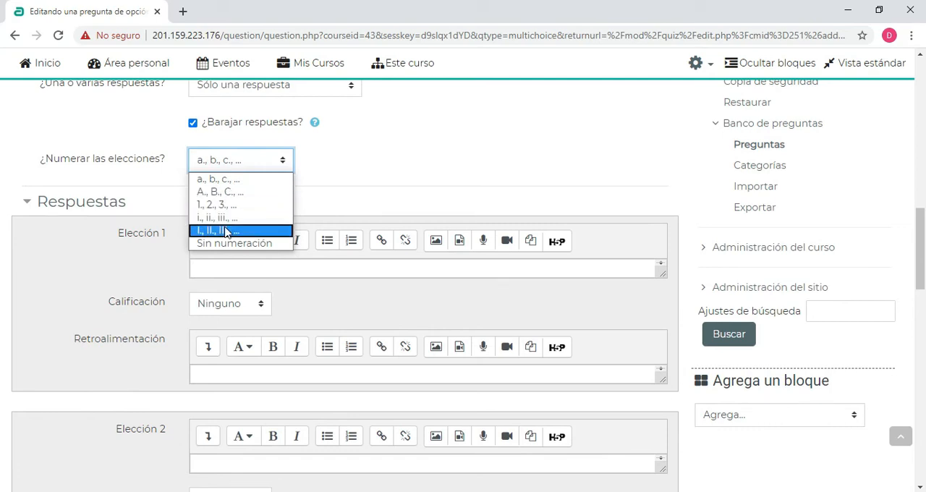
left_click(372, 166)
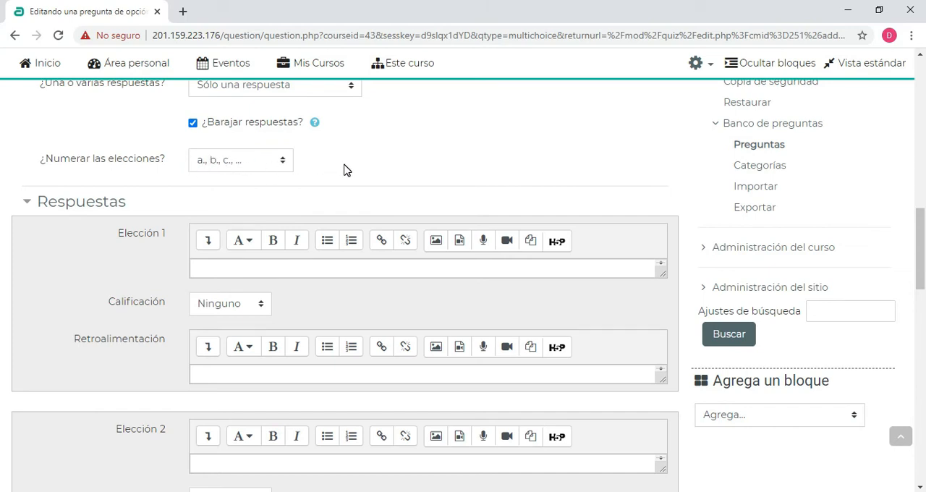
Enter "Es arte" as the text of the first answer choice (Elección 1)
scroll(343, 189, "down", 1)
scroll(282, 133, "up", 1)
scroll(241, 174, "down", 1)
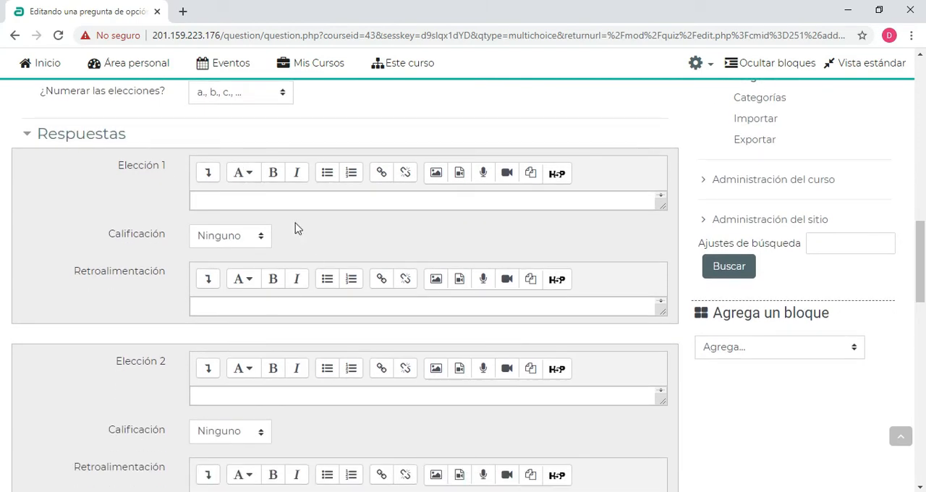
left_click(224, 195)
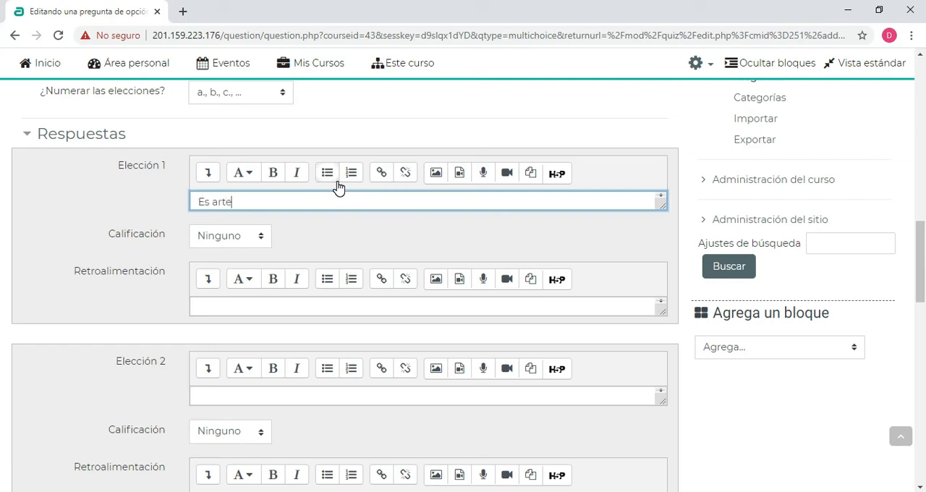
double_click(249, 200)
left_click(155, 219)
Set the grade (Calificación) of the first answer choice, "Es arte", to 100%
scroll(254, 224, "down", 1)
left_click(225, 192)
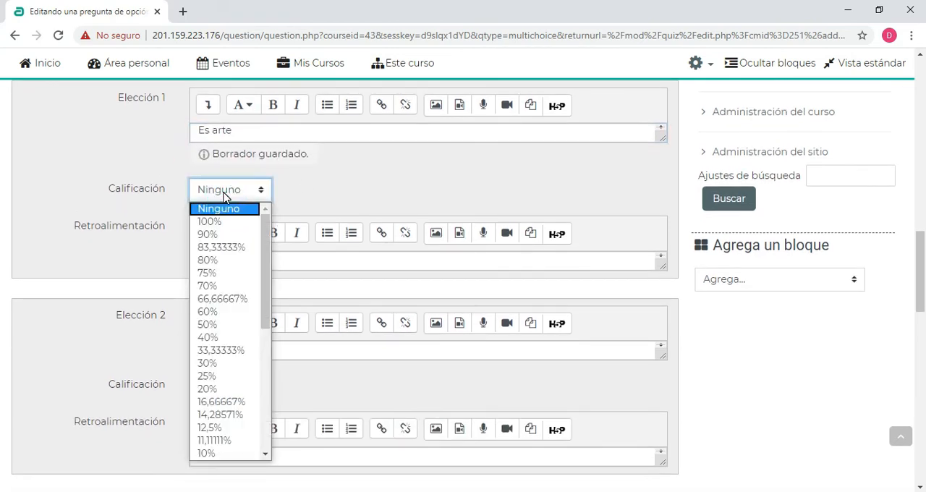
left_click(209, 221)
left_click(123, 157)
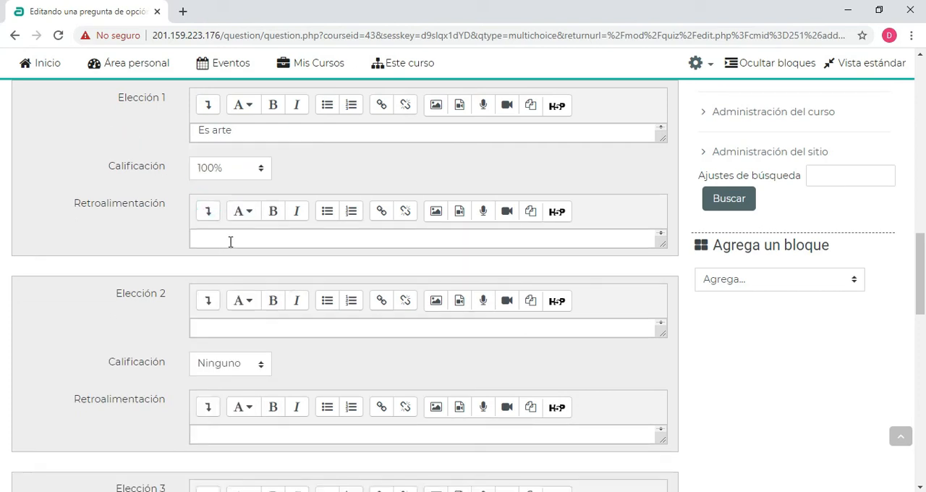
Enter "Es una materia" as the text of the second answer choice (Elección 2)
left_click(205, 327)
scroll(221, 239, "down", 1)
scroll(231, 243, "up", 1)
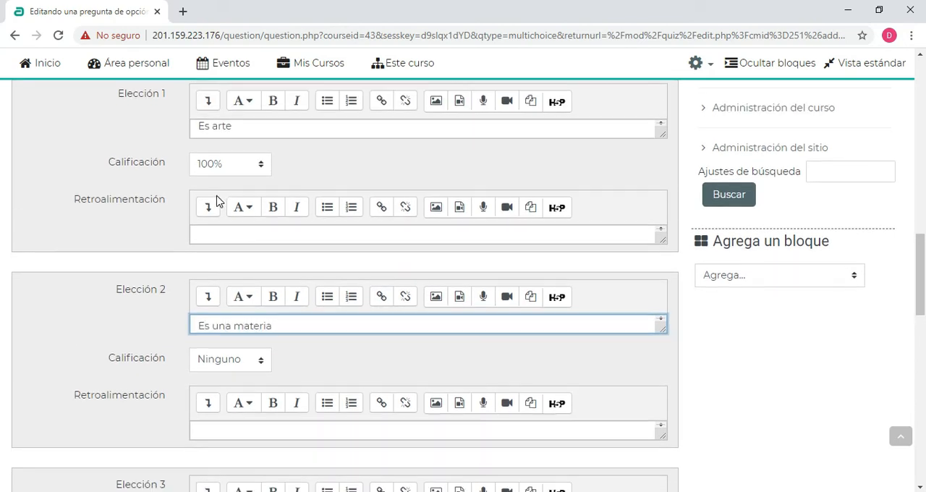
Look through the grade (Calificación) options for the second answer choice and select Ninguno
scroll(220, 202, "down", 1)
left_click(222, 295)
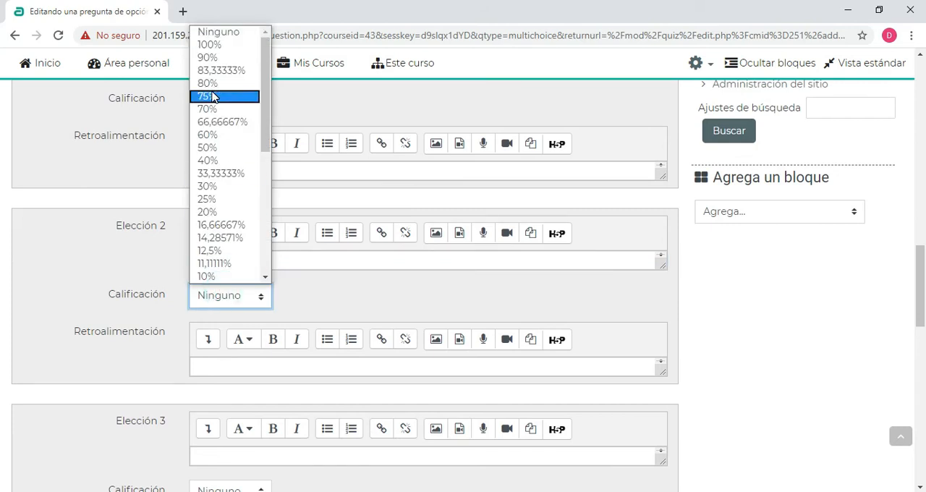
scroll(230, 154, "down", 5)
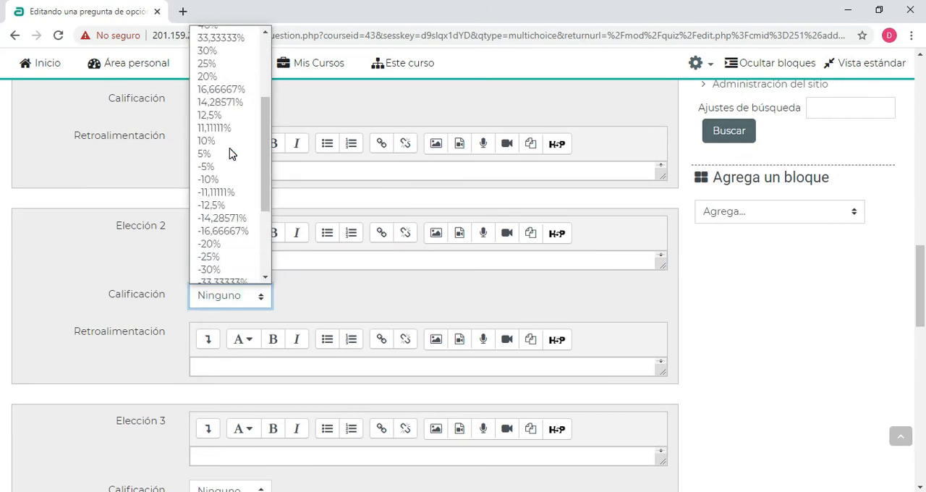
scroll(230, 153, "up", 5)
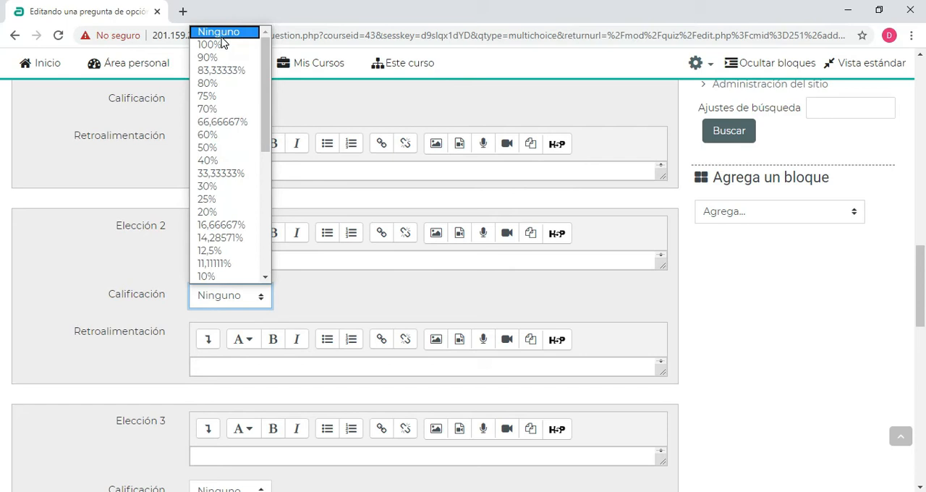
left_click(221, 33)
left_click(93, 245)
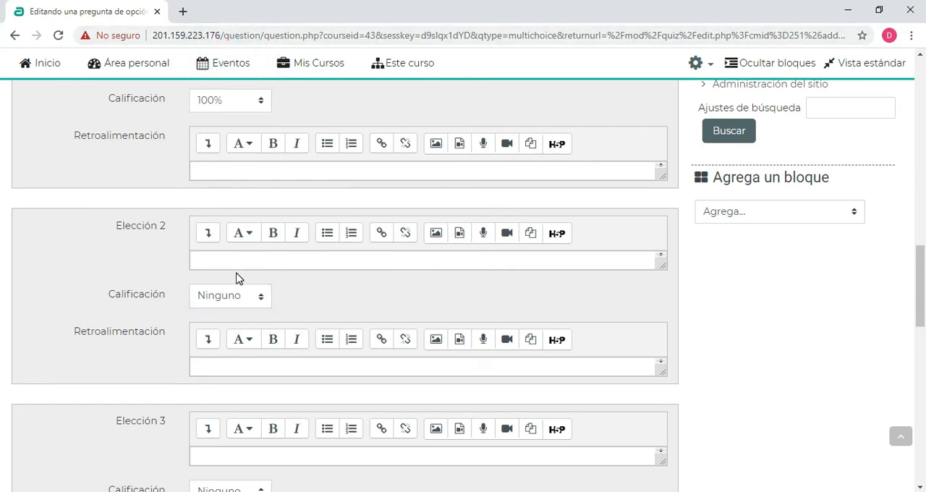
Paste "Es una materia" back into the text of the second answer choice (Elección 2)
scroll(94, 275, "up", 3)
scroll(289, 306, "down", 2)
scroll(242, 334, "up", 1)
scroll(242, 334, "down", 1)
left_click(260, 330)
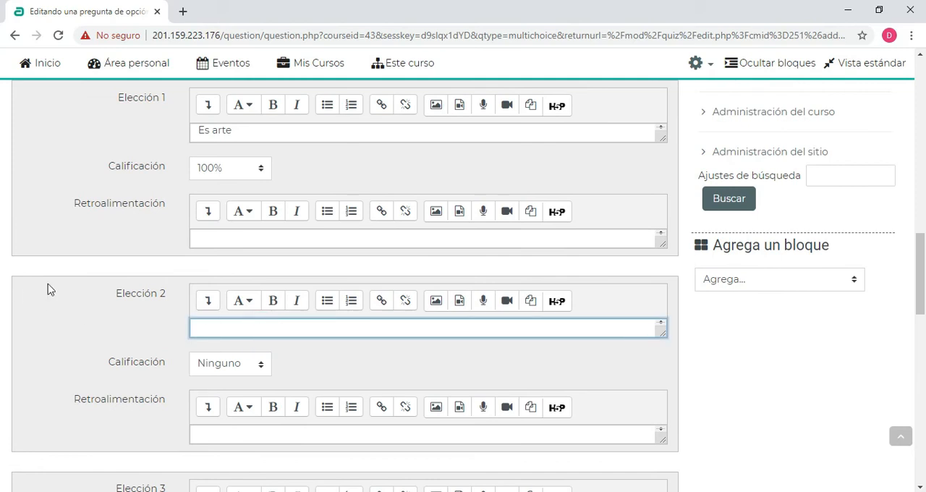
type("Es una materia")
Enter "No es nada" as the text of the third answer choice (Elección 3)
scroll(516, 238, "down", 2)
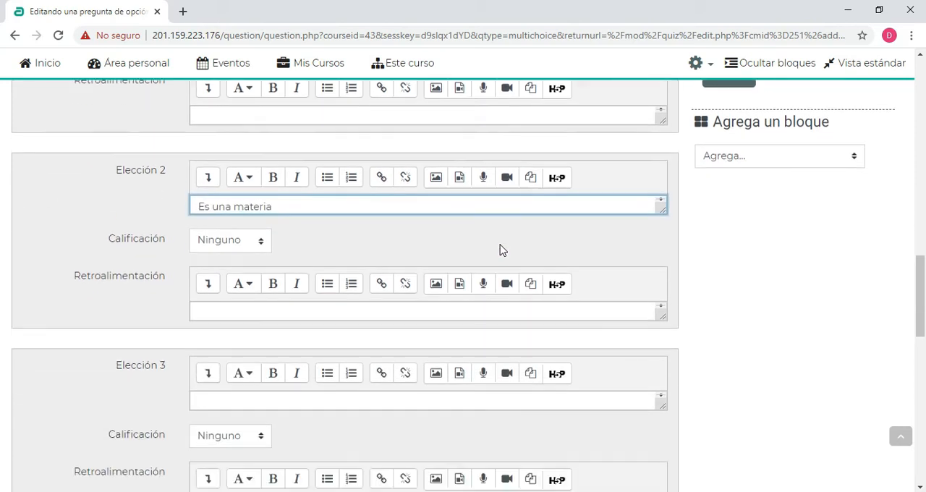
scroll(243, 354, "down", 1)
left_click(227, 326)
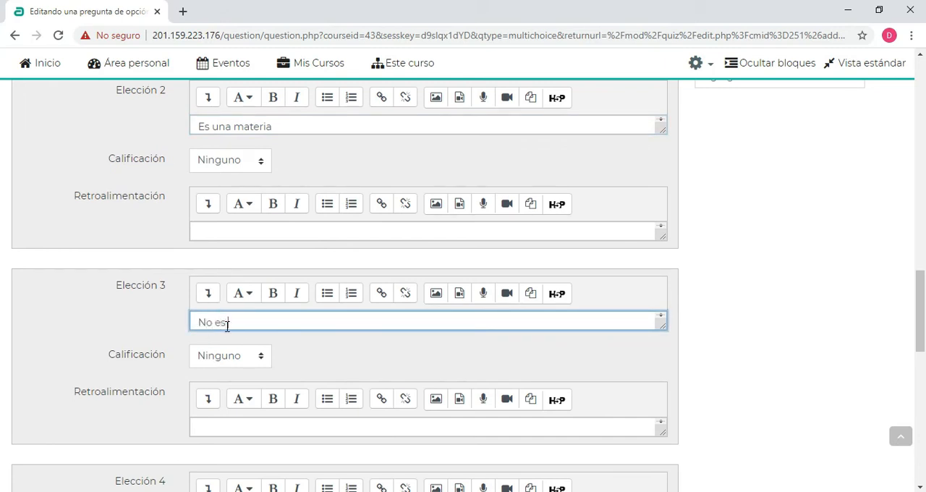
scroll(337, 275, "down", 2)
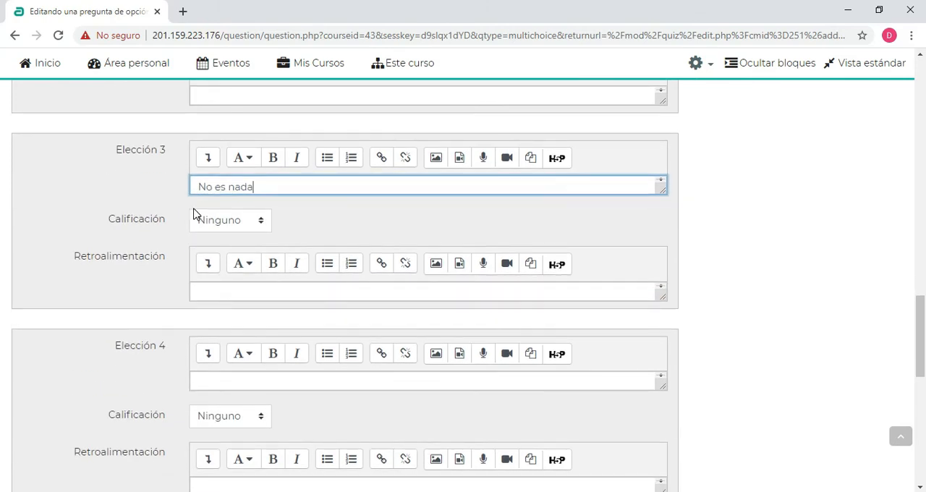
Enter "Es ruido" as the text of the fourth answer choice (Elección 4)
scroll(366, 267, "down", 1)
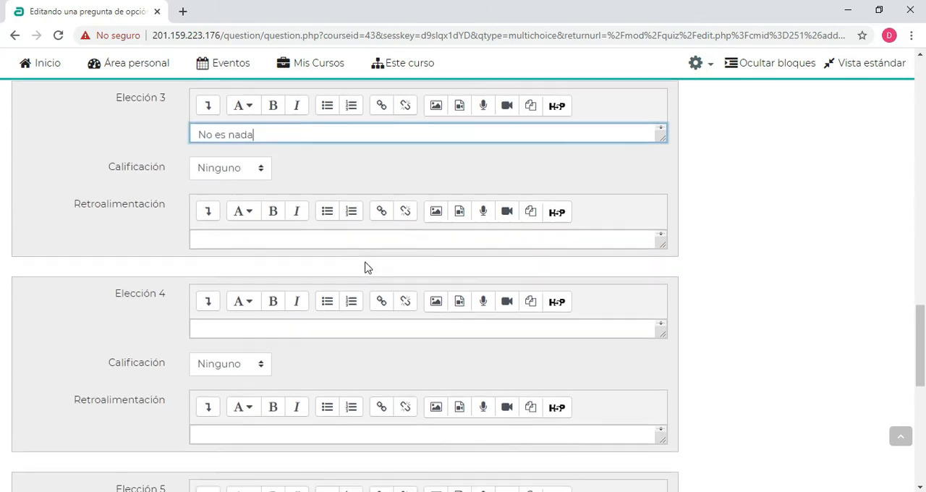
left_click(218, 320)
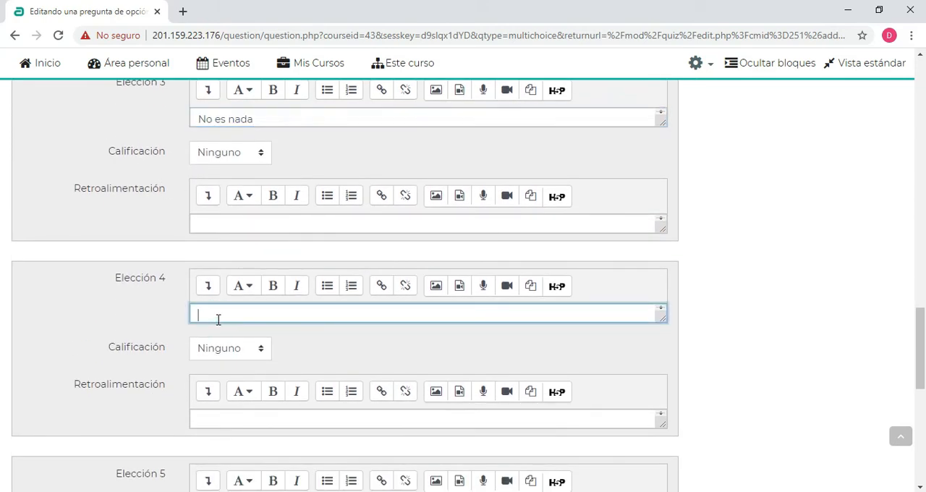
type("Es ruido")
left_click(99, 303)
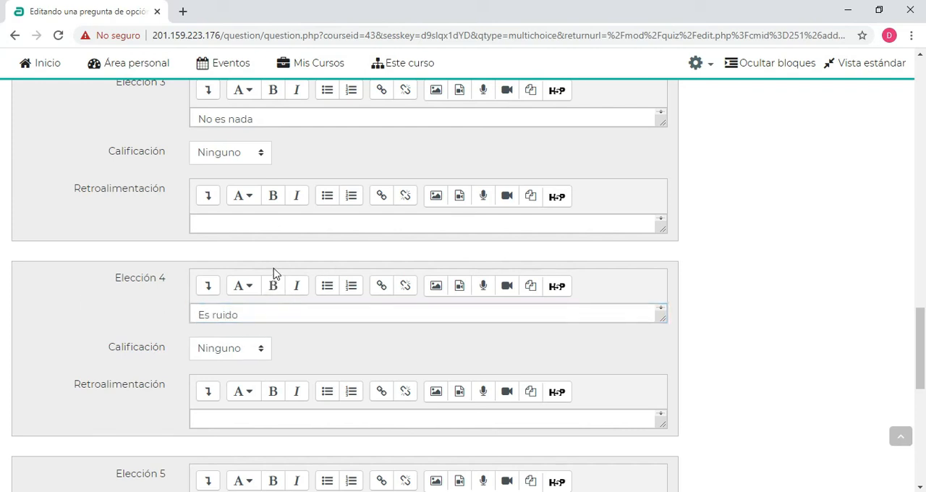
Review the texts, grades and feedback fields of the question's answer choices, including the fifth one (Elección 5)
scroll(211, 235, "down", 4)
left_click(212, 235)
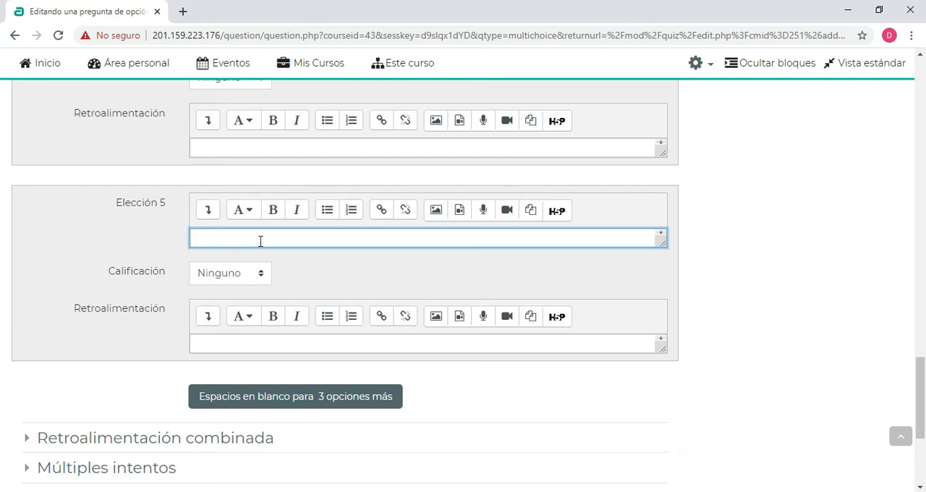
left_click(719, 224)
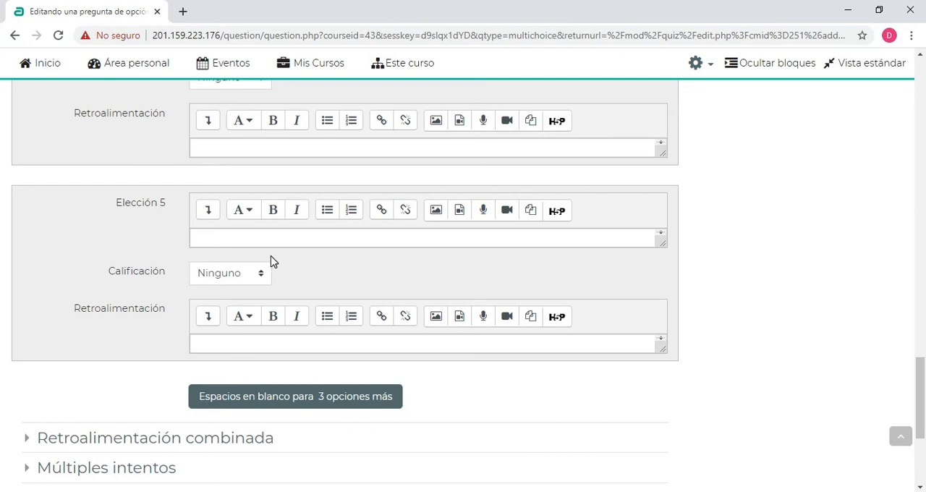
scroll(131, 246, "up", 7)
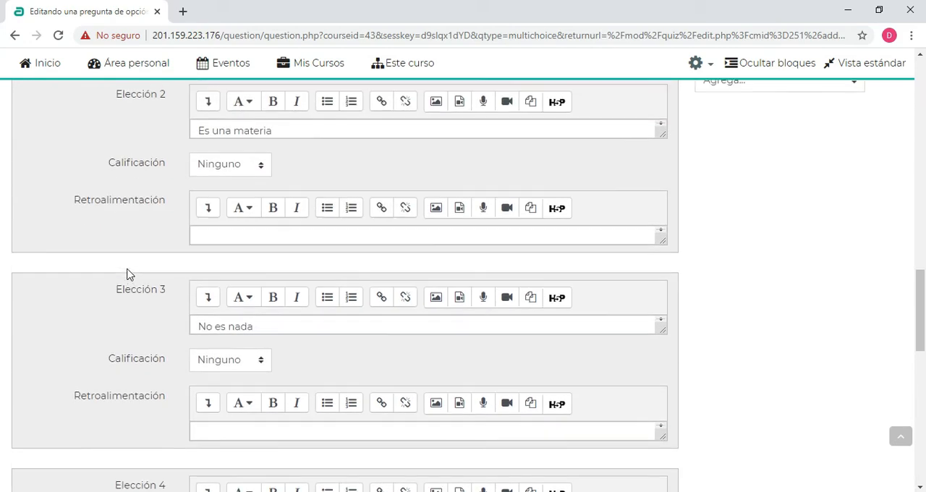
scroll(128, 271, "up", 6)
scroll(138, 234, "down", 5)
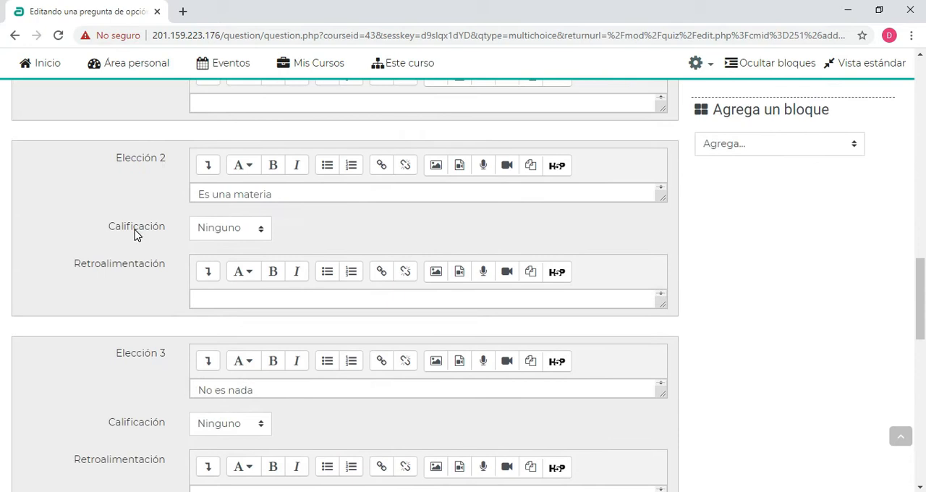
scroll(135, 234, "down", 5)
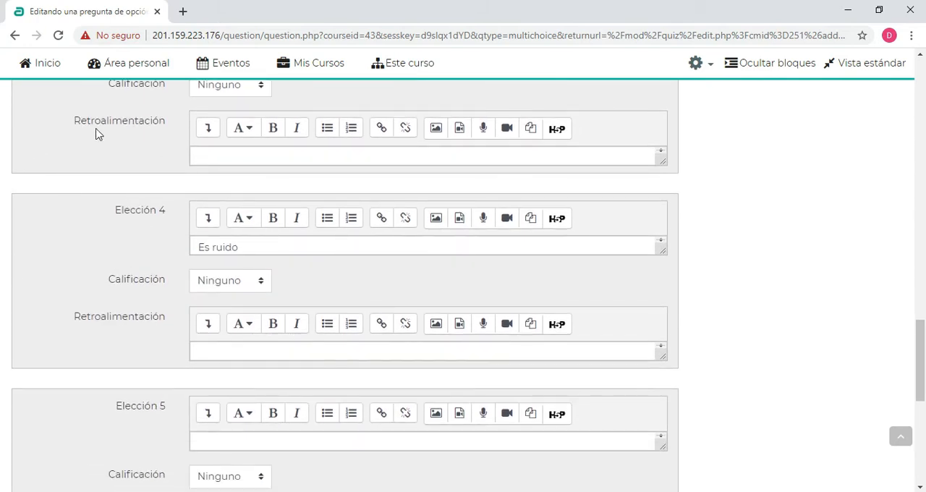
scroll(243, 213, "up", 7)
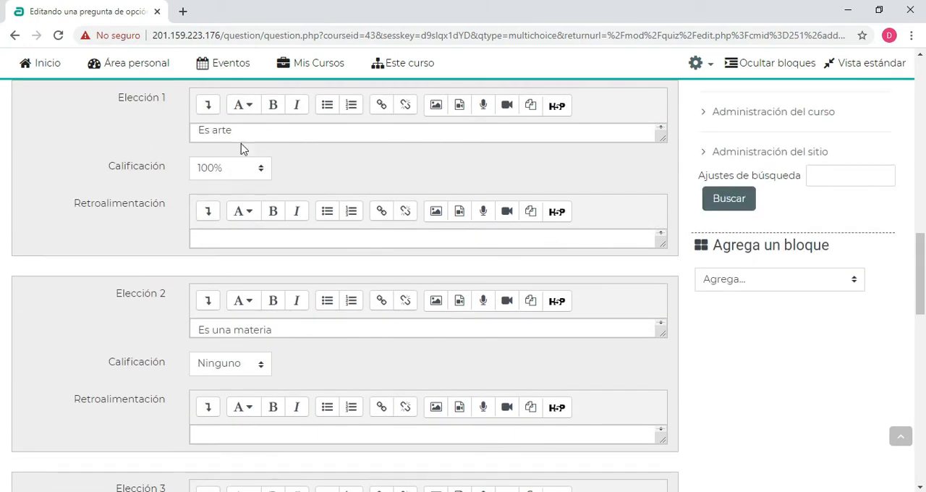
scroll(241, 143, "down", 12)
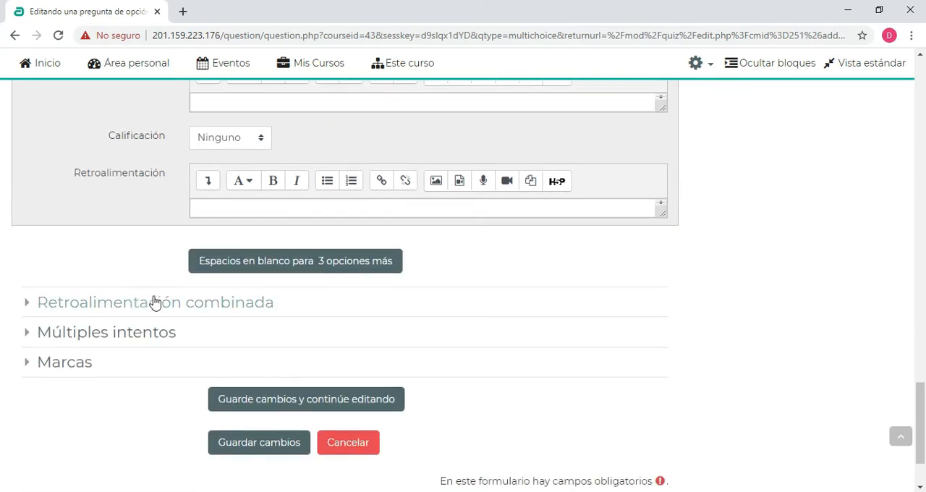
scroll(102, 181, "up", 1)
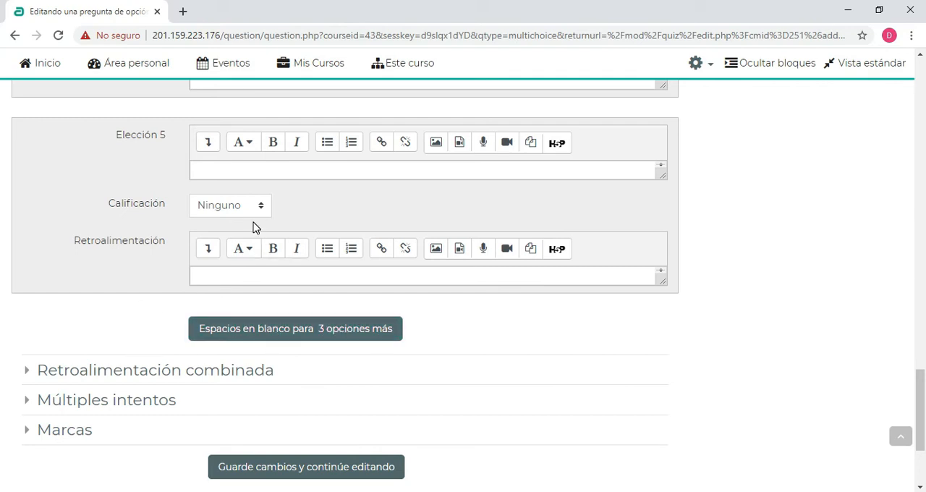
scroll(166, 186, "down", 3)
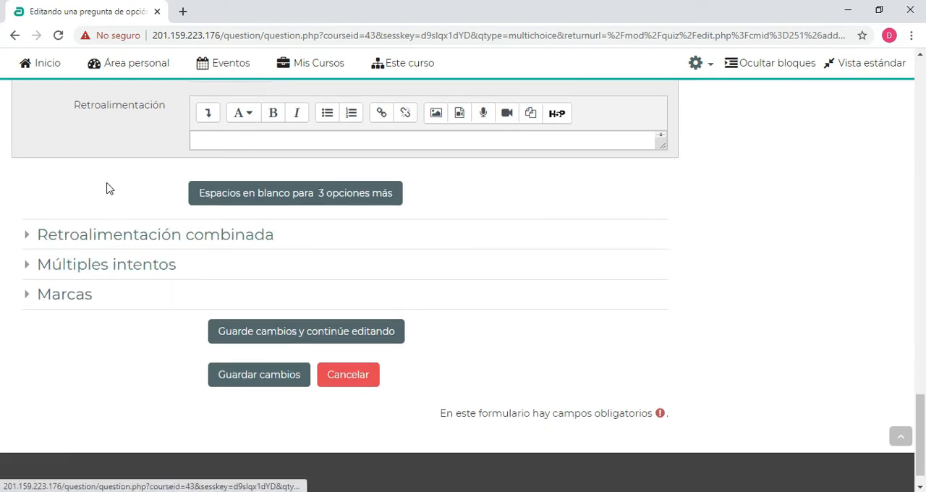
Examine the penalty and hint settings under Múltiples intentos, then collapse the section
scroll(122, 215, "down", 1)
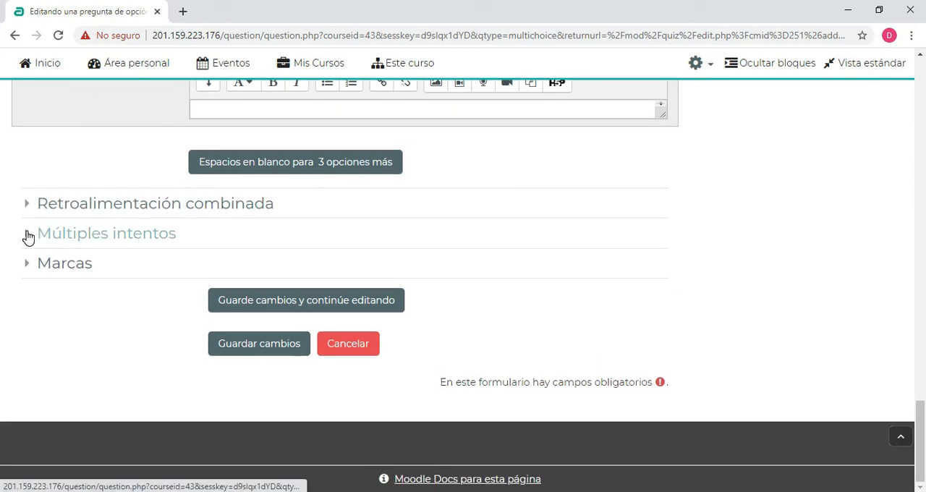
left_click(27, 233)
scroll(182, 200, "down", 1)
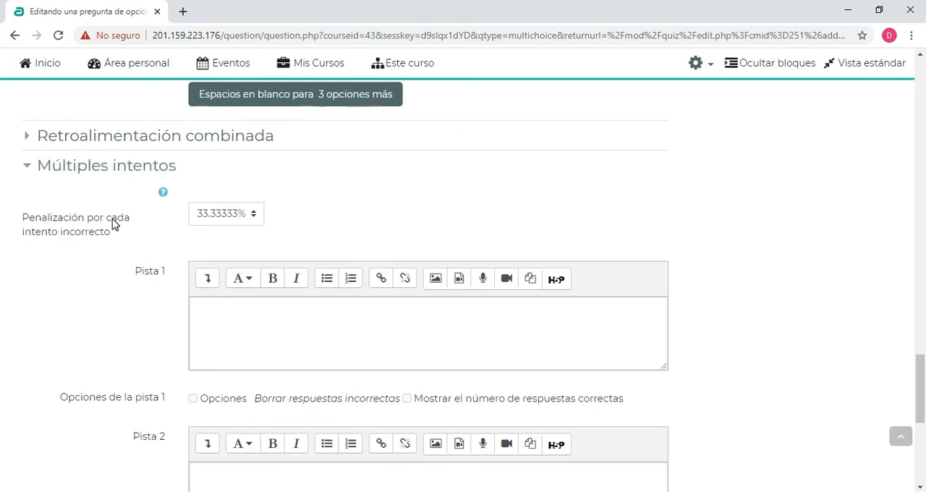
scroll(112, 224, "down", 5)
scroll(113, 224, "up", 5)
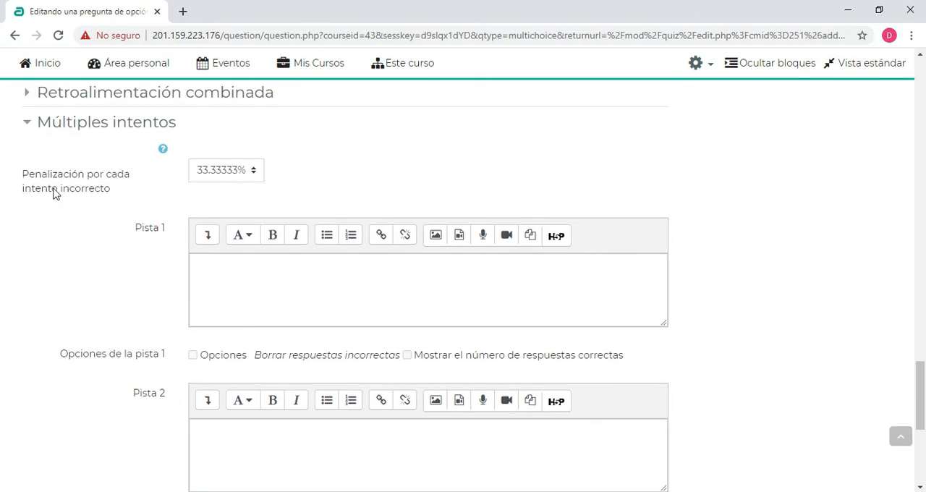
left_click(30, 125)
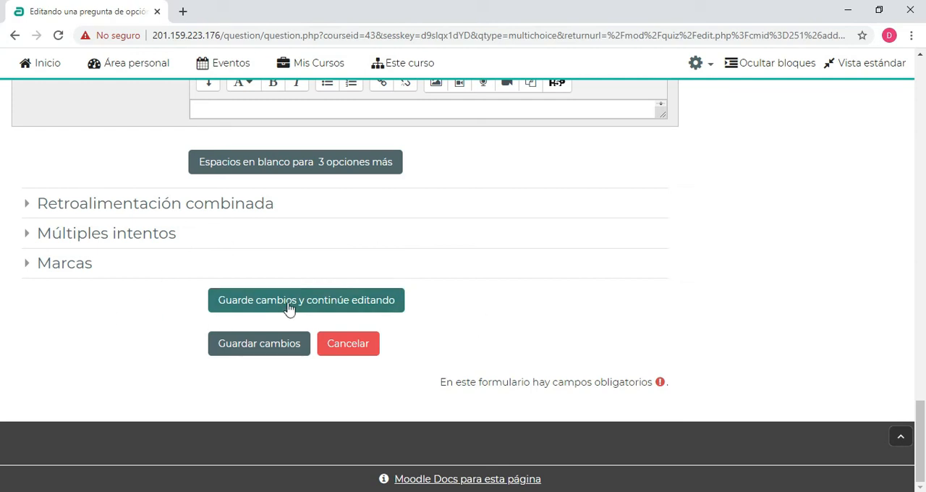
Save the question and continue editing, then check its name, question text and answer choices
left_click(262, 303)
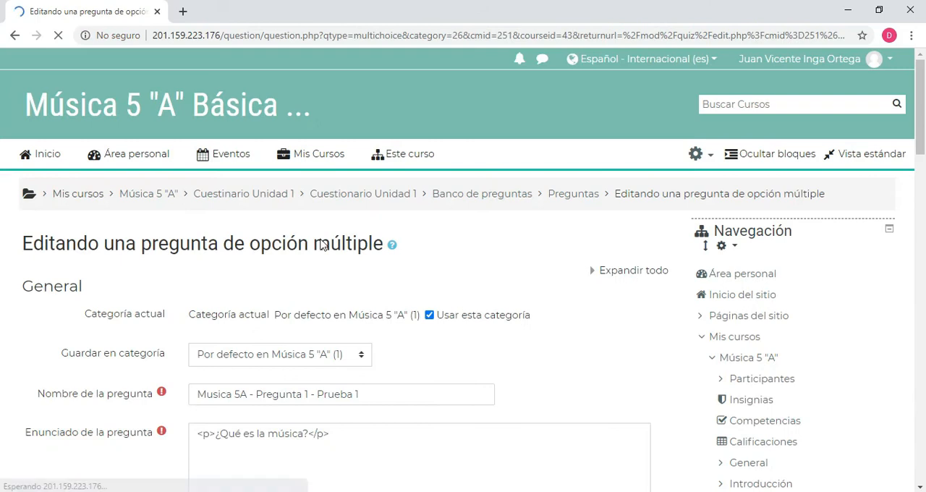
scroll(467, 287, "down", 2)
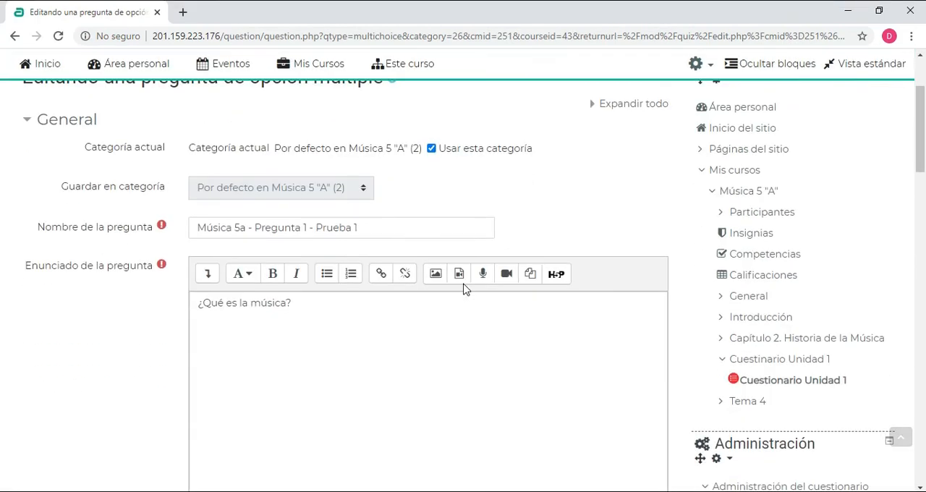
left_click(269, 227)
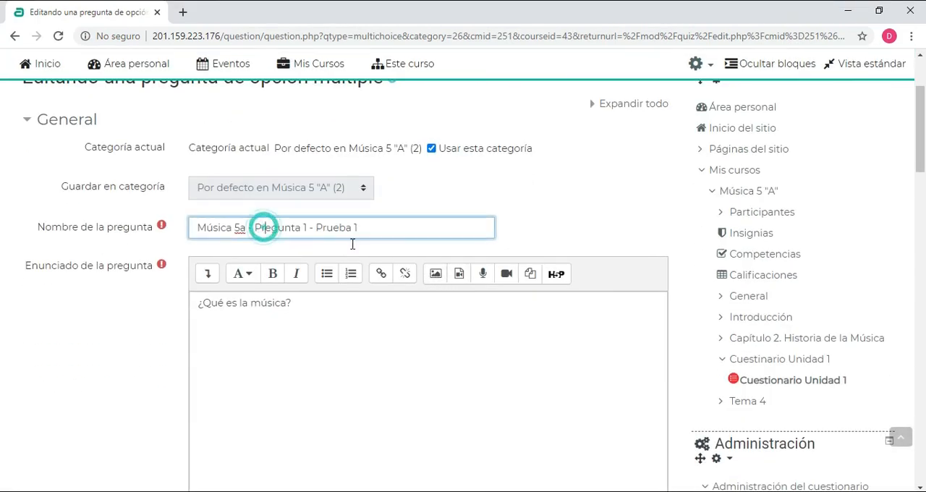
scroll(351, 207, "down", 10)
scroll(337, 212, "down", 12)
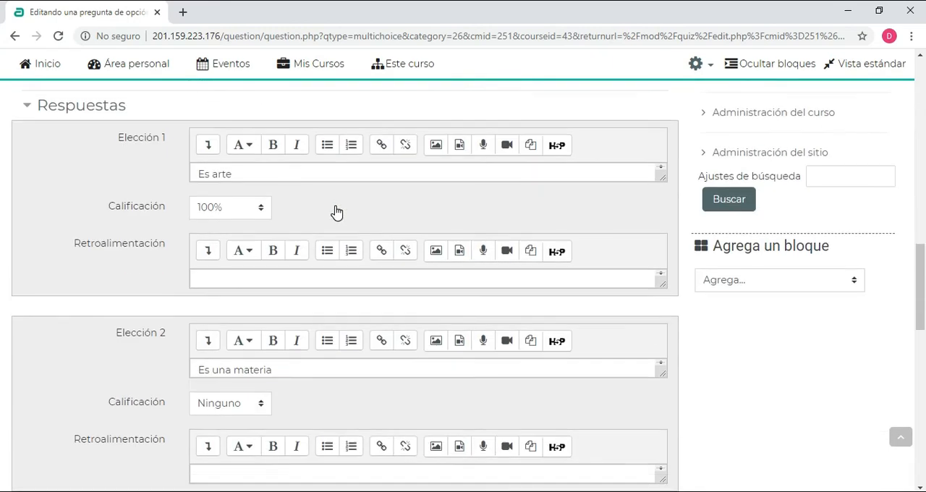
Save the finished question and return to editing the quiz Cuestionario Unidad 1
scroll(333, 211, "down", 3)
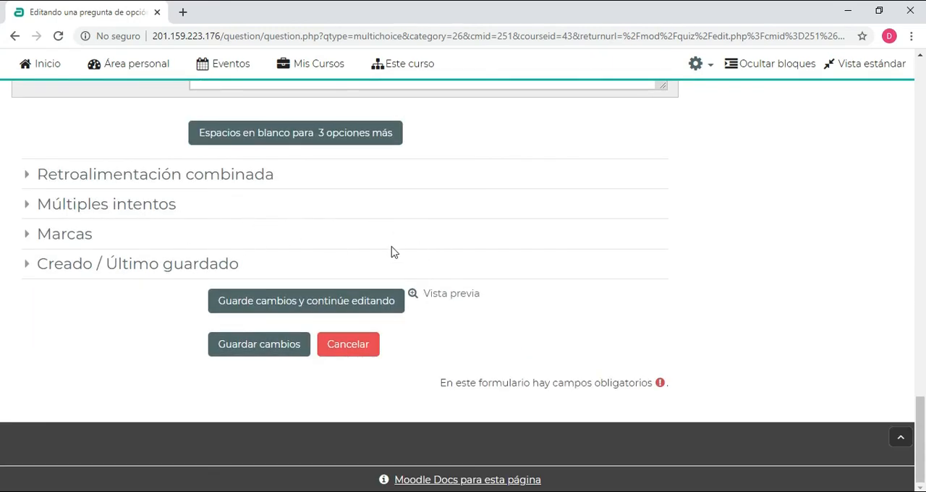
left_click(109, 354)
left_click(269, 352)
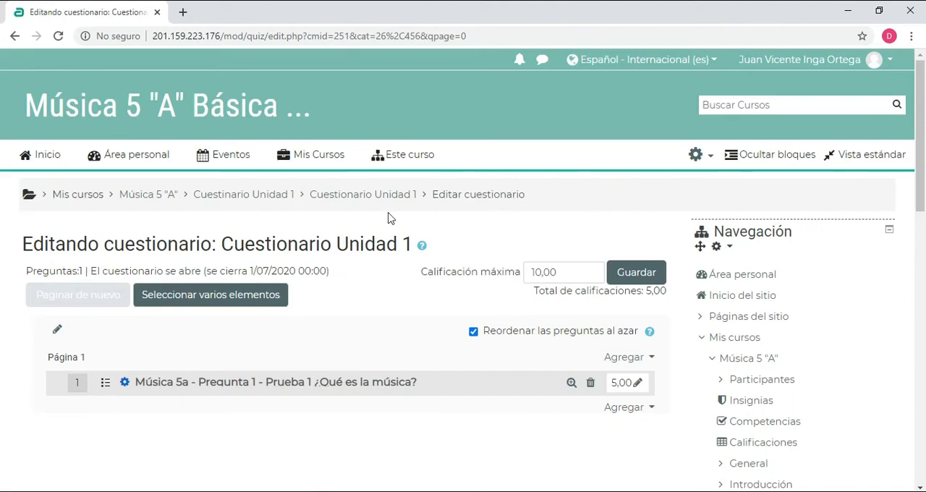
Examine the quiz's question list, the question's score and the maximum grade (Calificación máxima)
scroll(397, 212, "down", 1)
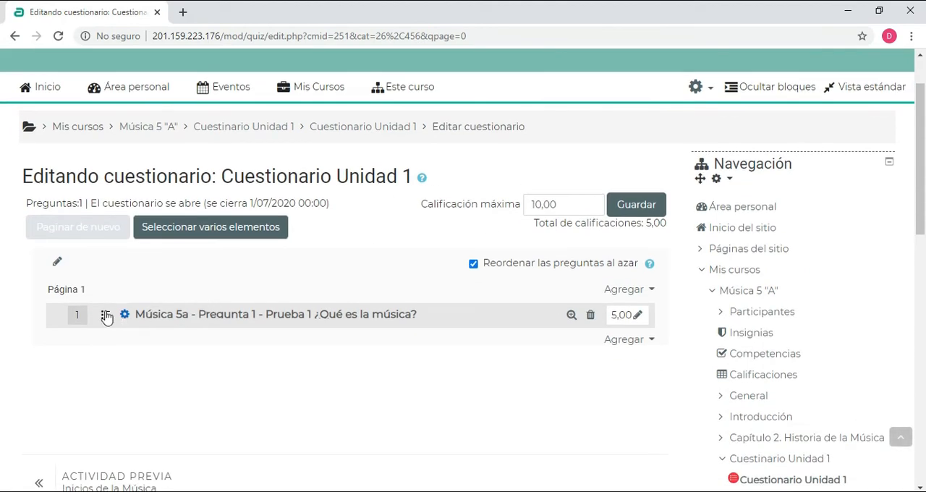
left_click_drag(48, 290, 86, 293)
left_click(5, 369)
left_click(613, 315)
left_click(459, 364)
double_click(570, 203)
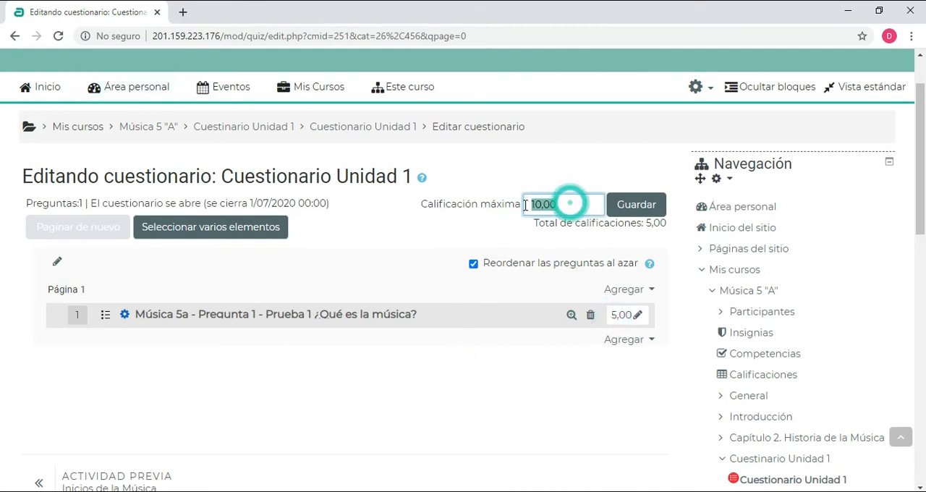
left_click(485, 384)
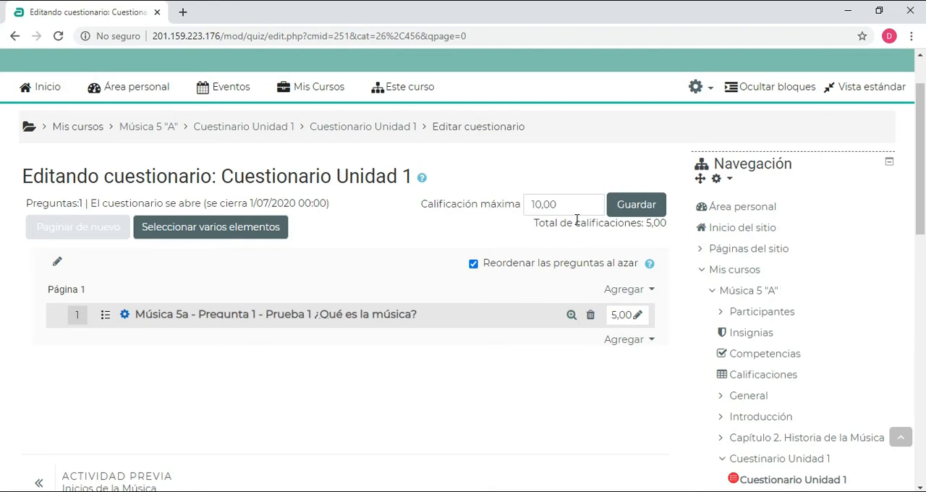
double_click(563, 205)
left_click(477, 366)
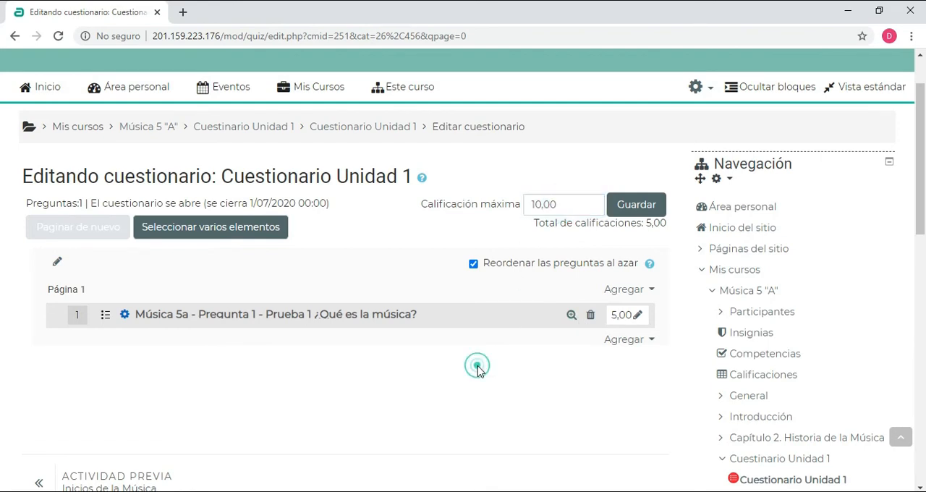
scroll(513, 331, "down", 1)
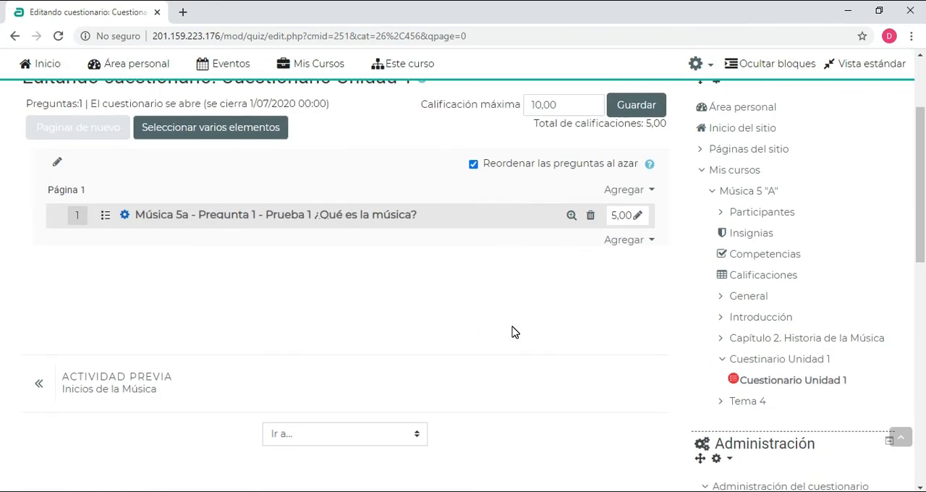
Start adding a new question to page 1 and examine the descriptions of the available question types
left_click(651, 190)
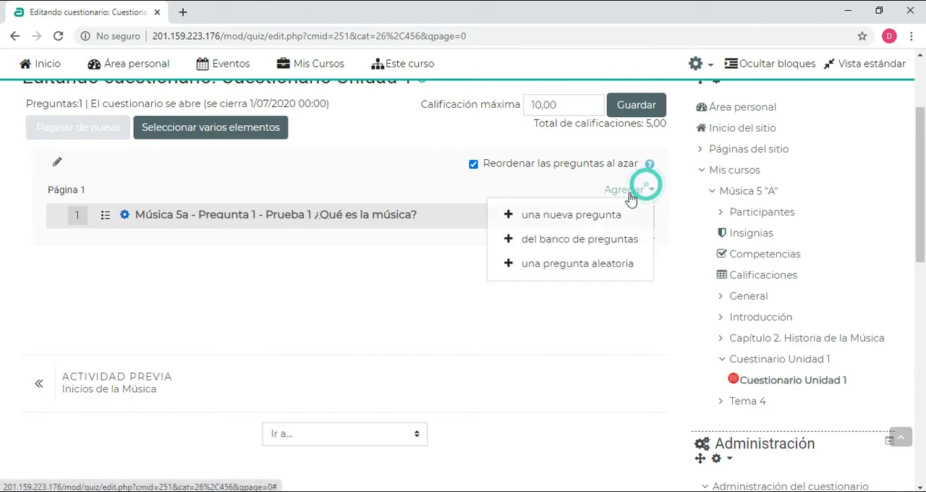
left_click(568, 216)
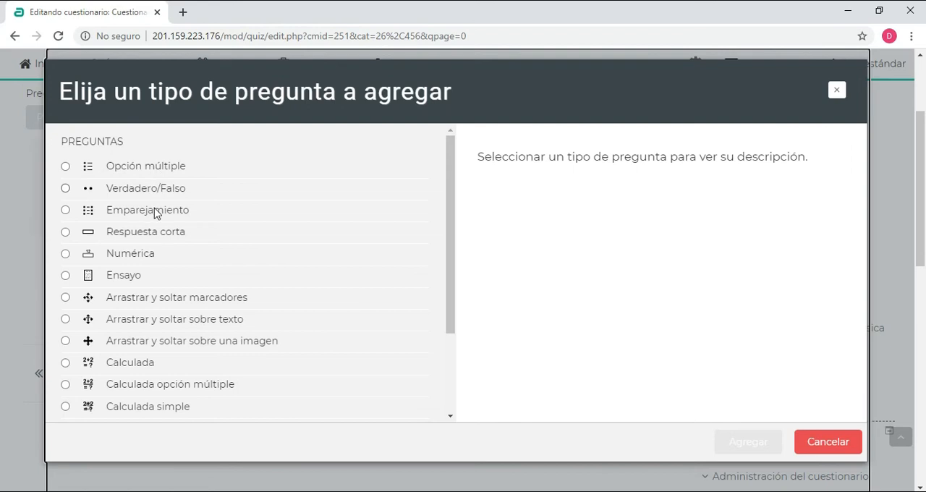
left_click(131, 188)
left_click(127, 211)
left_click(124, 233)
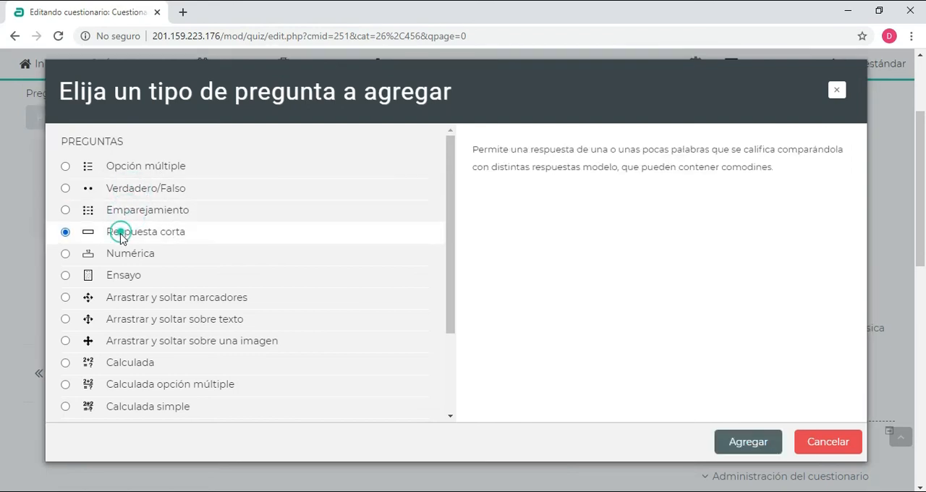
left_click(126, 255)
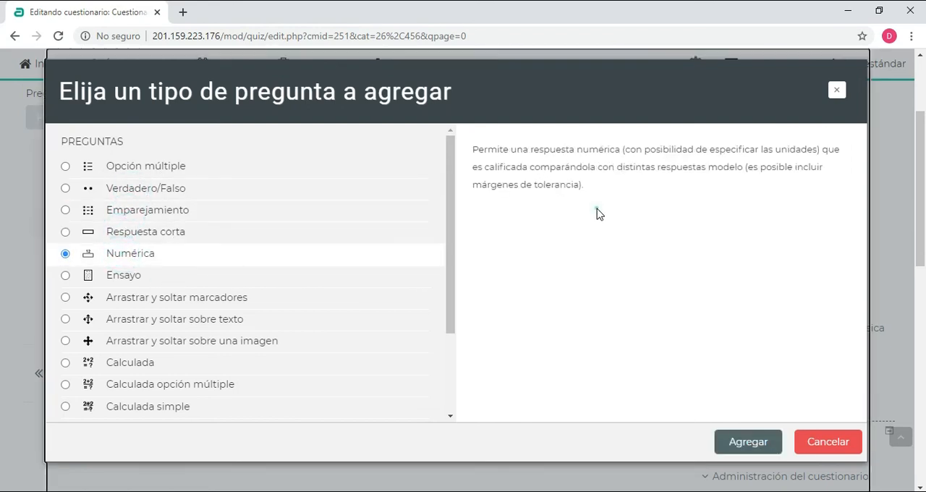
left_click_drag(596, 208, 474, 150)
left_click(568, 272)
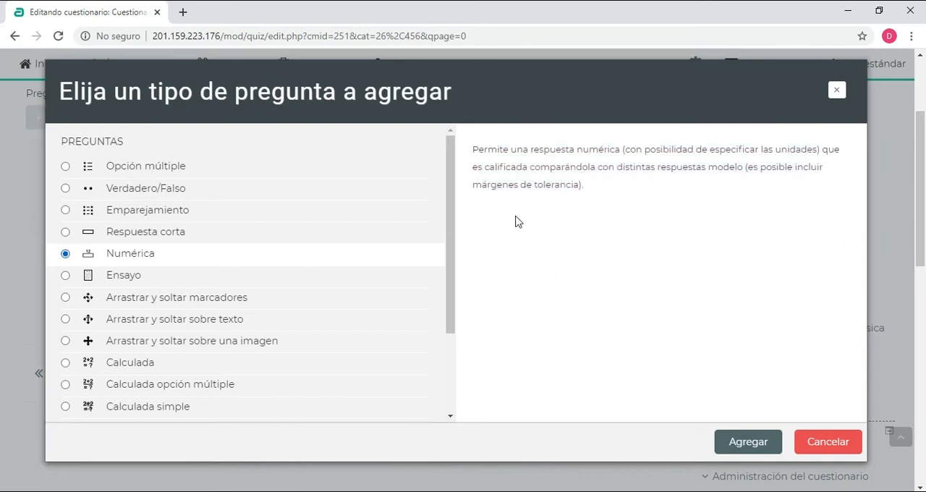
left_click(125, 296)
left_click(127, 319)
left_click(121, 343)
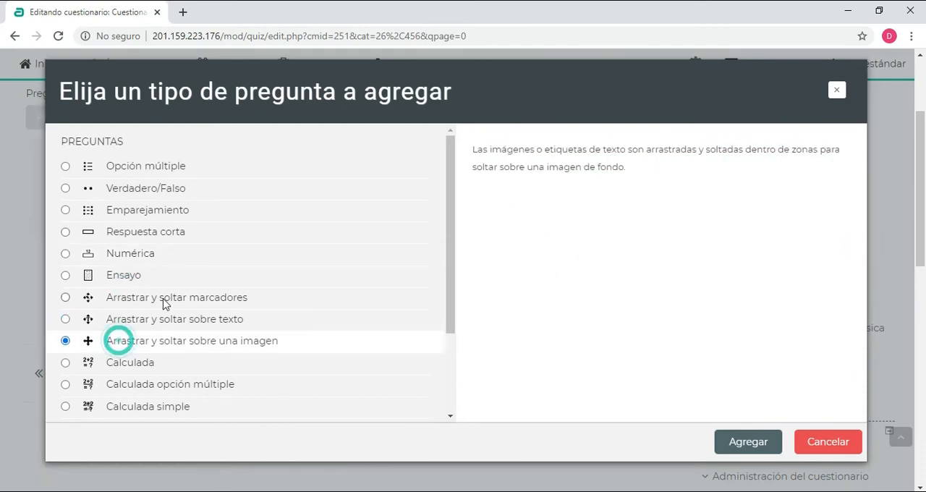
Add a Verdadero/Falso question and choose the category Por defecto en Música 5 "A"
left_click(113, 192)
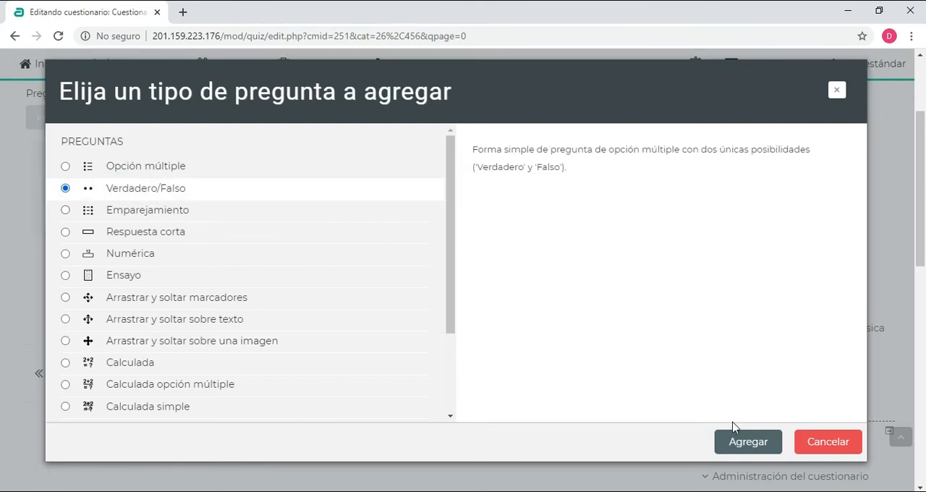
left_click(769, 444)
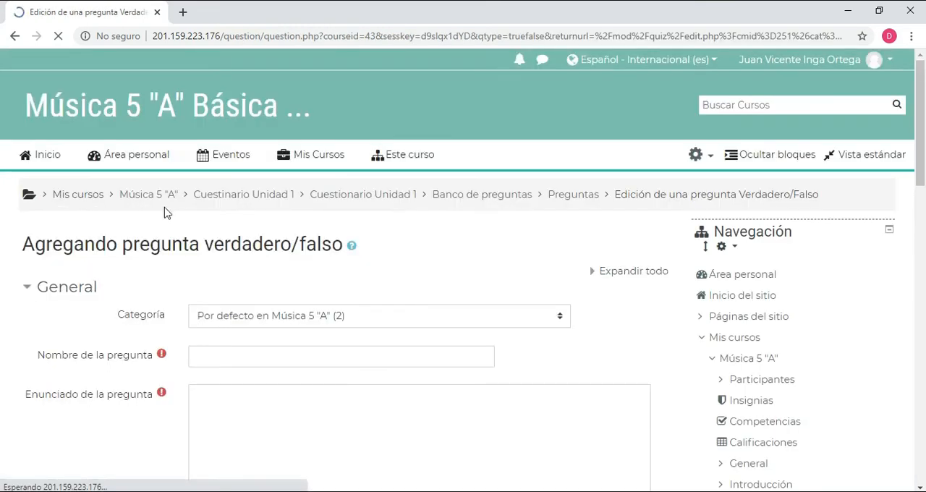
scroll(325, 209, "down", 3)
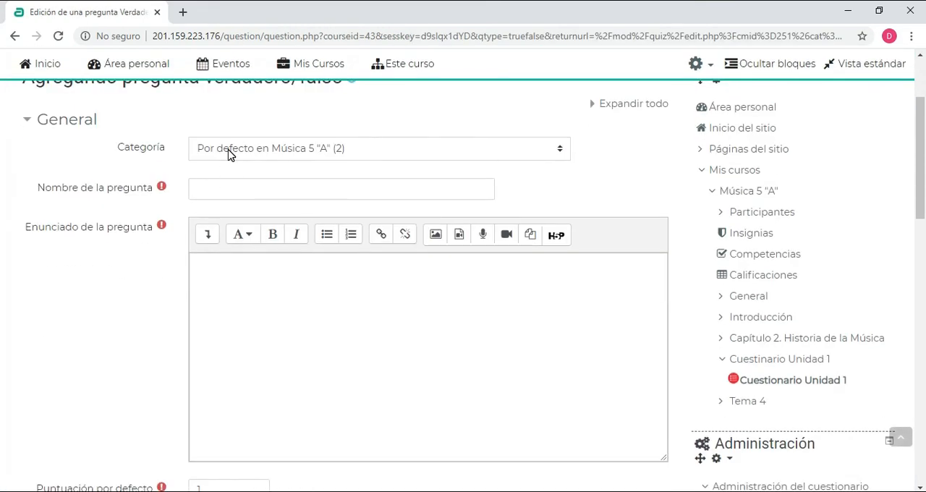
left_click(228, 154)
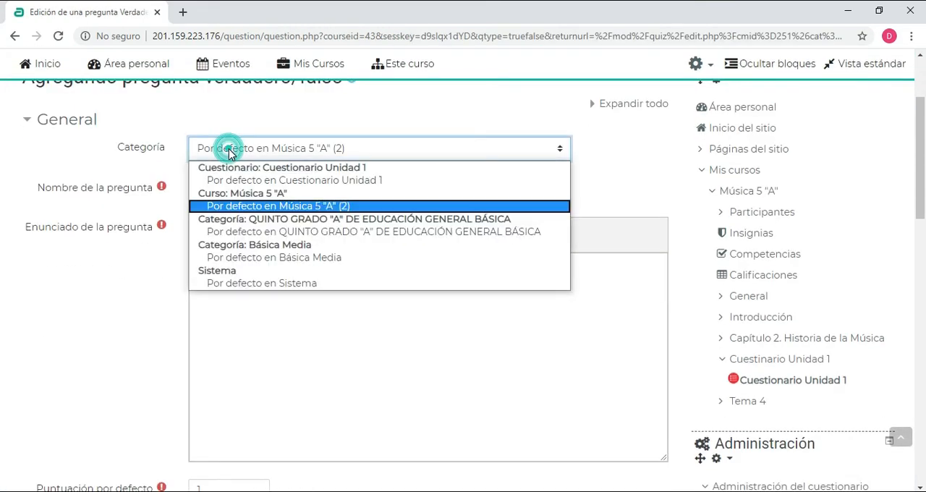
left_click(241, 208)
Name the true/false question "Pregunta 2 - Musica 1 - Prueba 1 - Pregunta 1"
left_click(209, 186)
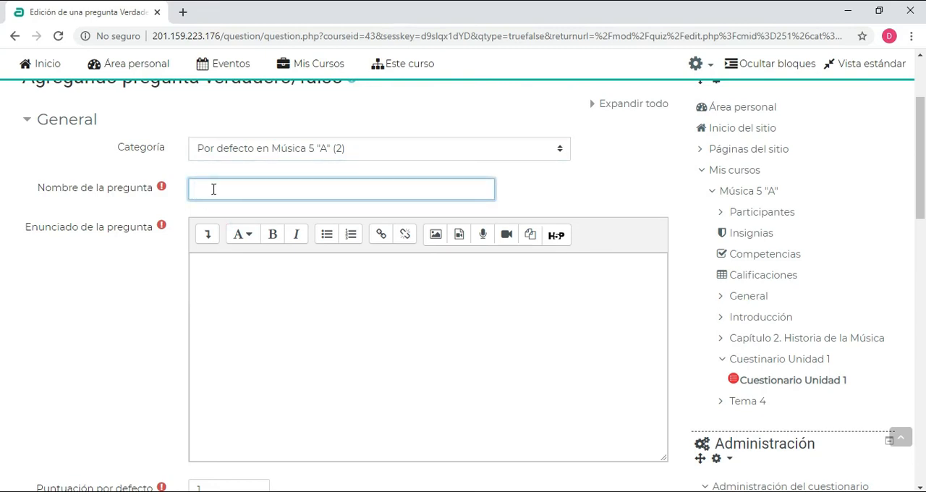
type("P")
type("regunta 2 - Musica 1 - Prueba 1 - Pregunta 1")
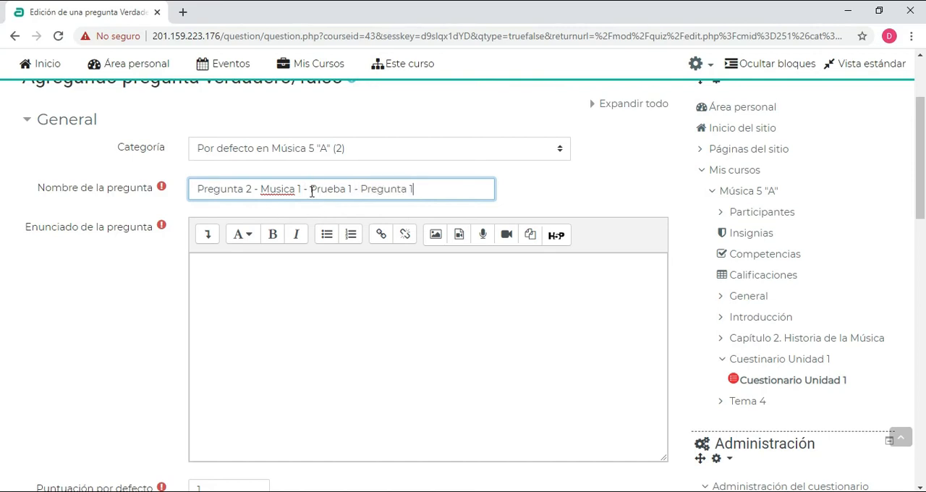
Enter "¿La música es ruido?" as the question text (Enunciado de la pregunta)
left_click(237, 268)
left_click(224, 271)
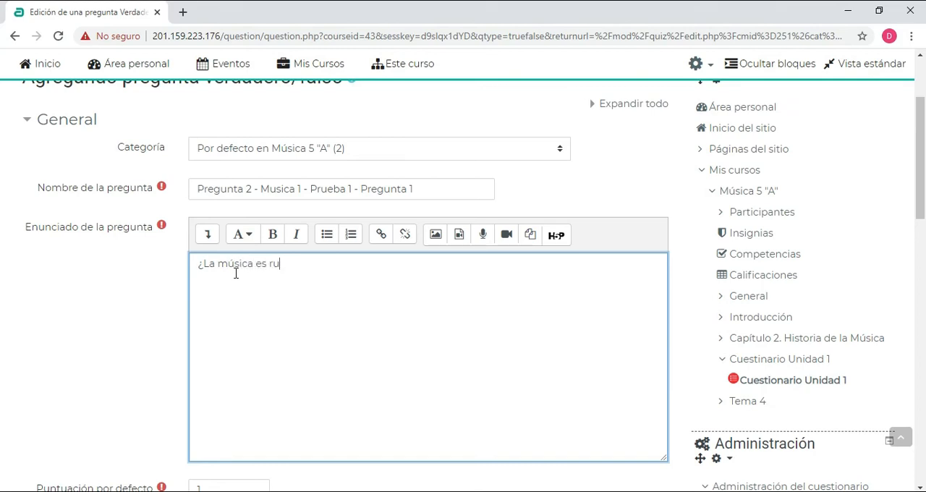
scroll(320, 279, "down", 2)
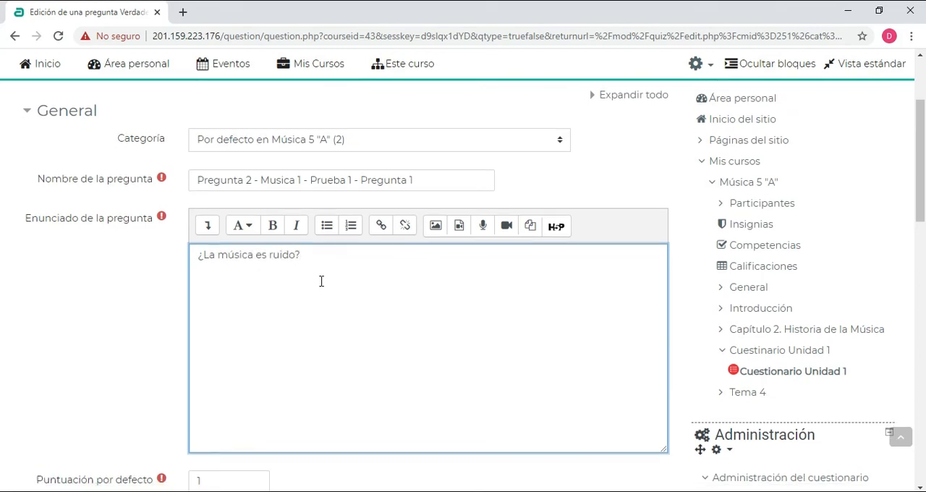
left_click(278, 201)
Set the question's default score (Puntuación por defecto) to 5
scroll(217, 293, "down", 1)
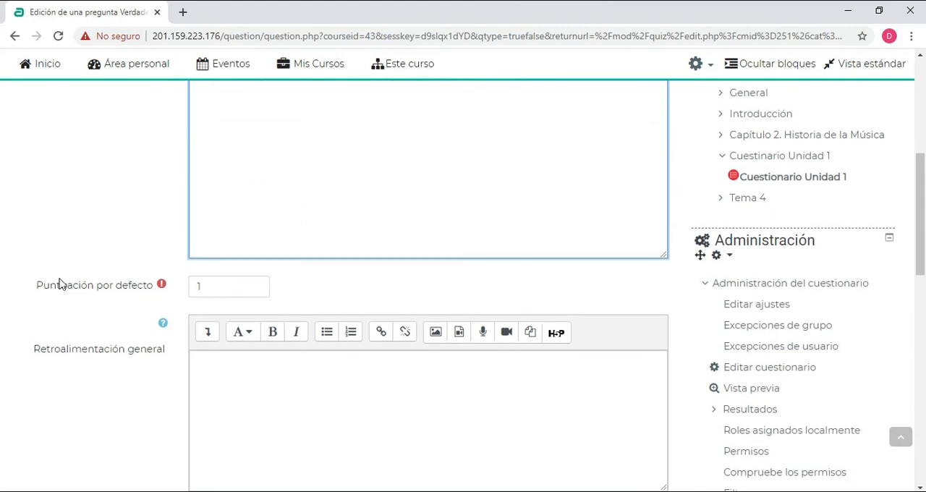
left_click(235, 285)
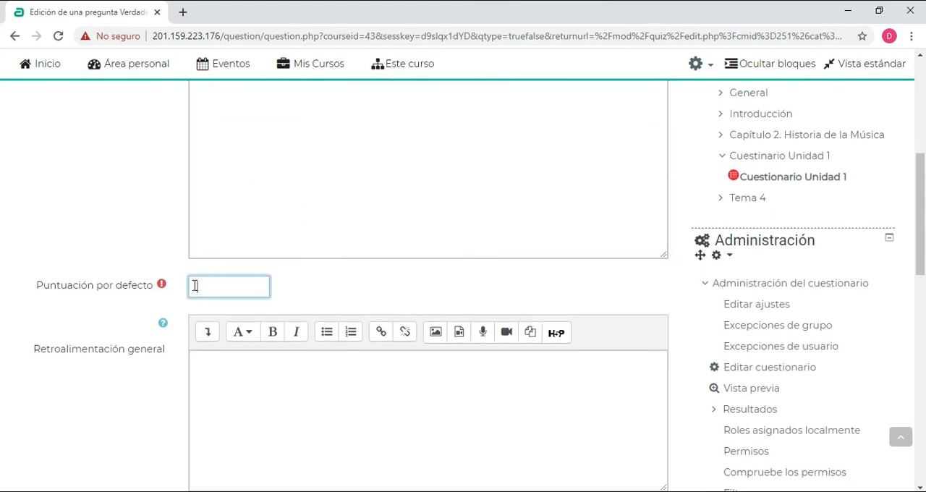
left_click(83, 183)
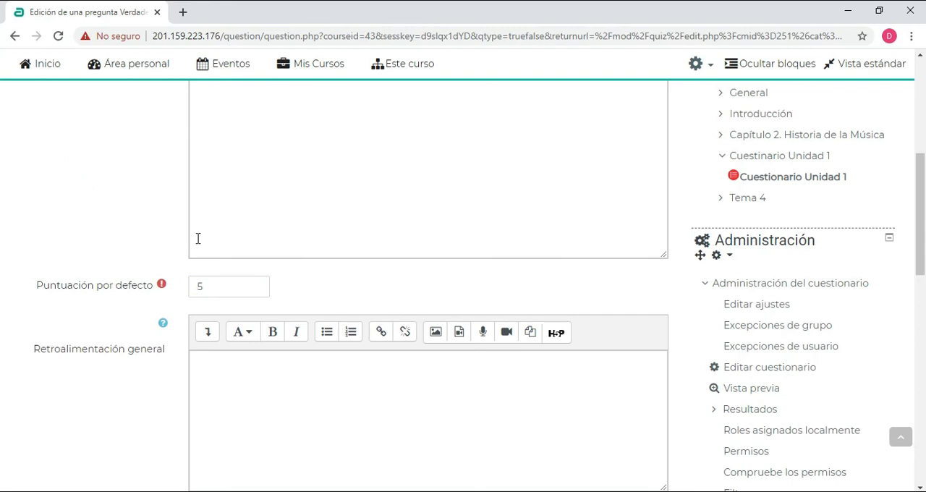
Examine the general feedback, ID number and correct answer fields of the true/false question
scroll(112, 226, "down", 3)
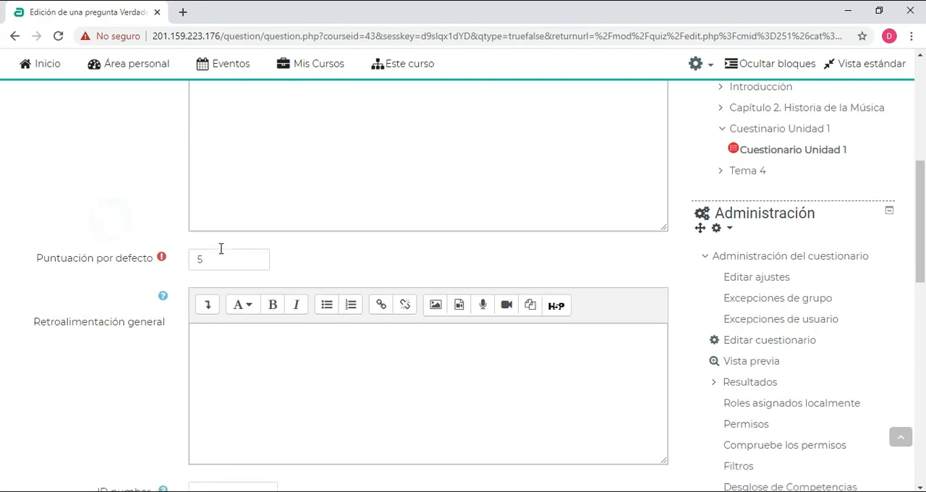
left_click(233, 173)
left_click(468, 273)
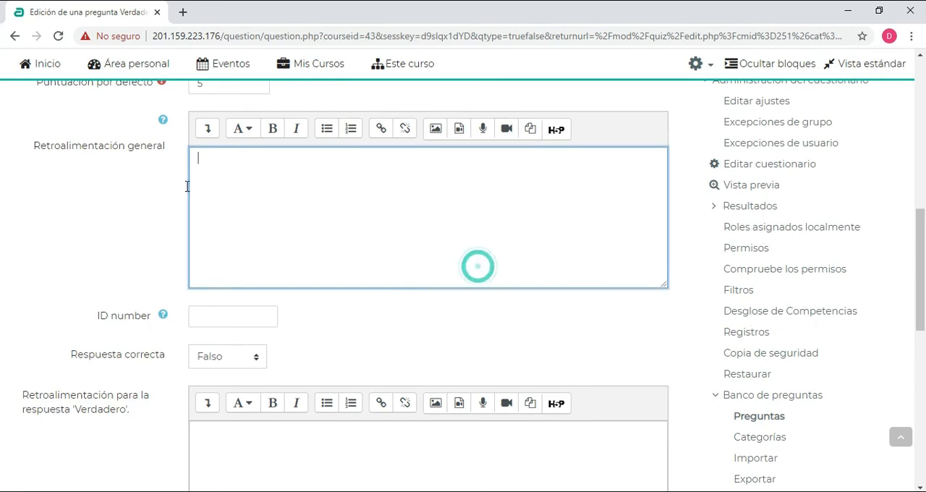
left_click(75, 200)
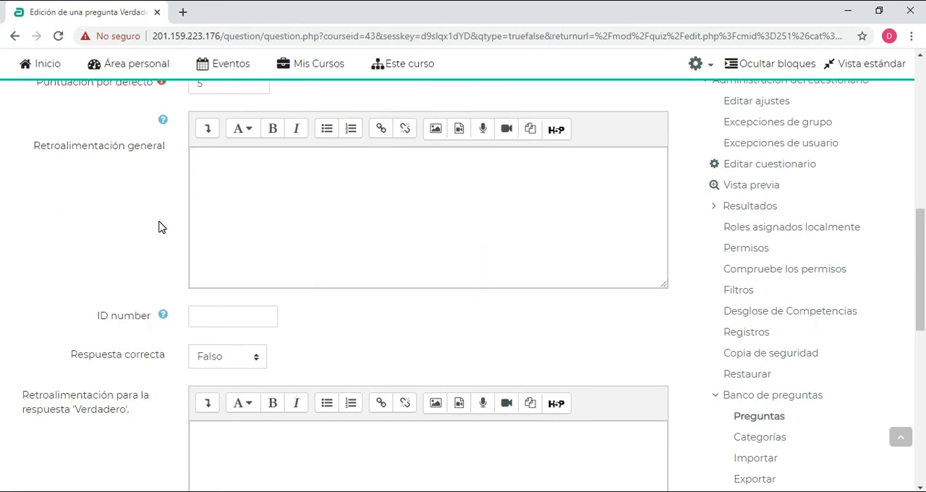
scroll(160, 227, "down", 1)
scroll(289, 217, "up", 1)
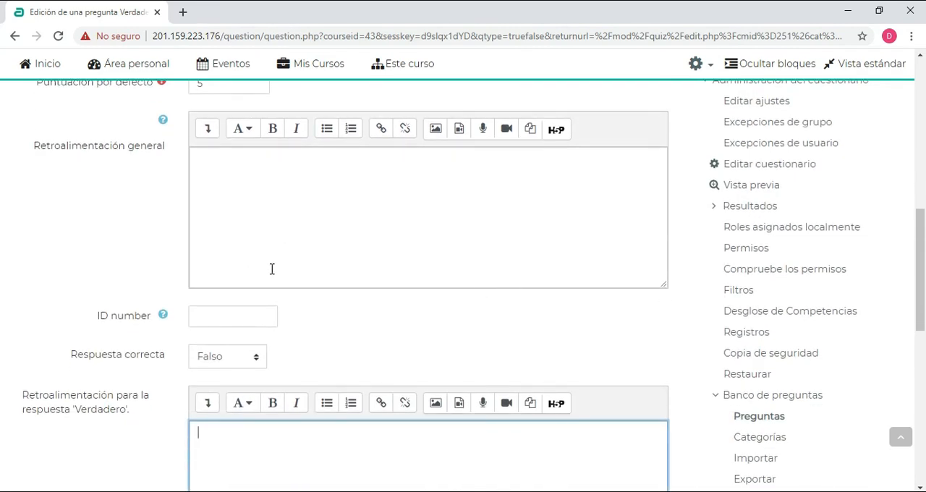
scroll(272, 270, "down", 1)
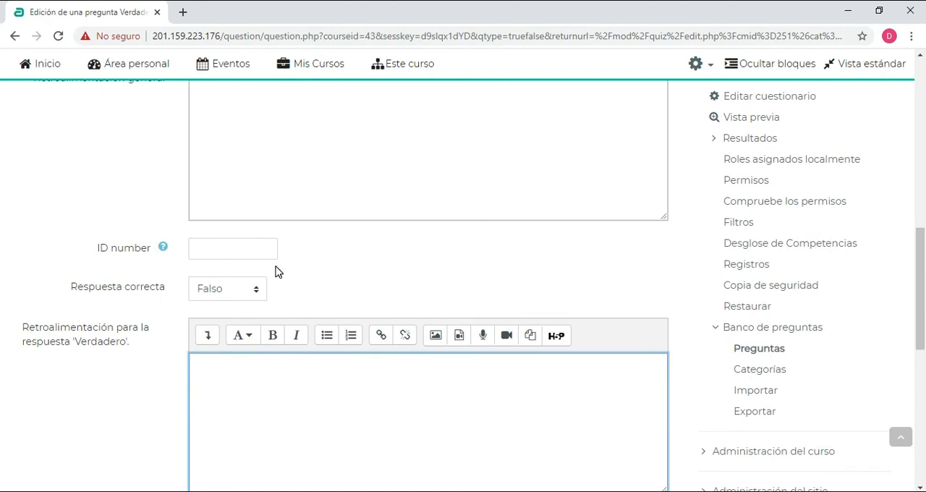
Set the question's correct answer (Respuesta correcta) to Falso, checking the Verdadero option as well
left_click(228, 295)
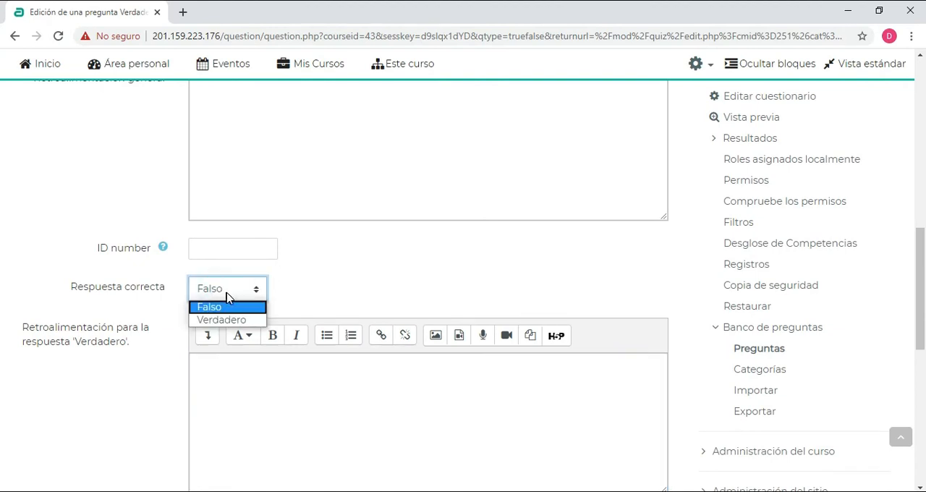
left_click(232, 287)
left_click(227, 288)
left_click(213, 320)
left_click(232, 288)
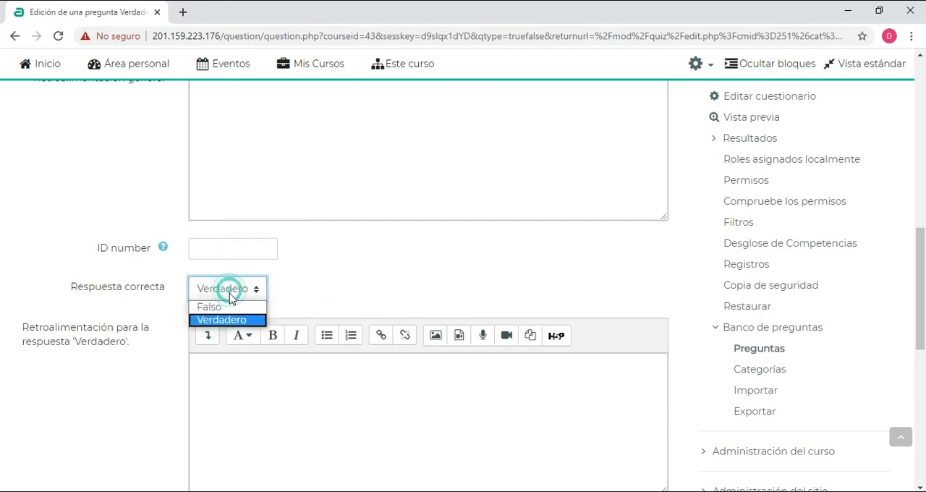
left_click(215, 309)
left_click(313, 289)
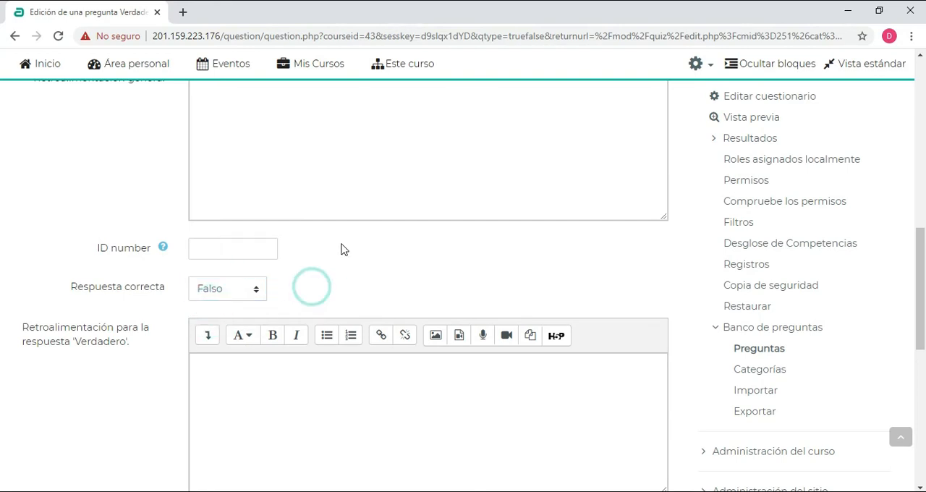
Enter "Es correcta tu respuesta" as the feedback for the answer Falso
scroll(337, 246, "up", 2)
scroll(253, 201, "up", 2)
scroll(258, 207, "down", 8)
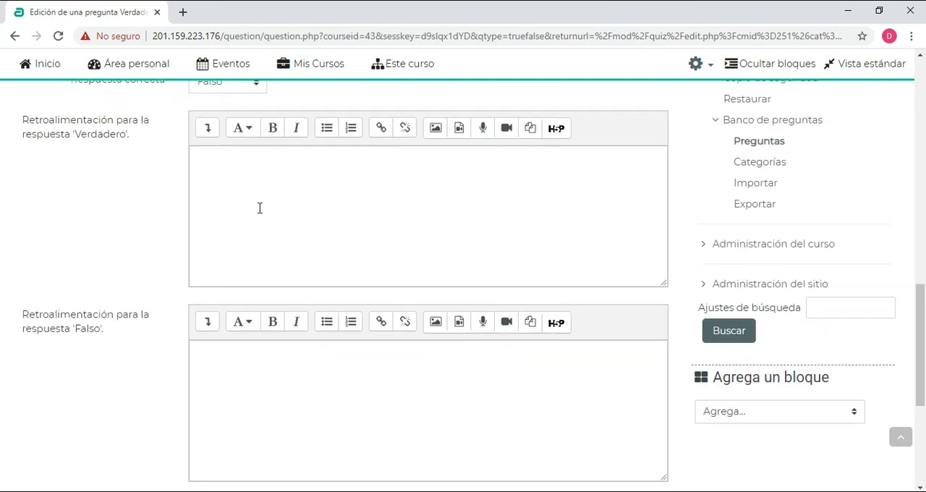
scroll(261, 213, "up", 4)
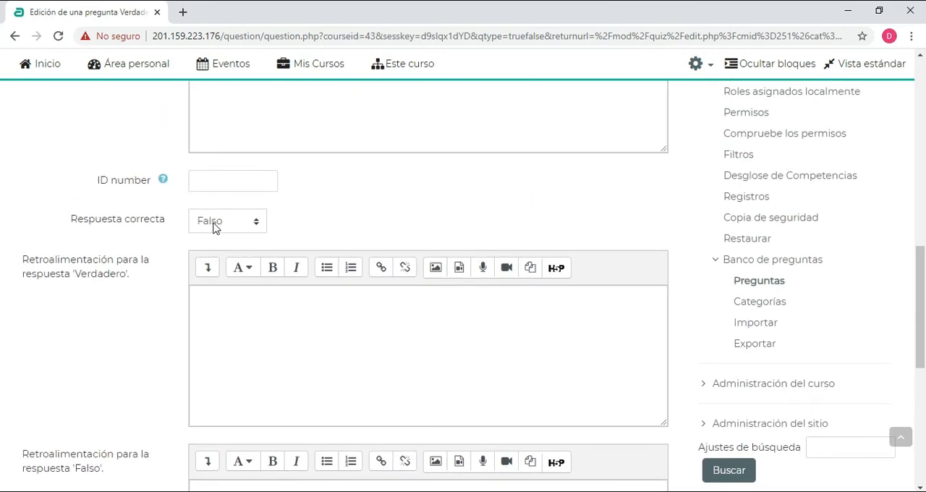
left_click(463, 194)
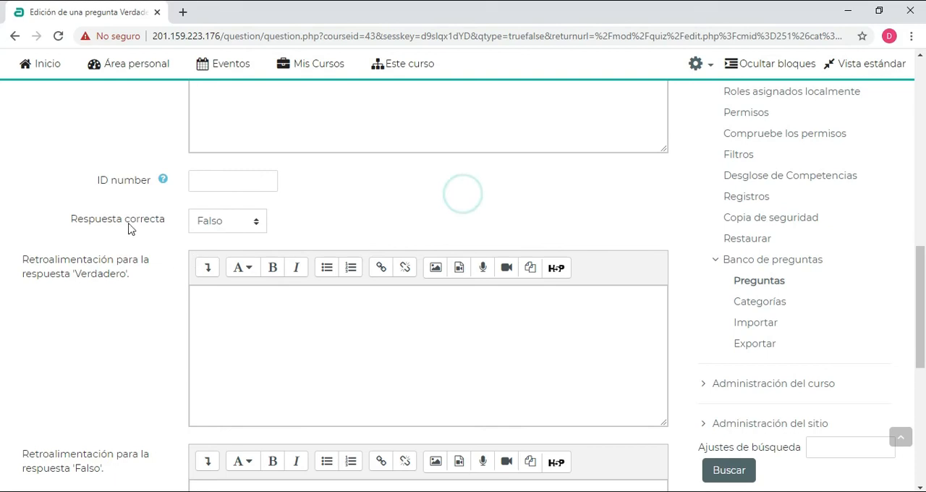
left_click(249, 317)
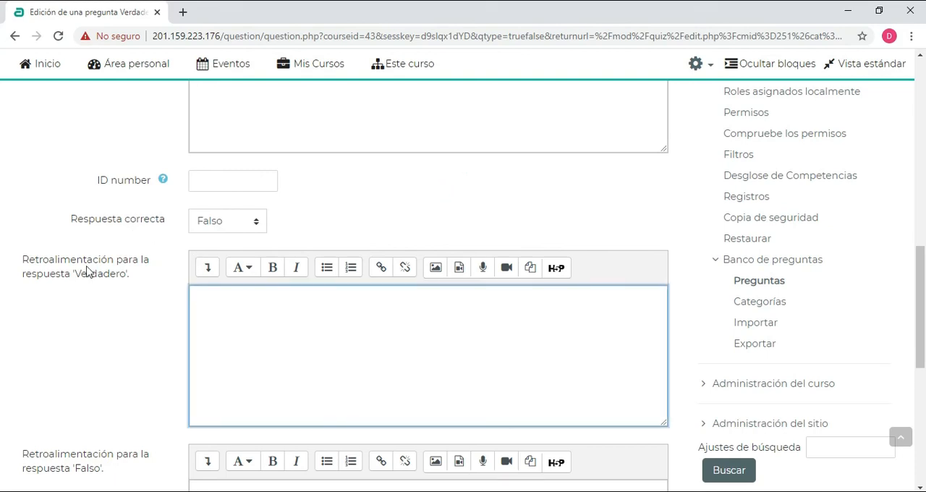
scroll(97, 257, "down", 1)
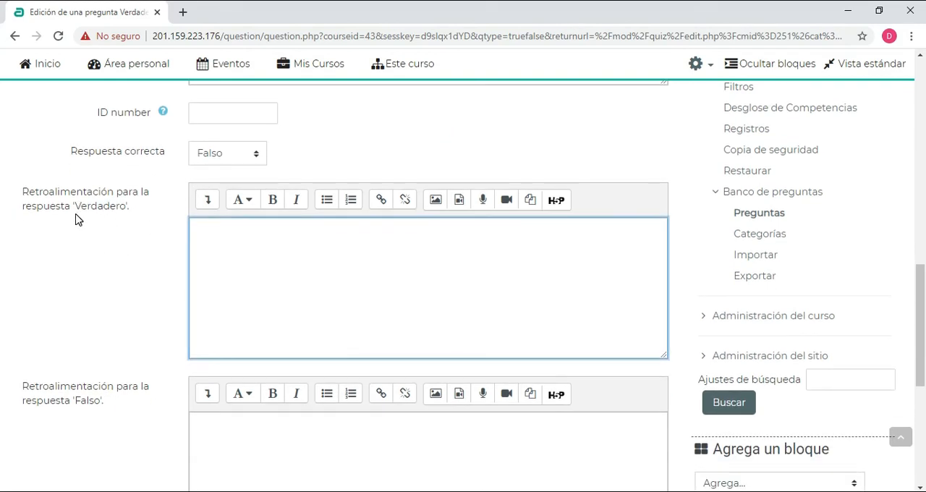
scroll(246, 314, "down", 2)
left_click(203, 292)
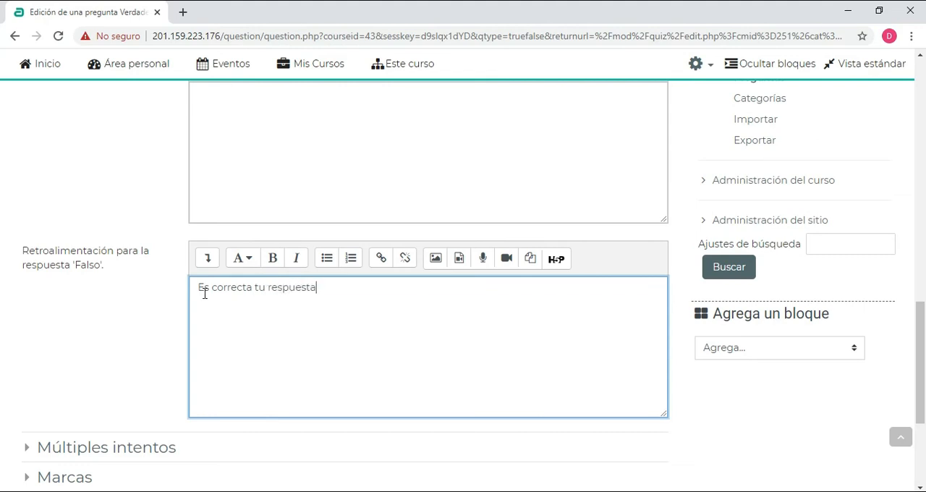
Enter "Es incorrecta respuesta deberías revisar de nuevo el video" as the feedback for the answer Verdadero
scroll(205, 292, "up", 2)
left_click(245, 234)
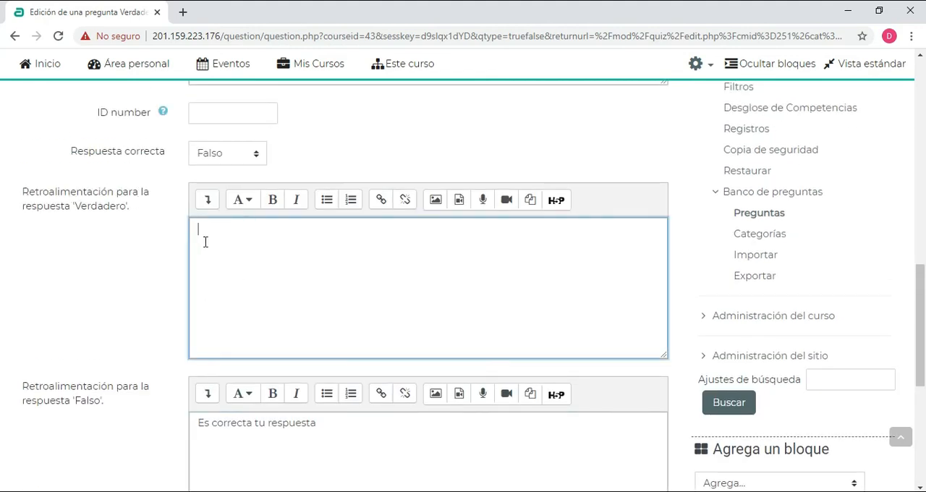
left_click(212, 227)
type("Es incorrecta respuesta deberías r")
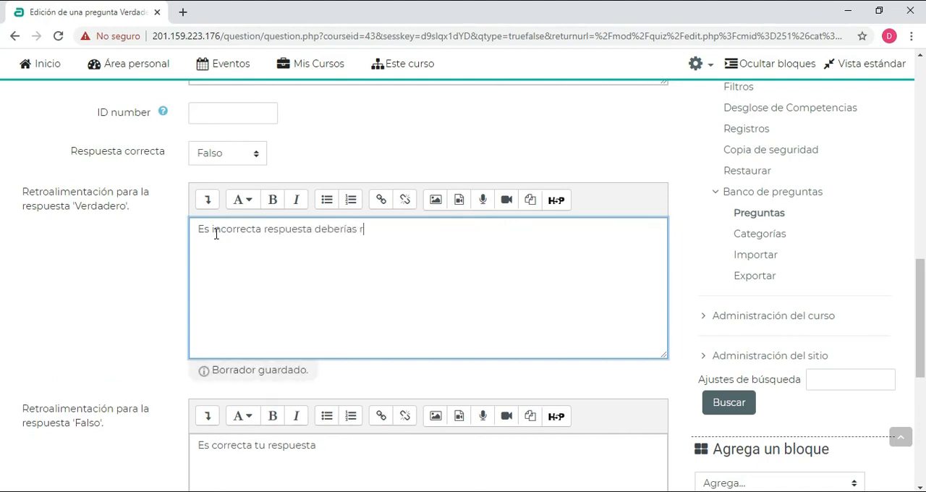
type("evisar de nuevo el video")
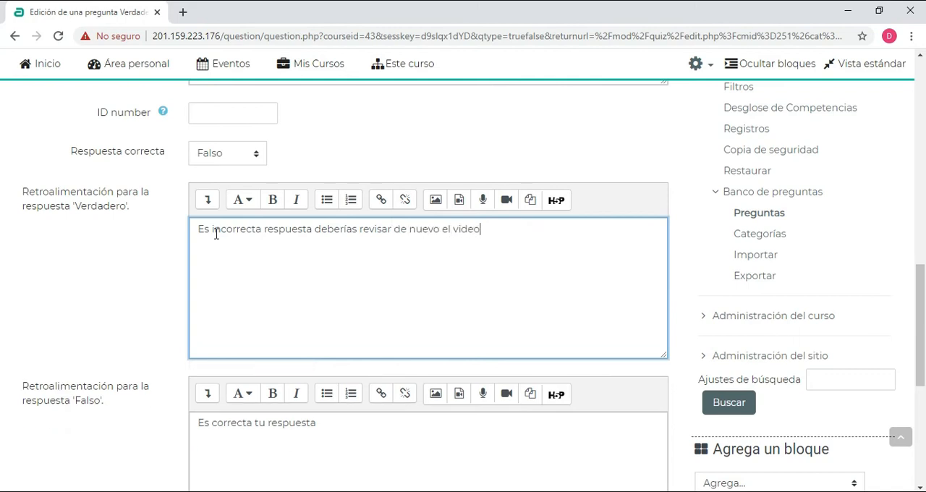
scroll(293, 224, "down", 4)
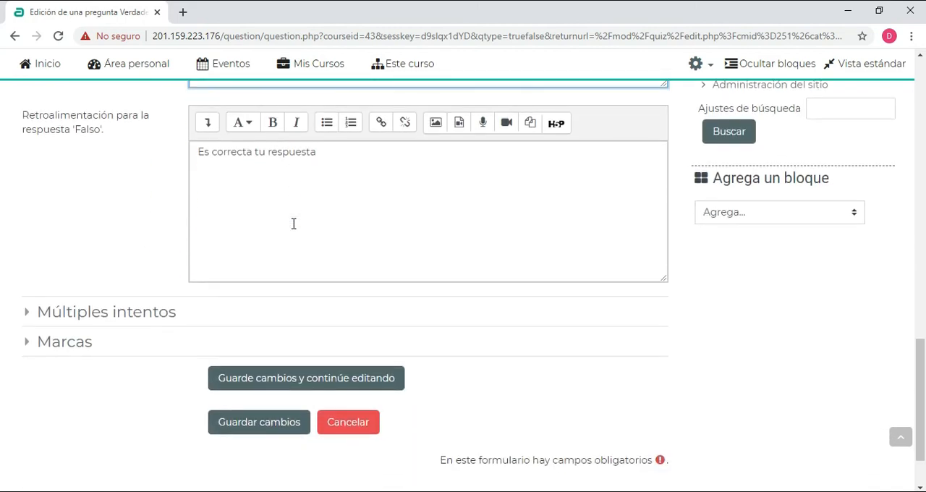
Expand the Múltiples intentos settings of the true/false question and save the question while keeping it open for editing
left_click(68, 225)
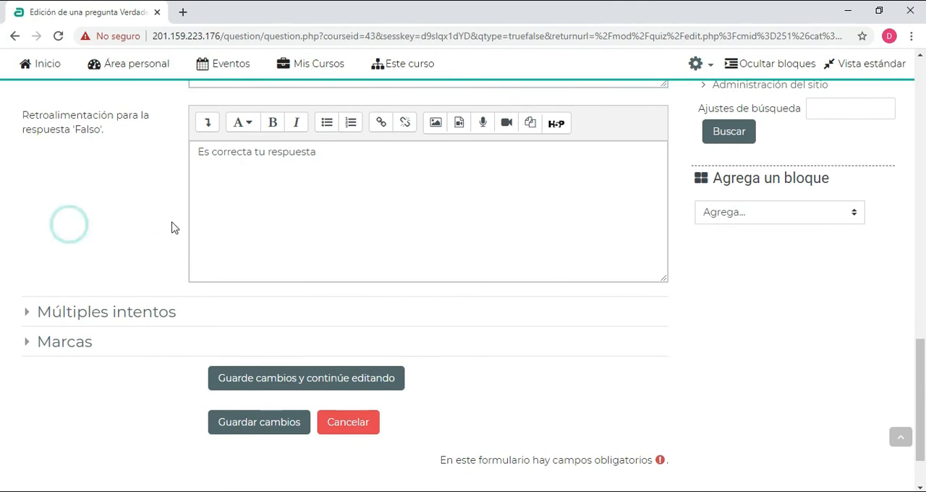
left_click(31, 313)
scroll(210, 230, "down", 1)
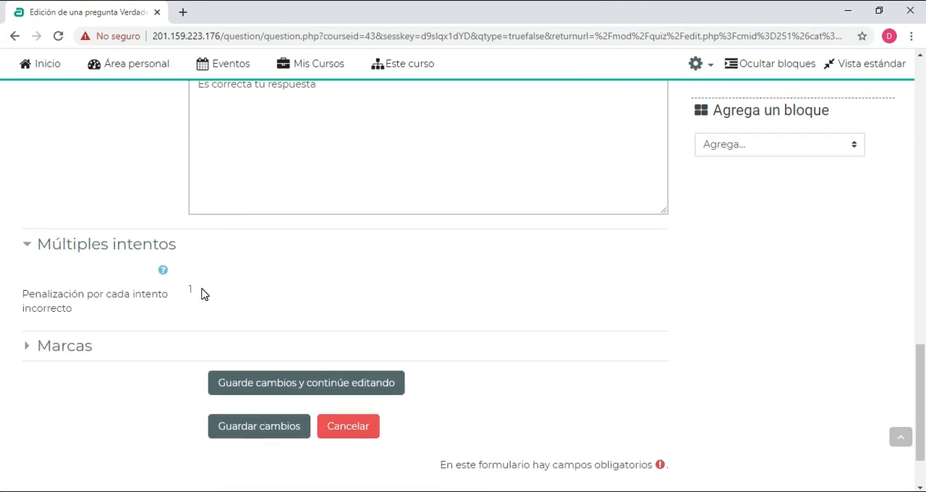
scroll(161, 270, "down", 1)
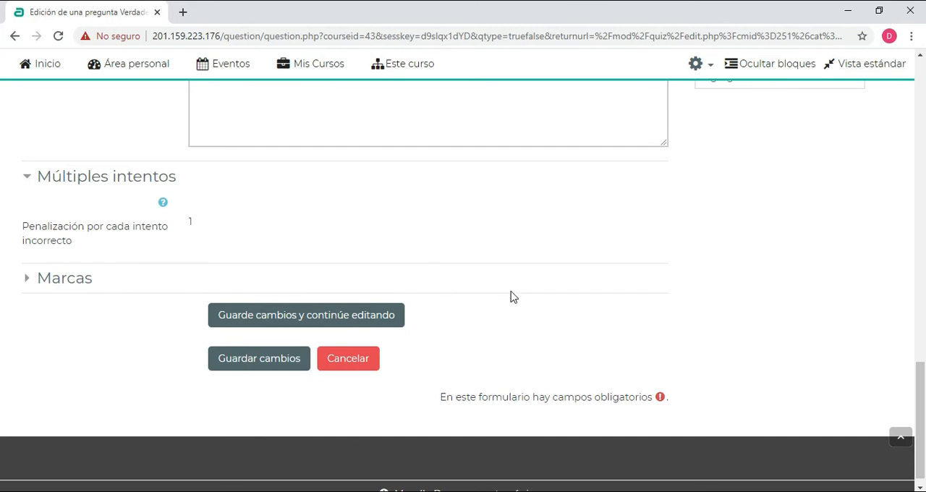
left_click(302, 323)
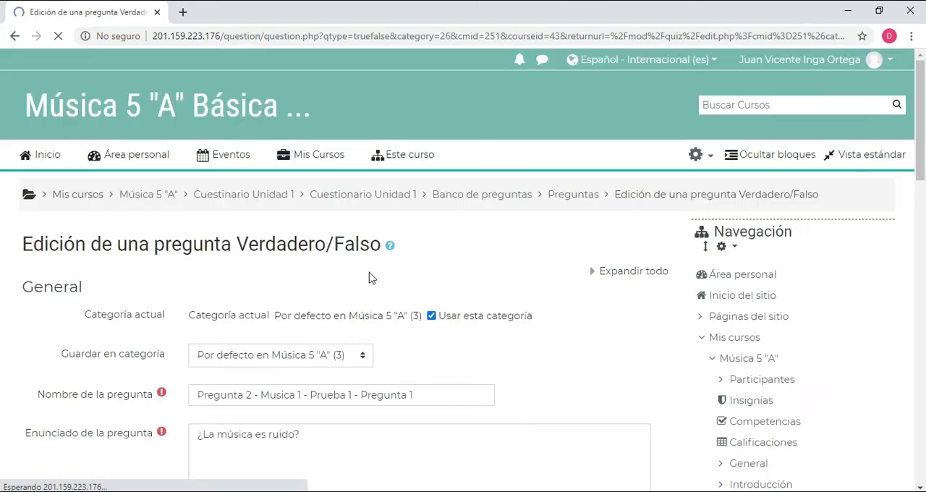
Save the true/false question and return to the quiz's question list
scroll(369, 278, "down", 10)
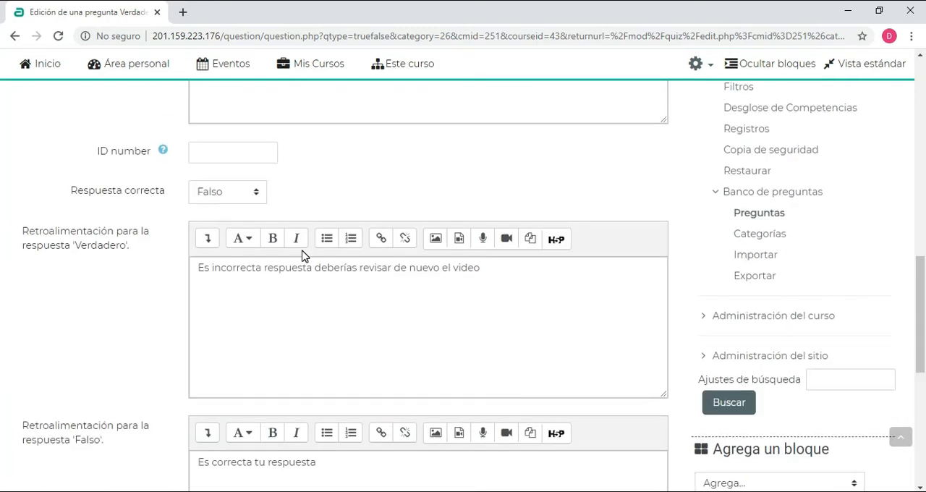
scroll(288, 209, "down", 6)
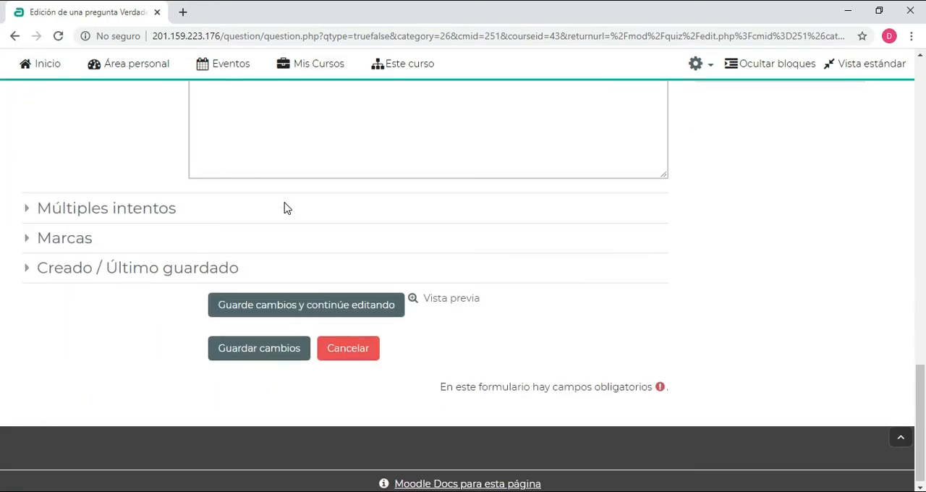
left_click(266, 347)
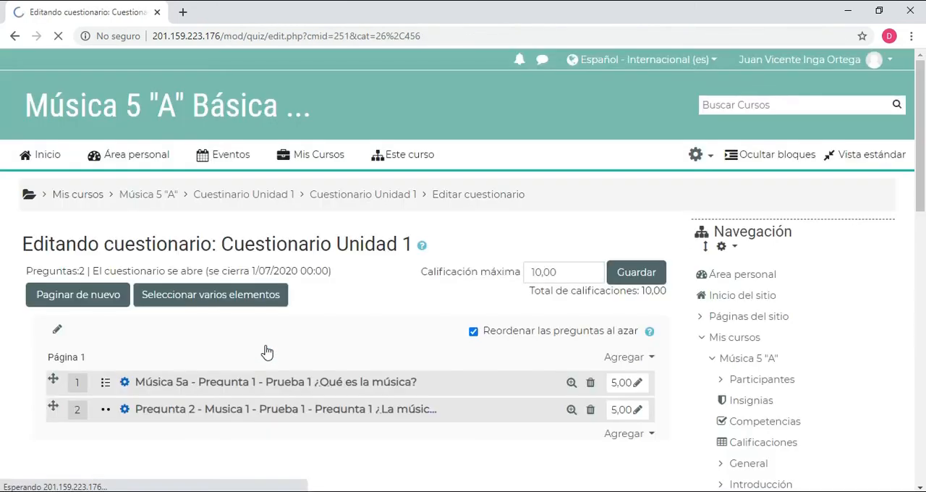
Examine the quiz's question list, the mark assigned to each question and the total of the marks
scroll(241, 226, "down", 3)
scroll(241, 229, "down", 2)
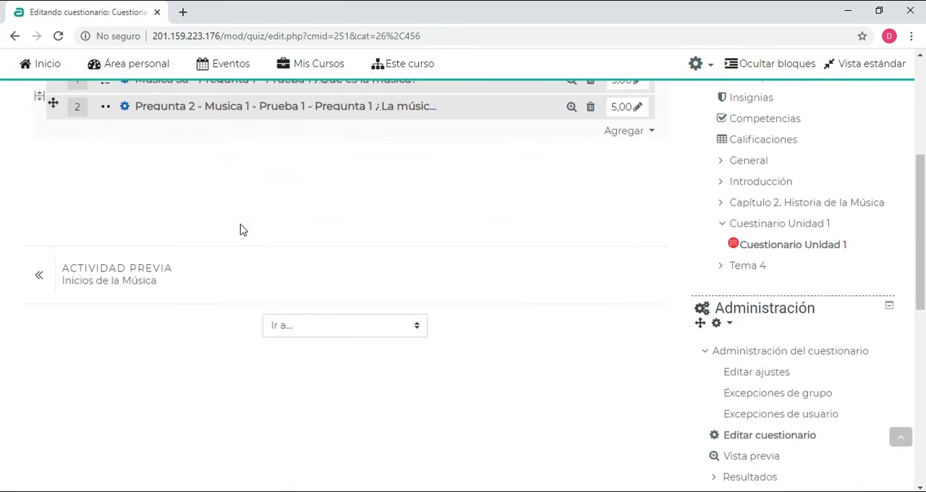
scroll(241, 229, "up", 1)
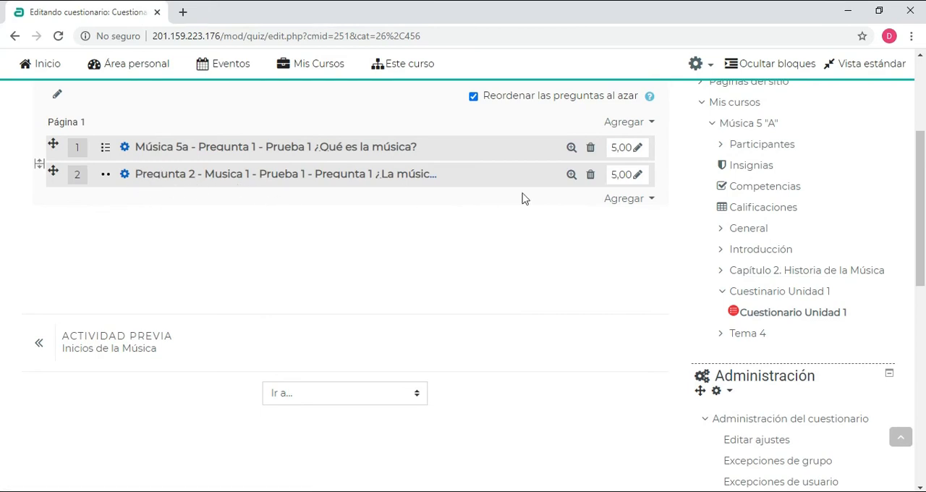
left_click(623, 180)
scroll(498, 269, "up", 3)
left_click(625, 339)
left_click_drag(621, 225, 608, 244)
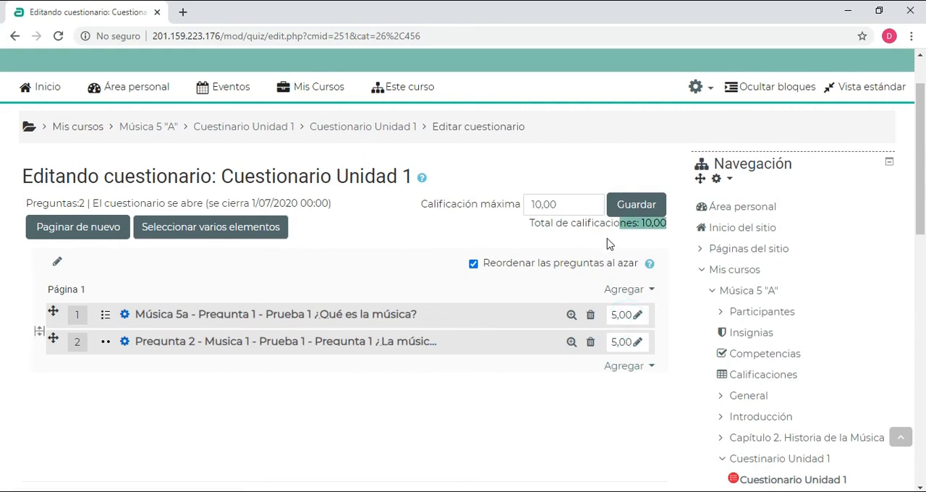
left_click(322, 403)
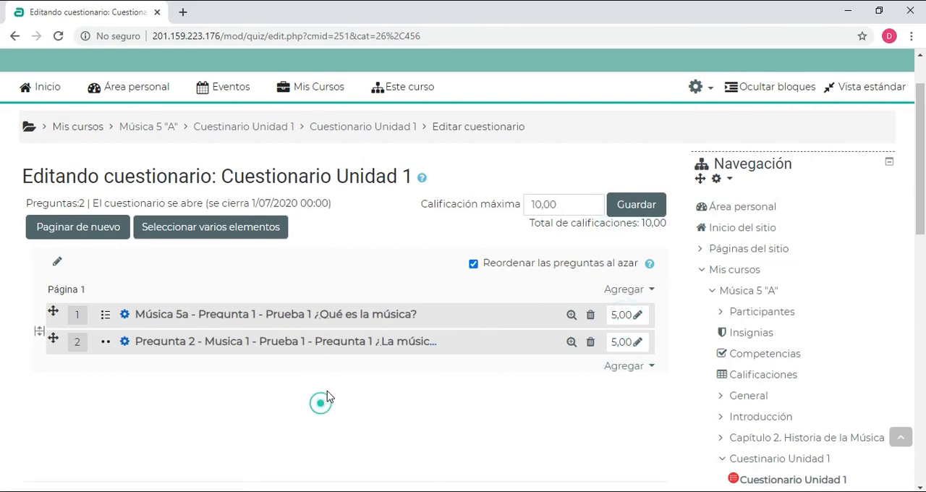
scroll(364, 282, "down", 3)
scroll(363, 282, "up", 2)
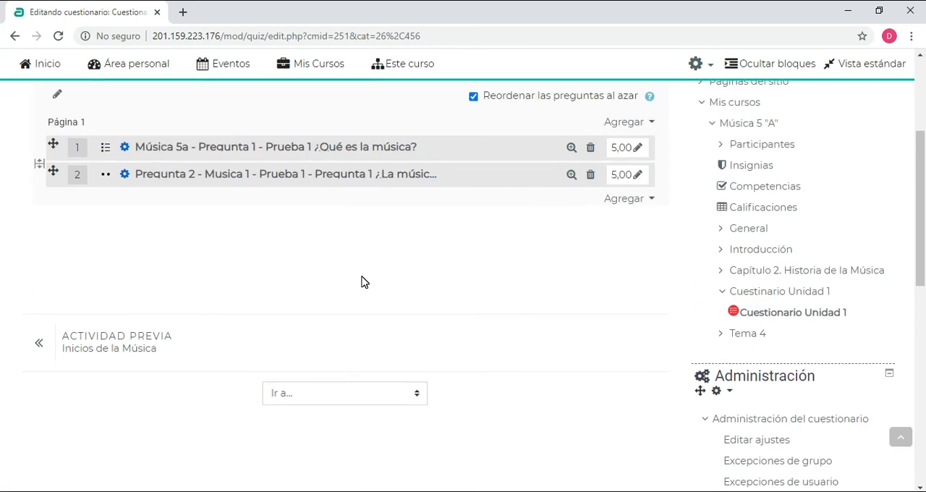
scroll(363, 282, "up", 2)
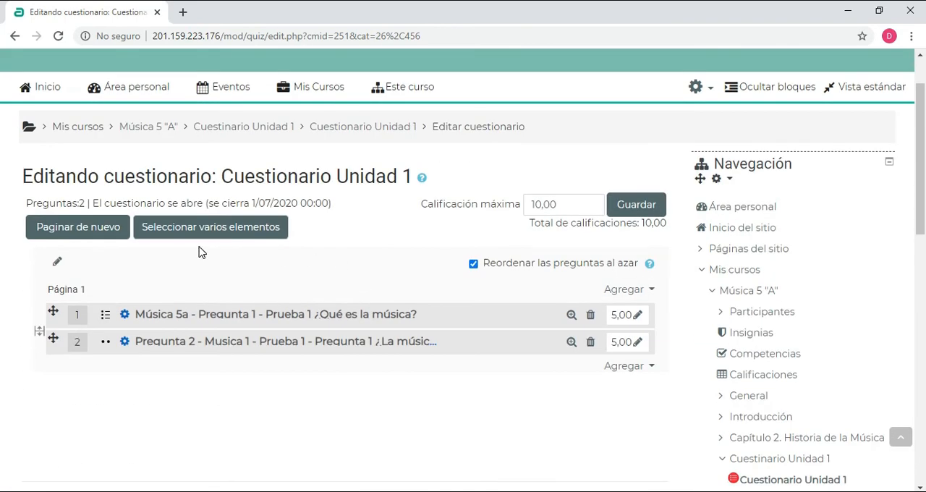
View the overview page of Cuestionario Unidad 1 and its entry in the course section
left_click(370, 128)
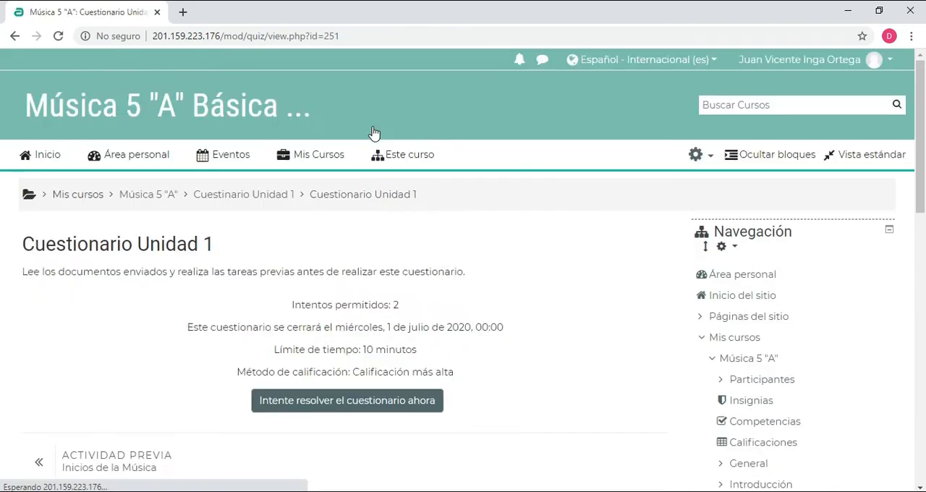
left_click(244, 195)
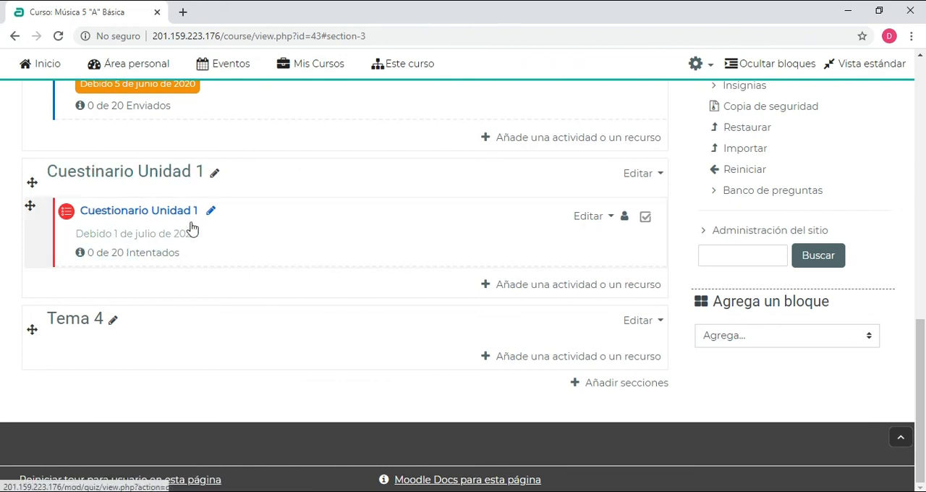
left_click(120, 211)
scroll(304, 202, "down", 2)
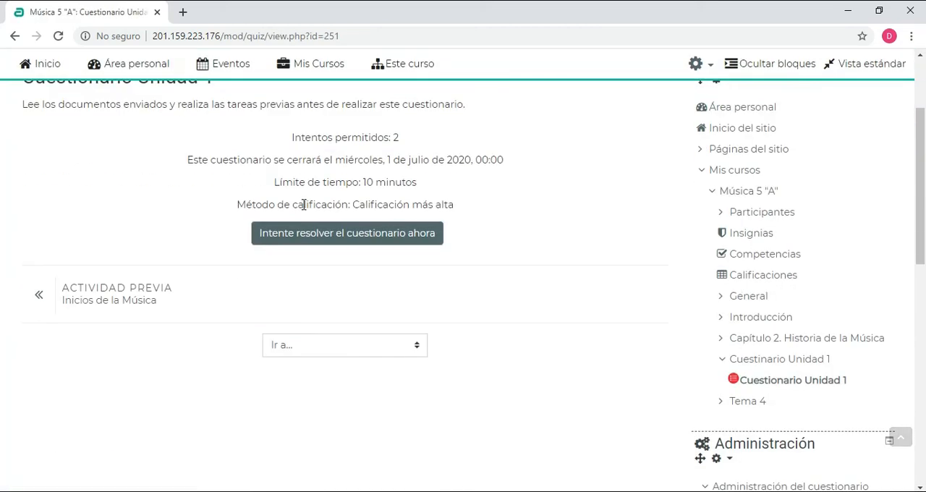
scroll(366, 225, "up", 3)
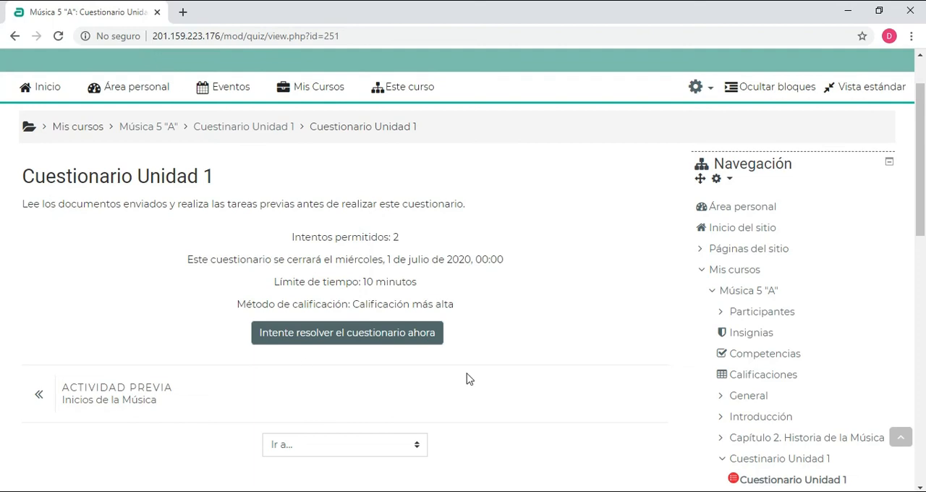
scroll(347, 259, "up", 2)
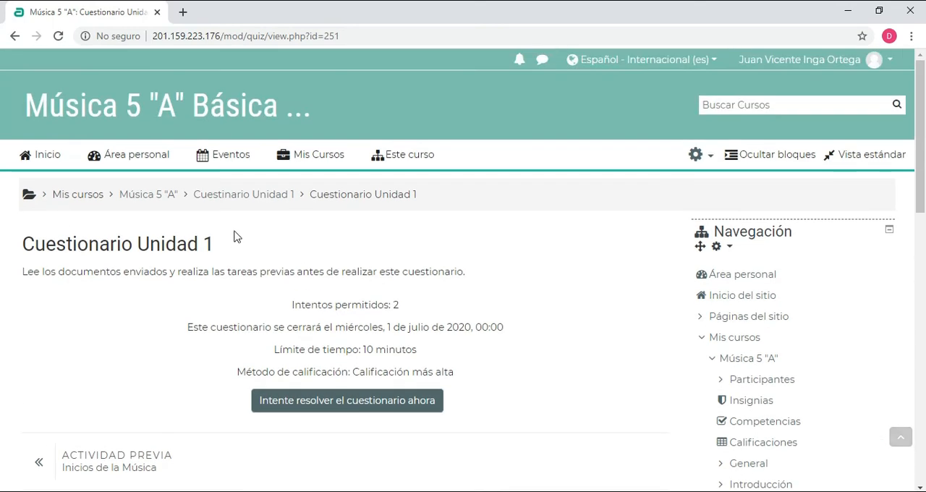
Return to the Música 5 "A" course page and switch the role to Estudiante
left_click(238, 193)
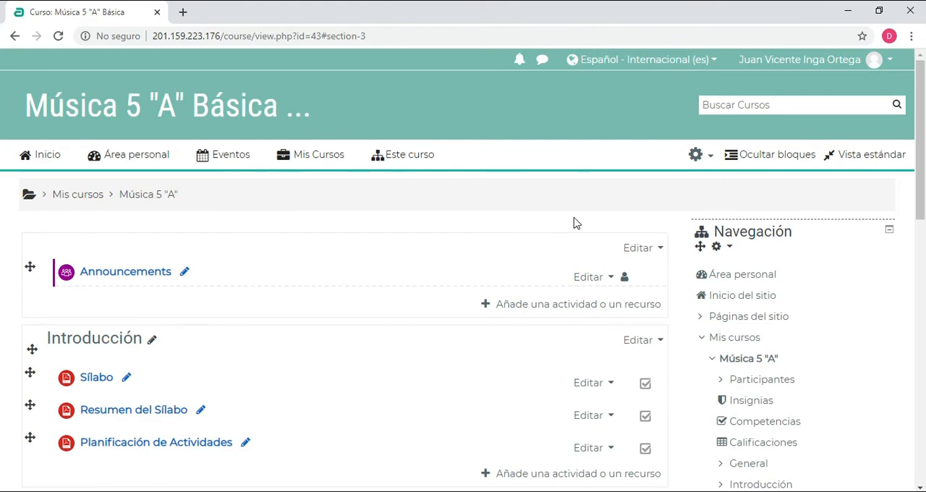
left_click(809, 60)
left_click(838, 239)
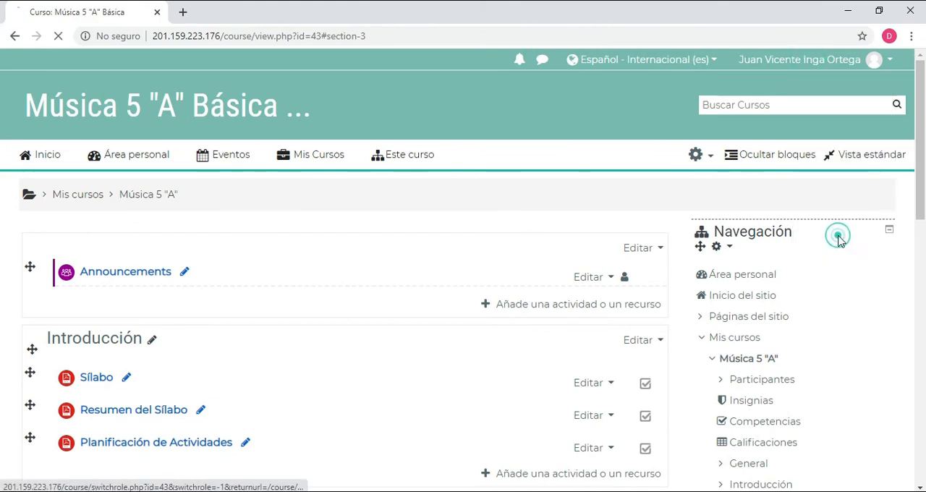
scroll(108, 296, "down", 1)
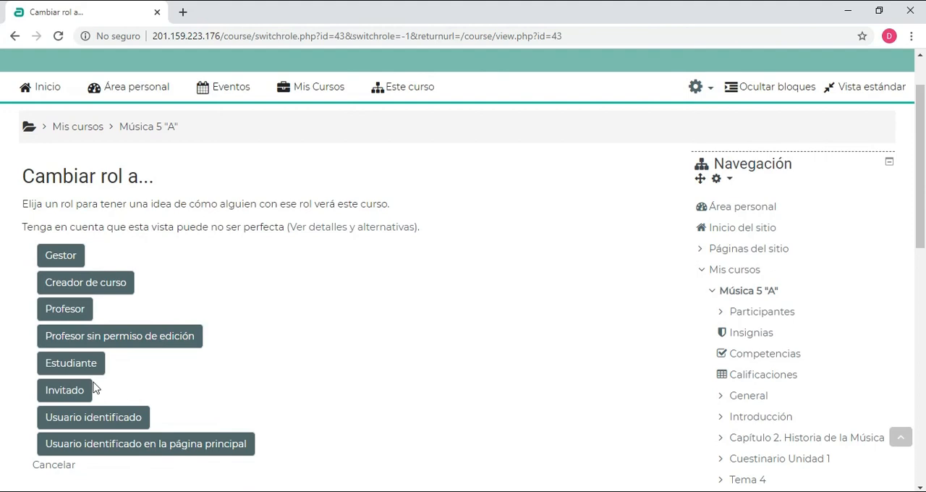
left_click(56, 366)
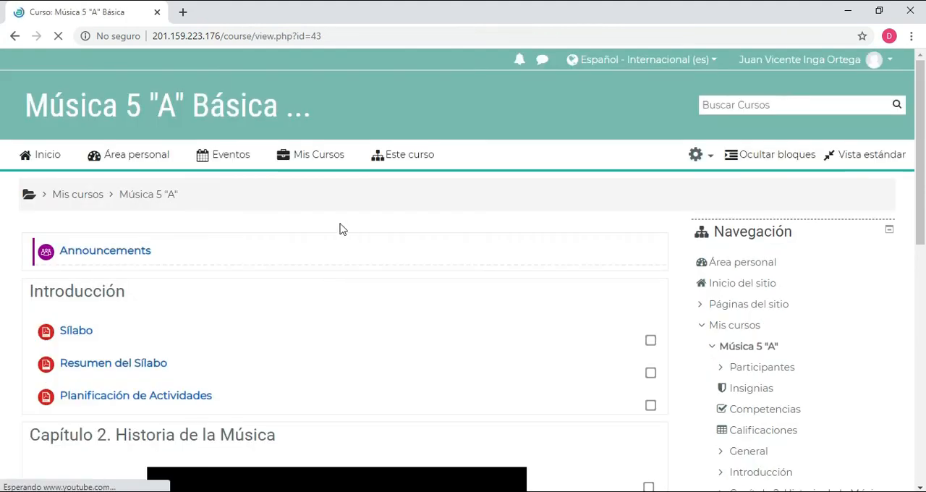
Open Cuestionario Unidad 1 from the course page as a student
scroll(341, 228, "down", 8)
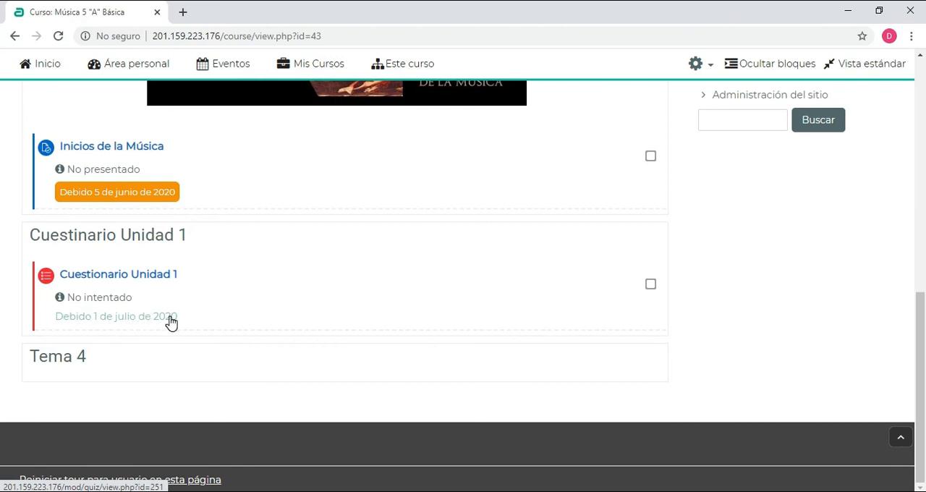
left_click(324, 326)
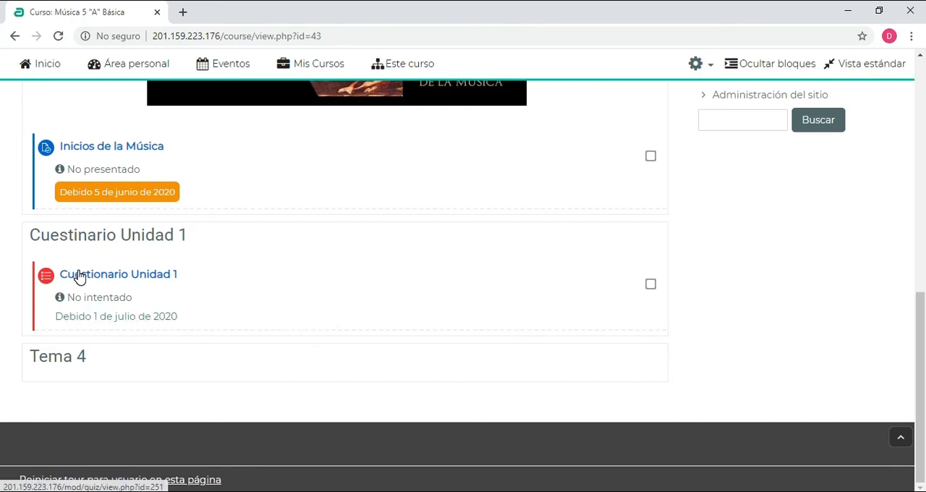
left_click(109, 278)
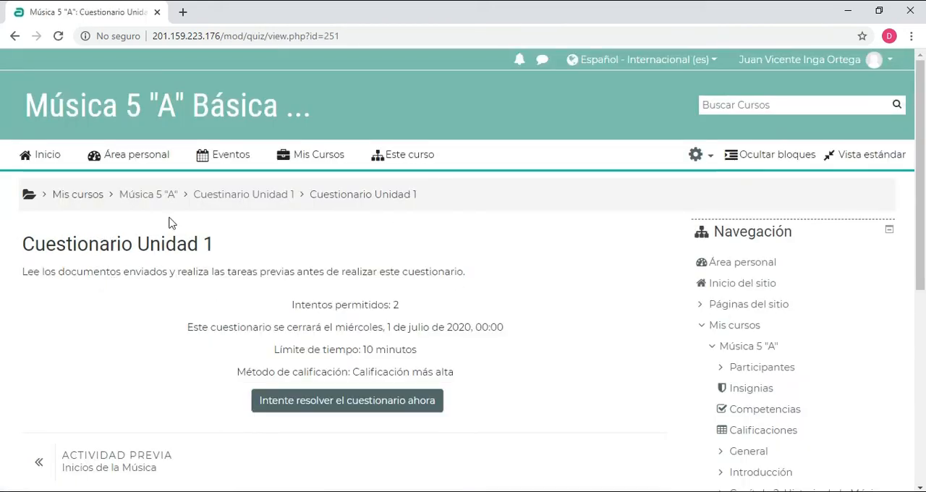
Examine the quiz's permitted attempts, closing date, time limit and grading method
scroll(279, 194, "down", 2)
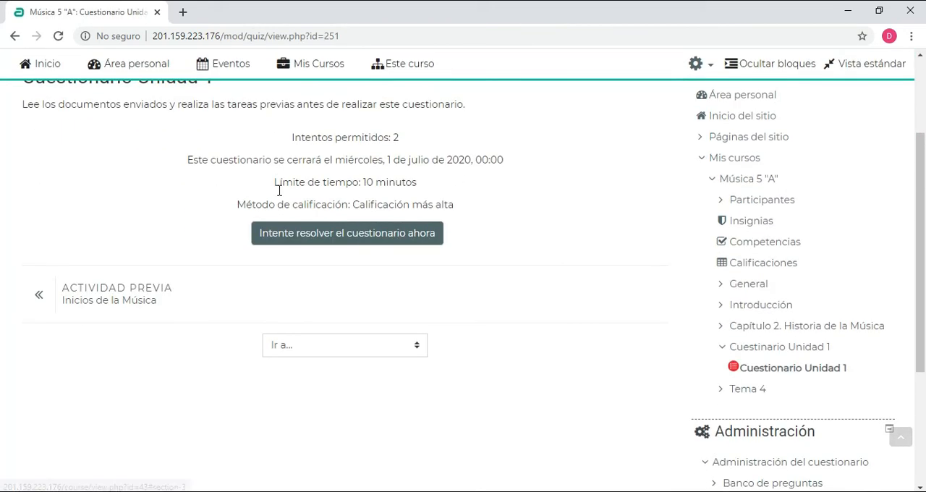
mouse_move(300, 139)
left_mouse_down()
mouse_move(418, 144)
mouse_move(308, 140)
left_mouse_up()
left_click(405, 138)
left_click(201, 147)
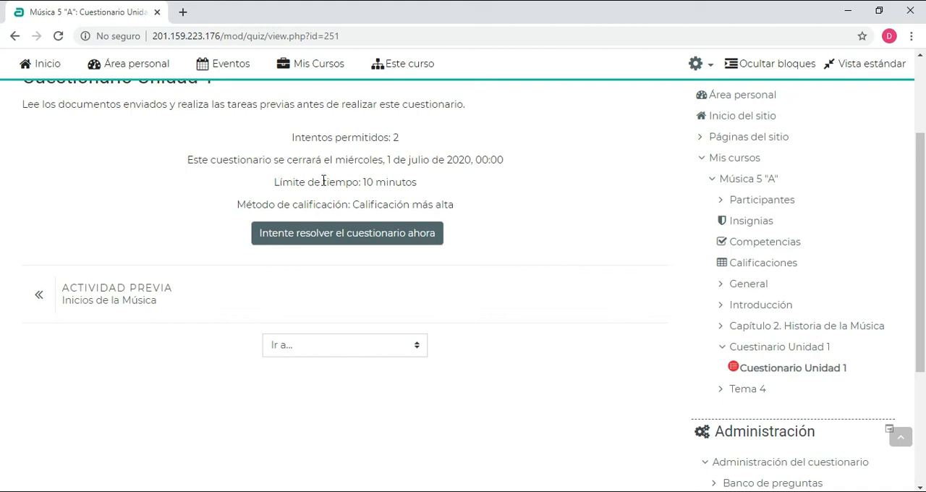
left_click_drag(320, 162, 434, 165)
left_click_drag(320, 181, 413, 182)
left_click(198, 201)
left_click_drag(298, 206, 397, 210)
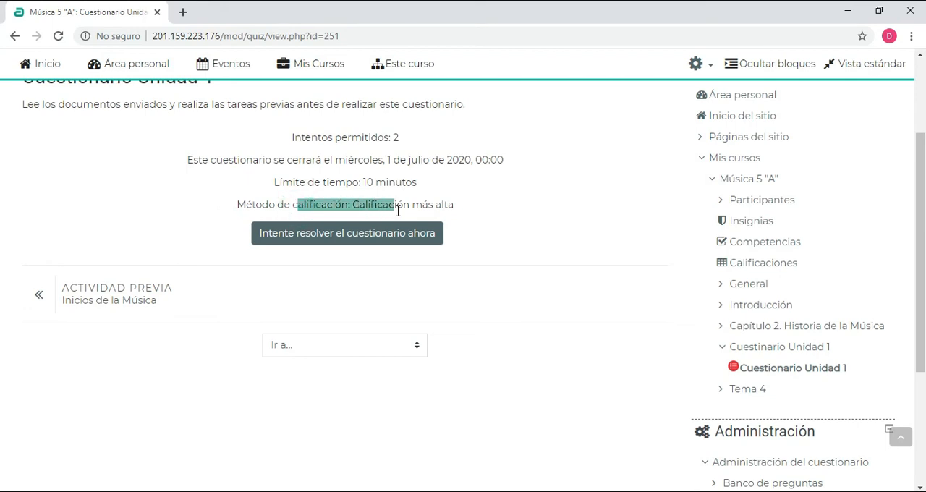
left_click(496, 249)
left_click_drag(471, 207, 365, 204)
left_click(359, 199)
left_click_drag(349, 137, 383, 138)
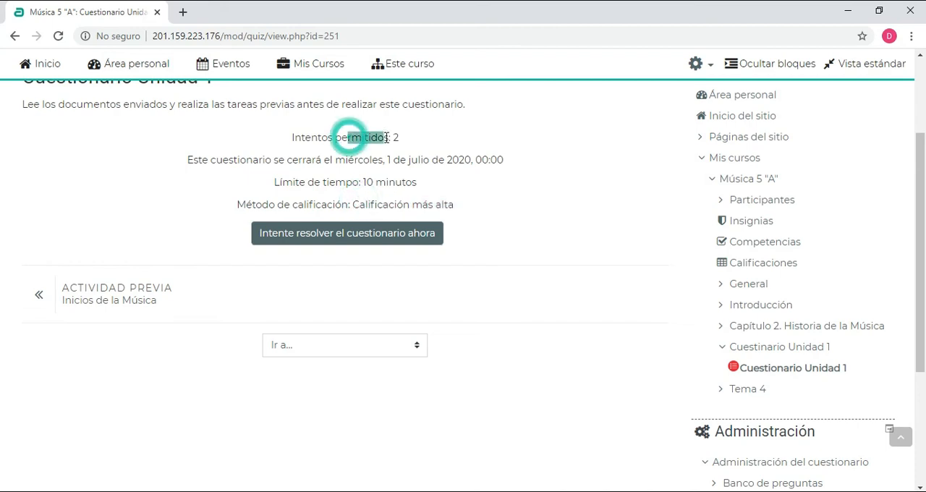
left_click(206, 277)
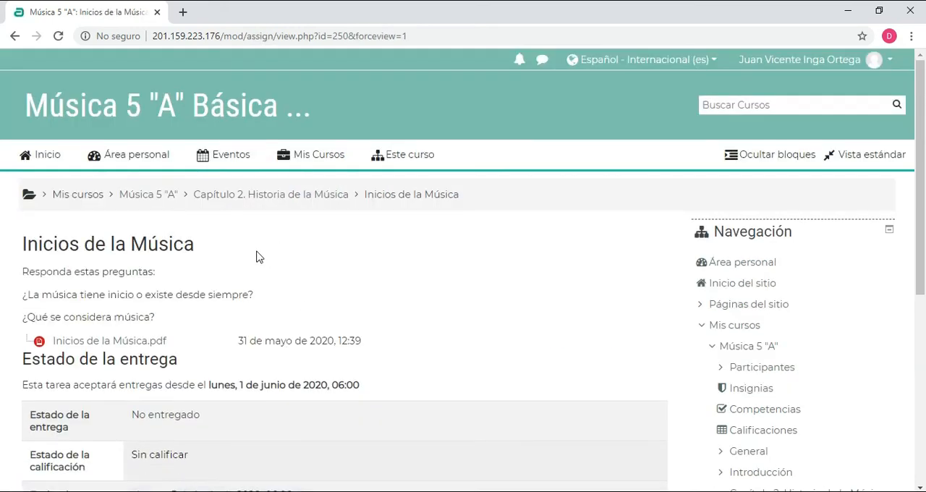
scroll(85, 128, "down", 1)
scroll(86, 129, "down", 5)
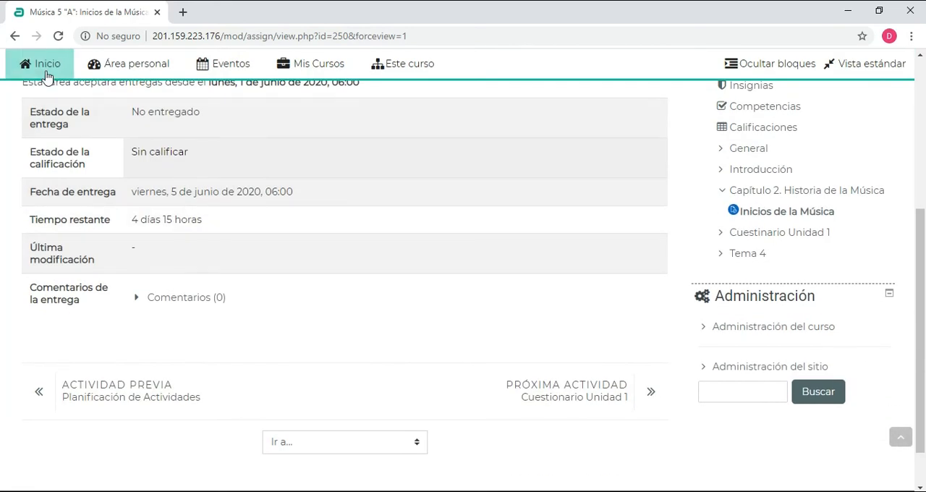
left_click(15, 36)
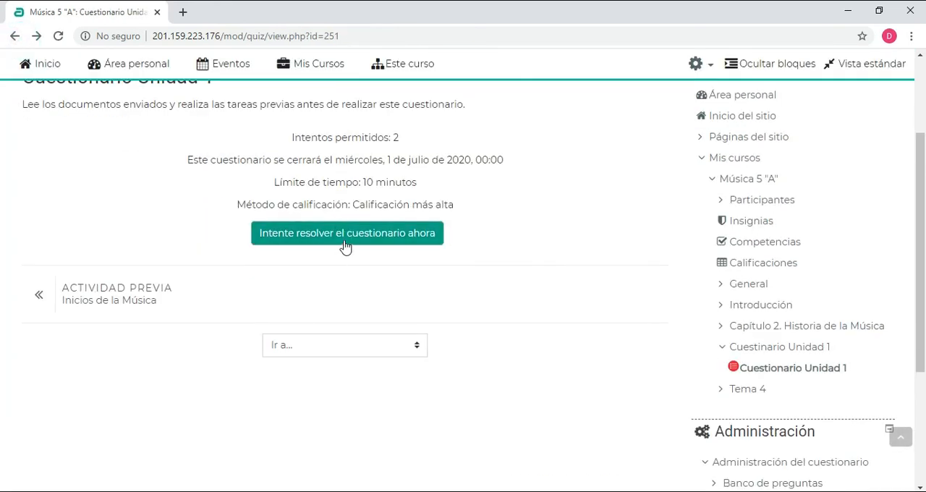
Start a timed attempt at Cuestionario Unidad 1 and look over its first question page
left_click(330, 239)
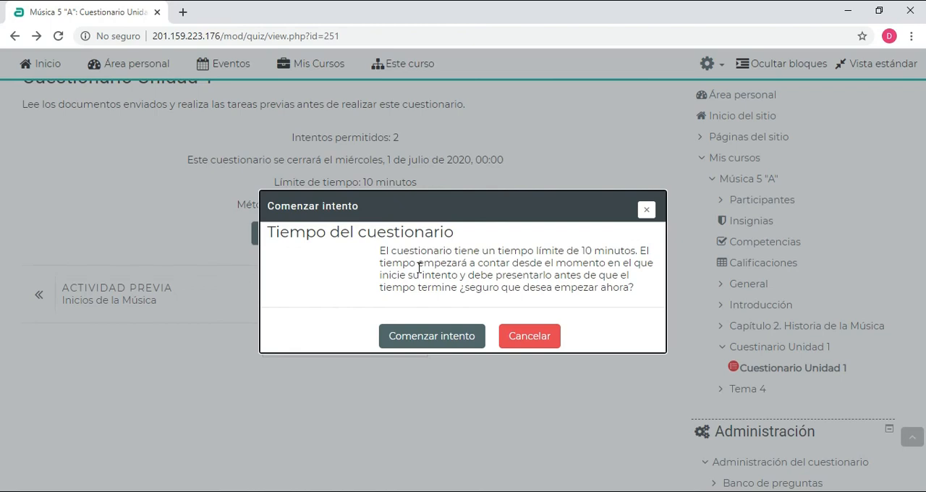
left_click_drag(568, 250, 593, 250)
left_click(420, 297)
left_click(412, 338)
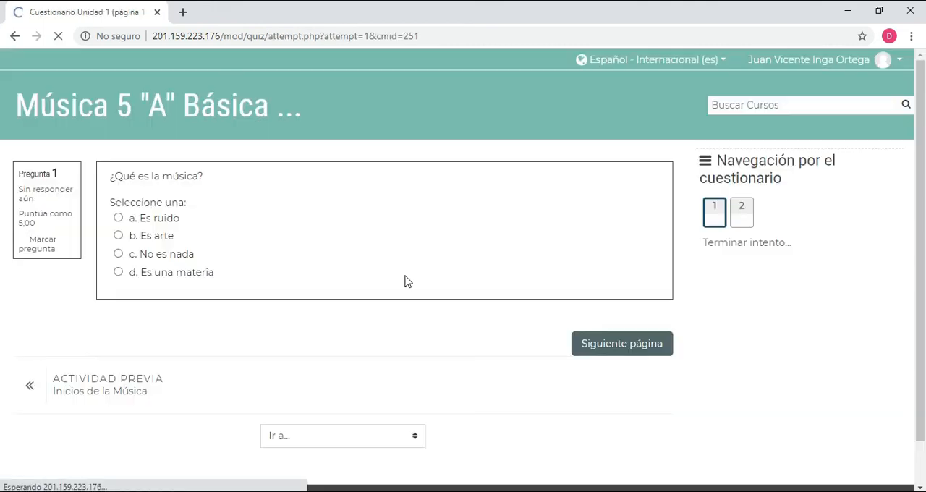
scroll(371, 198, "down", 1)
scroll(370, 198, "up", 1)
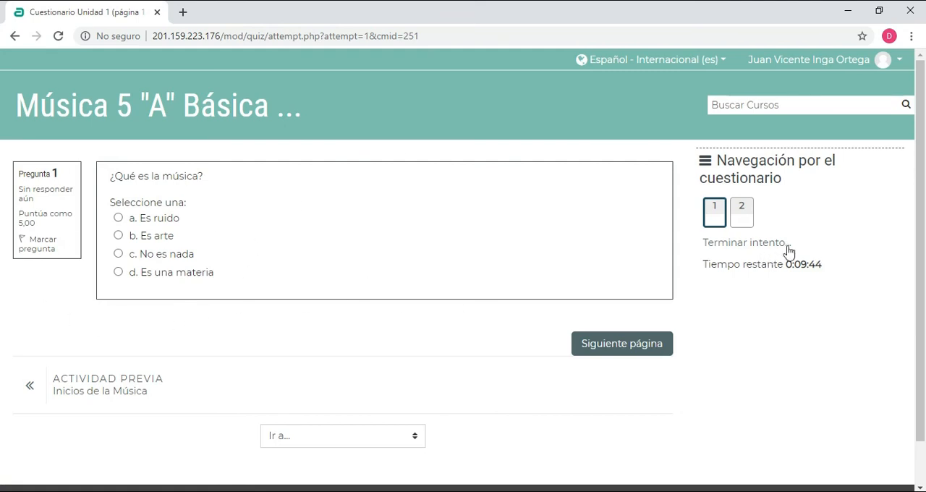
Look over both question pages of the attempt and go back to the first question
left_click(742, 212)
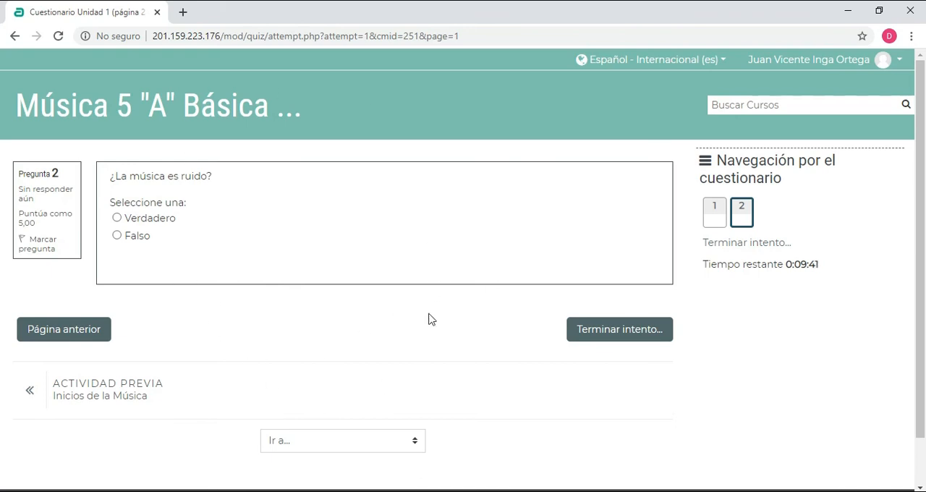
left_click(715, 216)
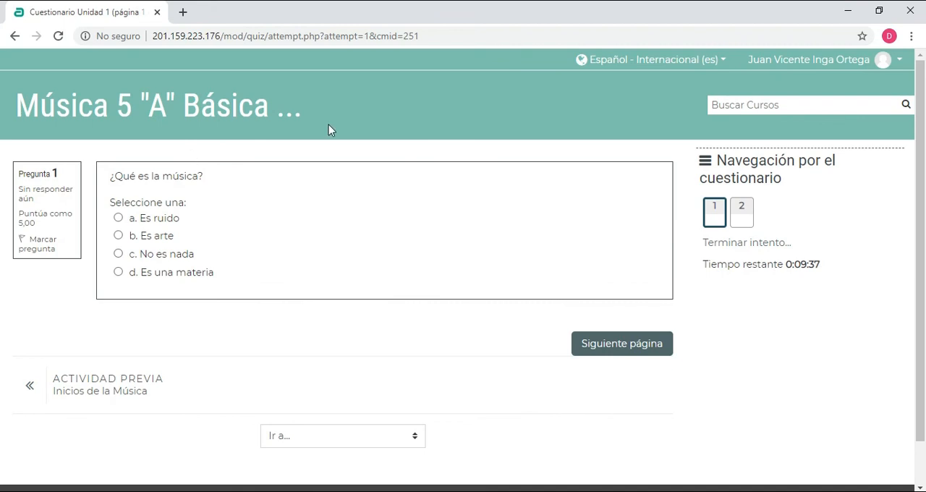
scroll(336, 181, "down", 1)
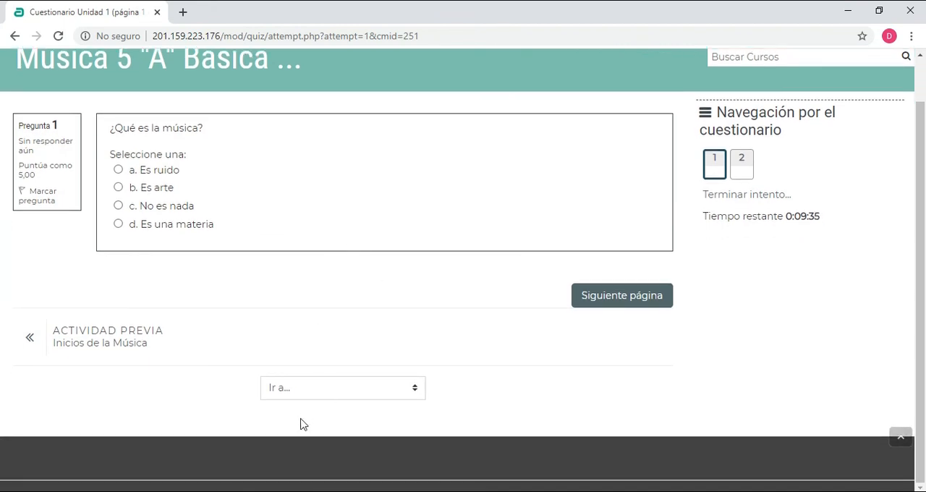
scroll(302, 244, "up", 1)
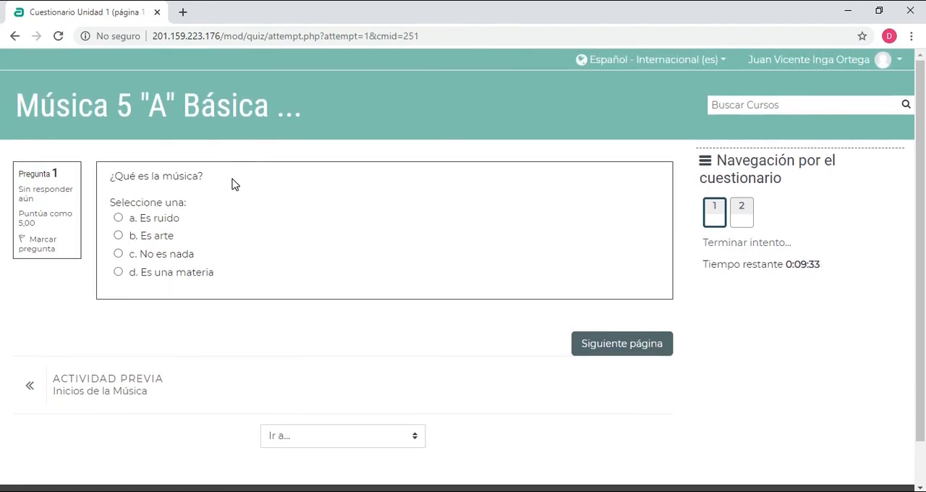
Answer the question ¿Qué es la música? with Es arte and advance to the second question
left_click_drag(142, 177, 183, 177)
left_click(240, 203)
left_click(119, 219)
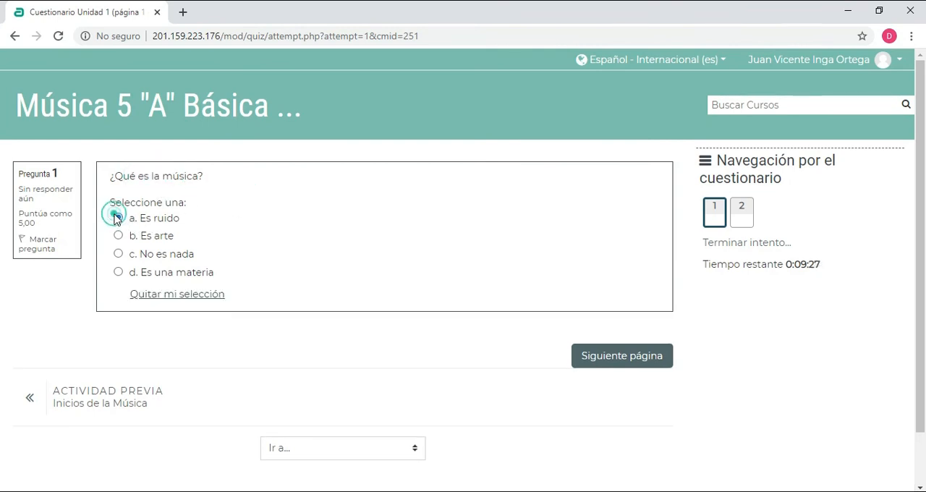
left_click(118, 254)
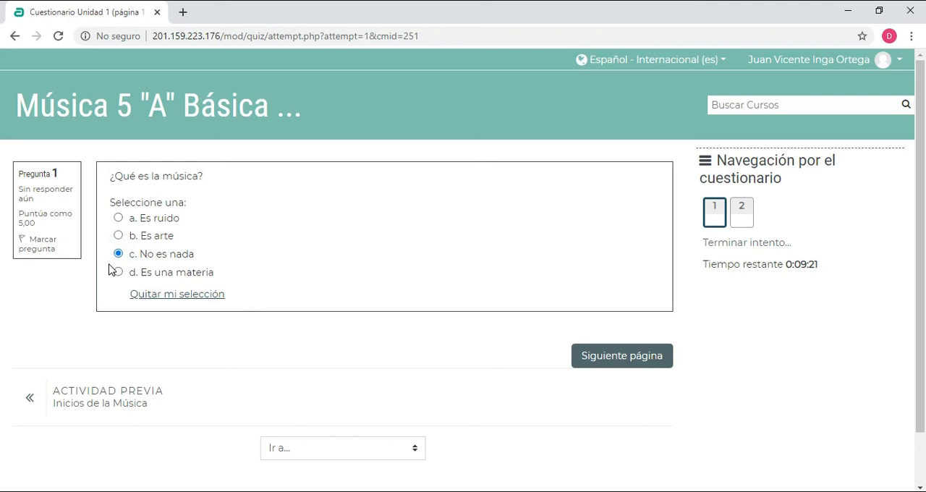
left_click(118, 236)
left_click(625, 358)
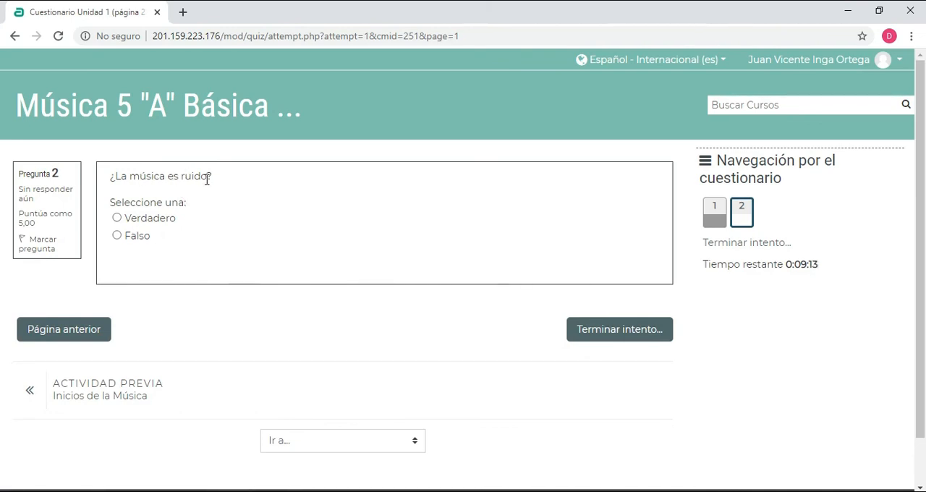
Answer the question ¿La música es ruido? with Verdadero and proceed to the attempt summary
left_click(116, 218)
left_click(583, 251)
left_click(608, 329)
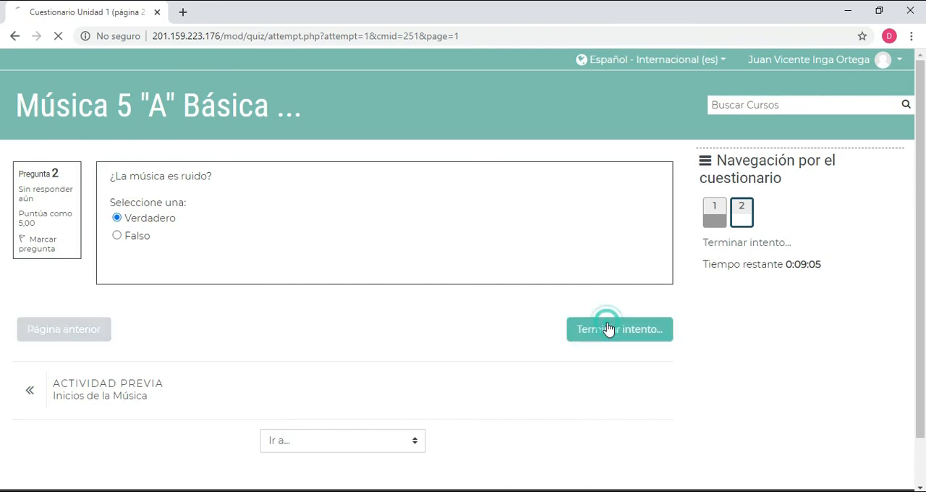
Check the saved status of both answers, then submit the first attempt and confirm the submission
scroll(420, 269, "down", 3)
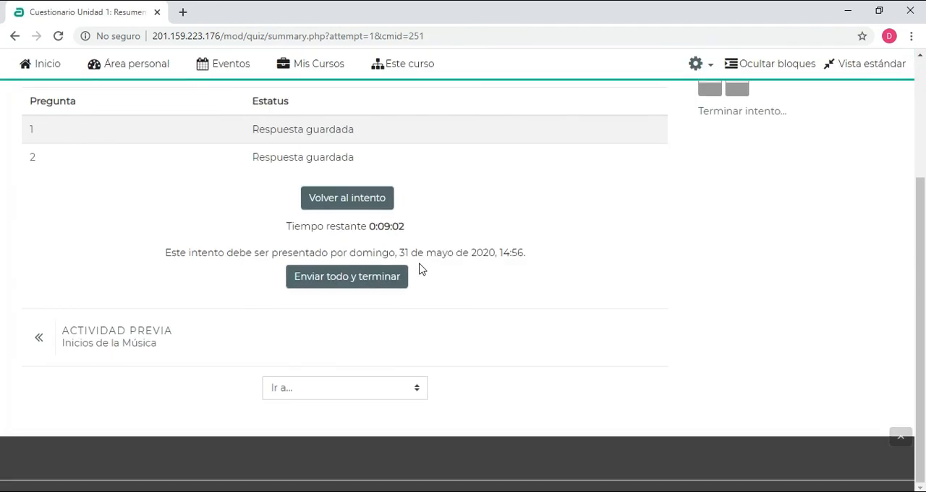
scroll(474, 247, "up", 1)
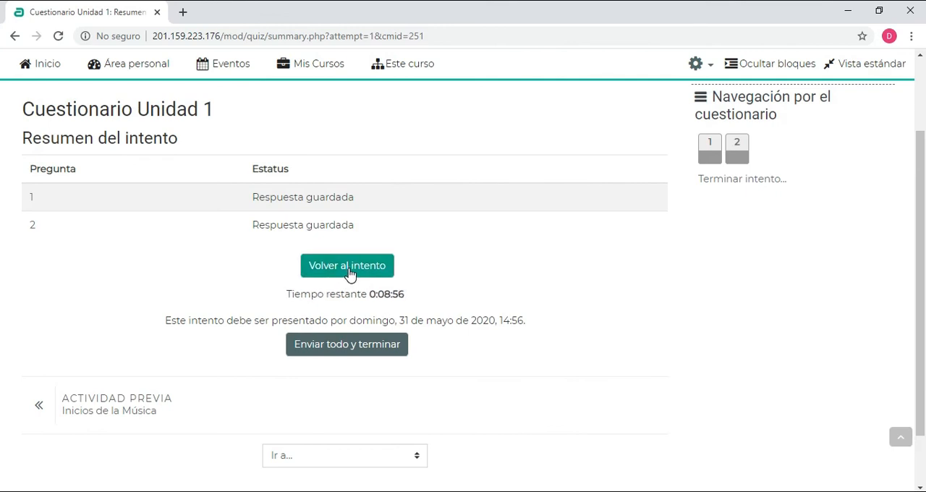
left_click(348, 351)
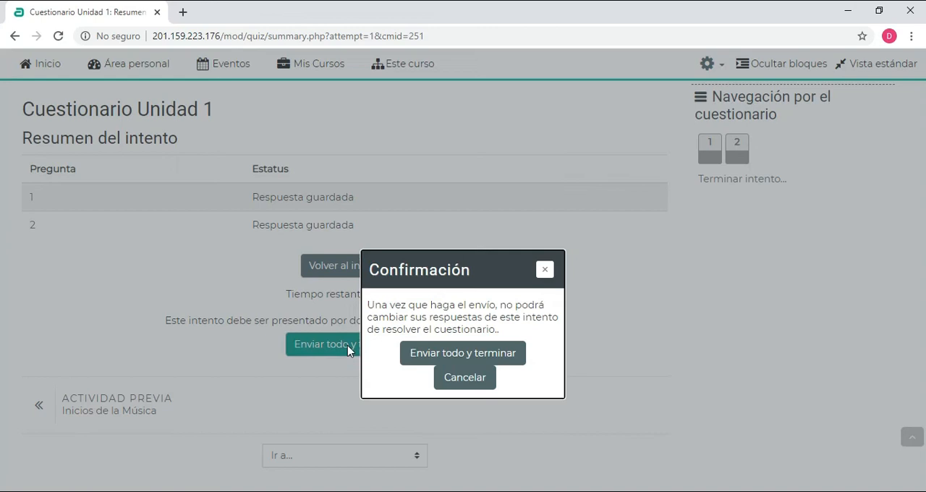
double_click(443, 254)
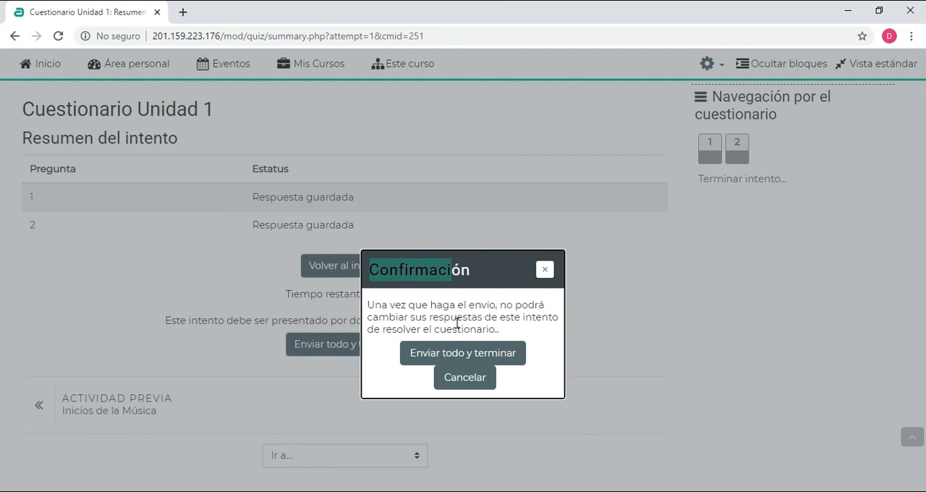
left_click(418, 354)
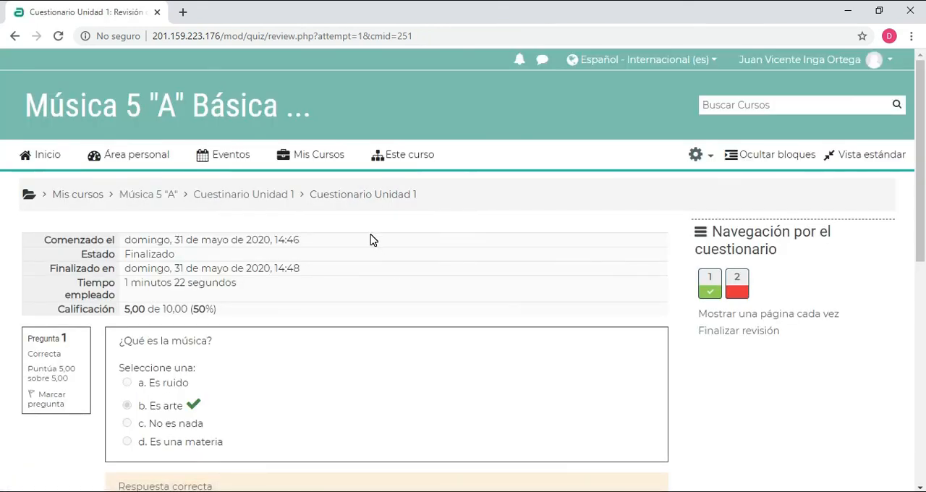
Examine the first attempt's grade and the feedback on both questions, and finish the review
scroll(354, 225, "down", 3)
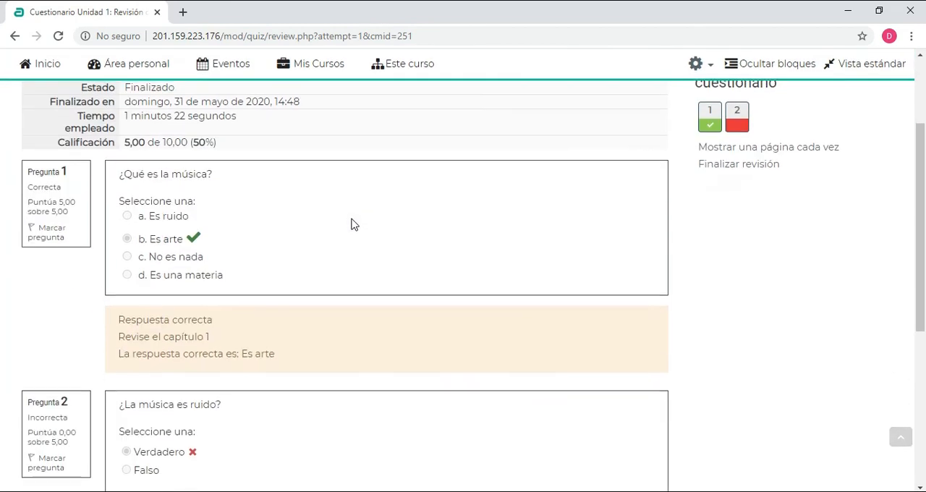
left_click_drag(224, 280, 290, 223)
left_click(392, 229)
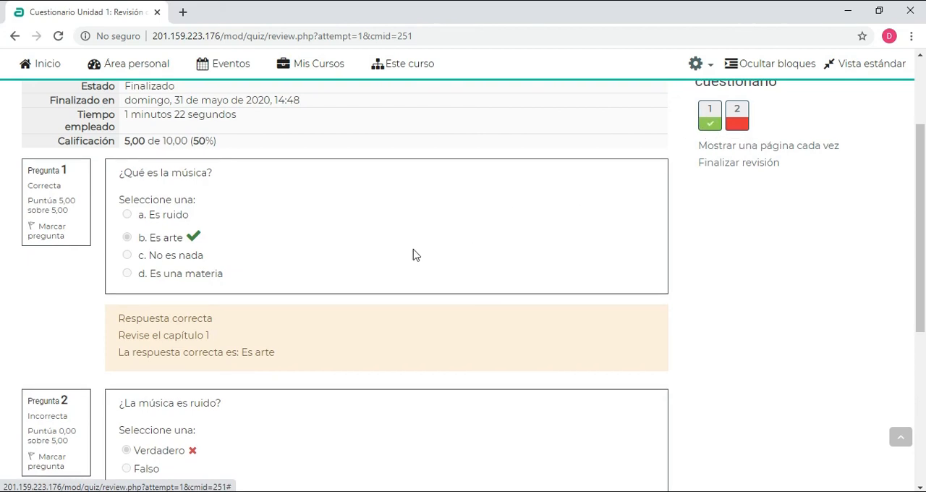
scroll(413, 254, "down", 3)
scroll(296, 252, "up", 4)
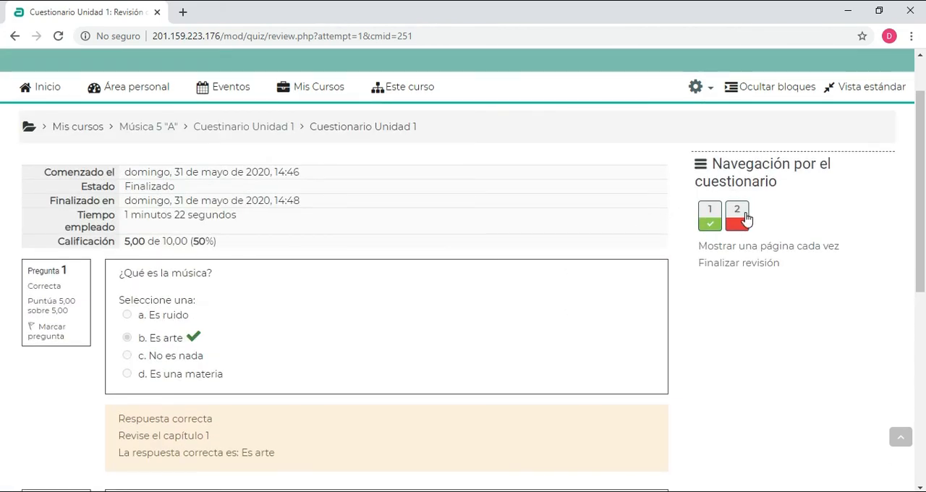
scroll(496, 310, "down", 4)
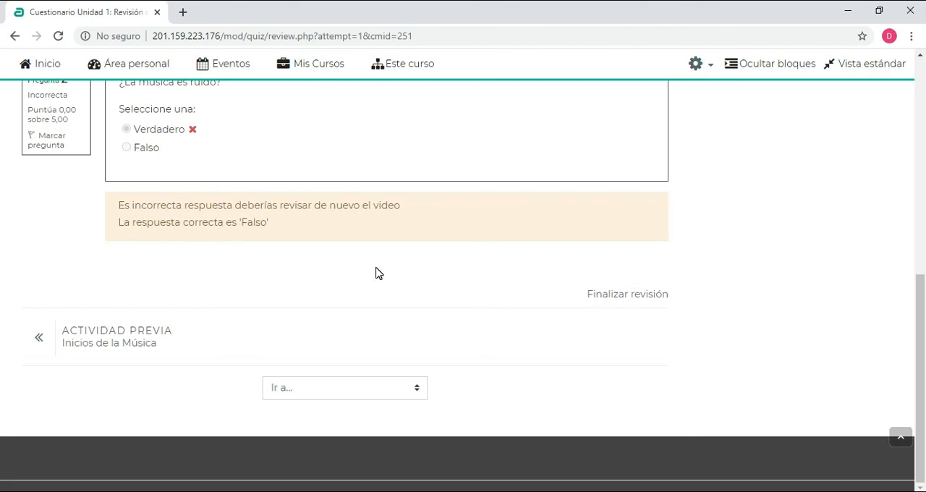
left_click(641, 296)
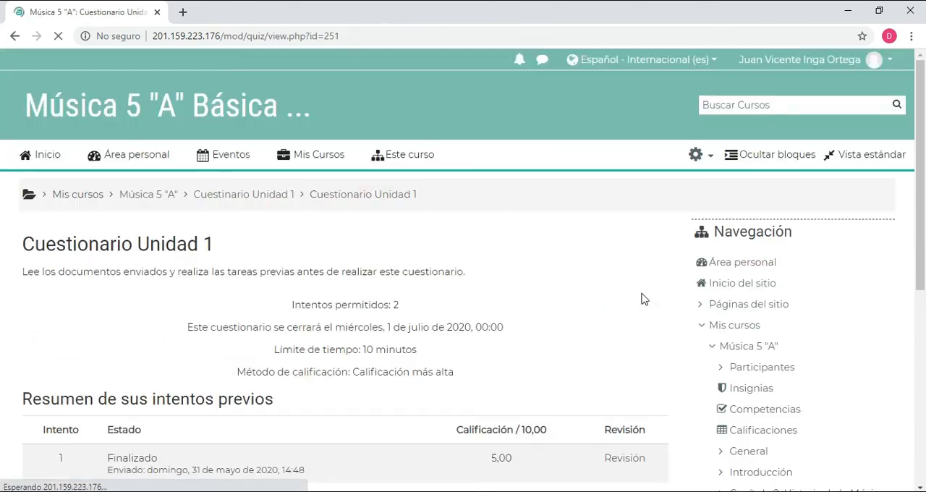
Start a second attempt at the quiz and answer ¿Qué es la música? with Es arte
scroll(436, 282, "down", 2)
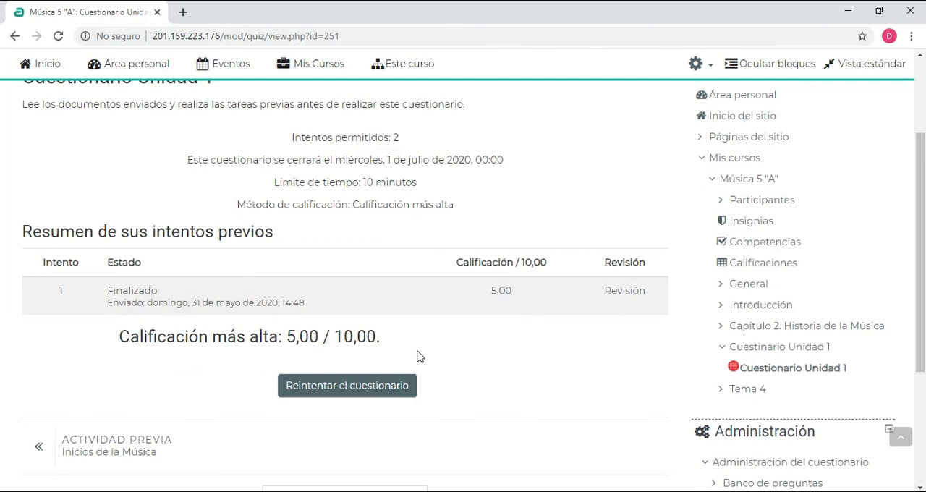
left_click(367, 395)
left_click(455, 340)
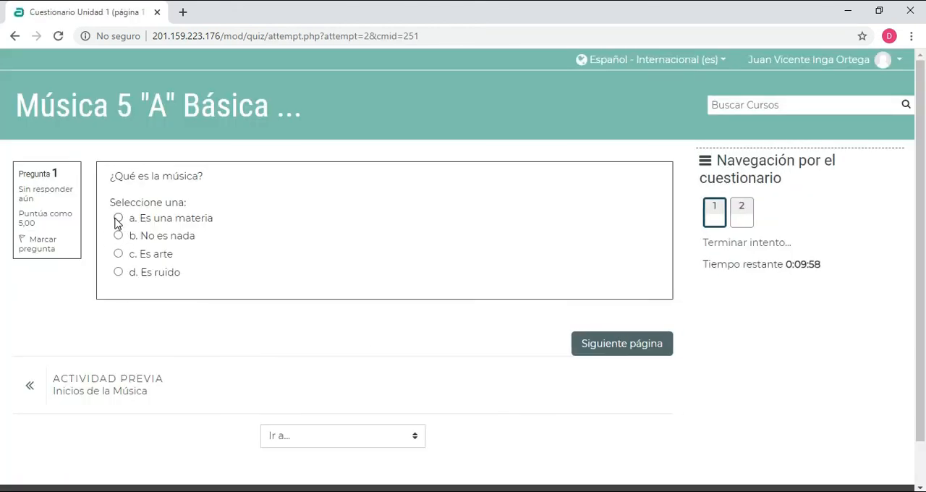
left_click(120, 255)
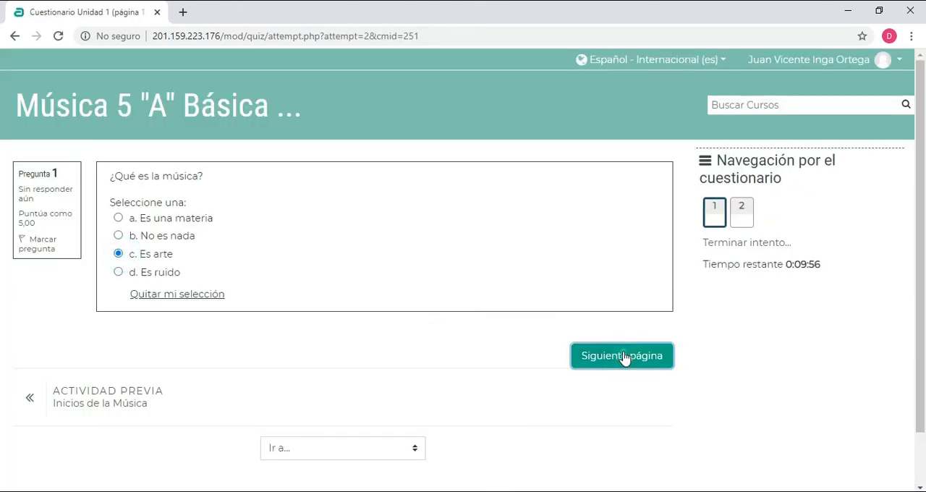
left_click(625, 358)
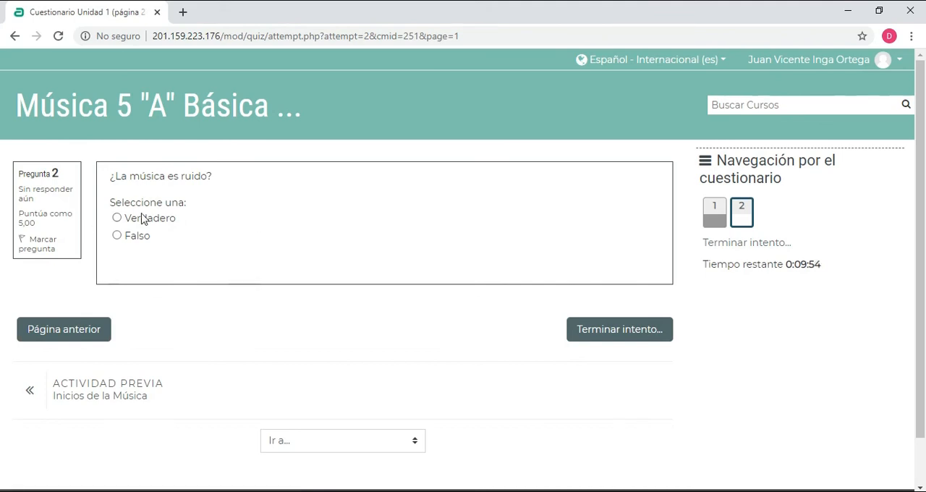
Answer ¿La música es ruido? with Falso and submit the second attempt
left_click(117, 219)
left_click(118, 236)
left_click(644, 334)
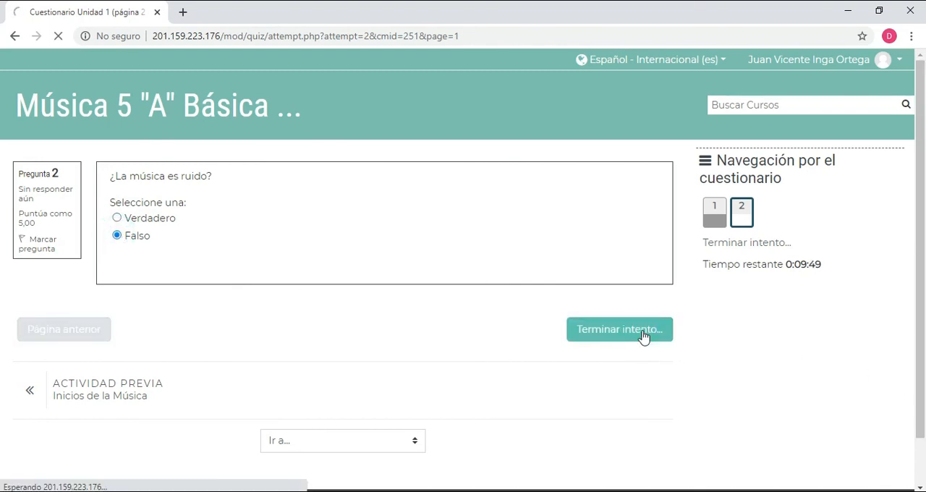
scroll(280, 294, "down", 3)
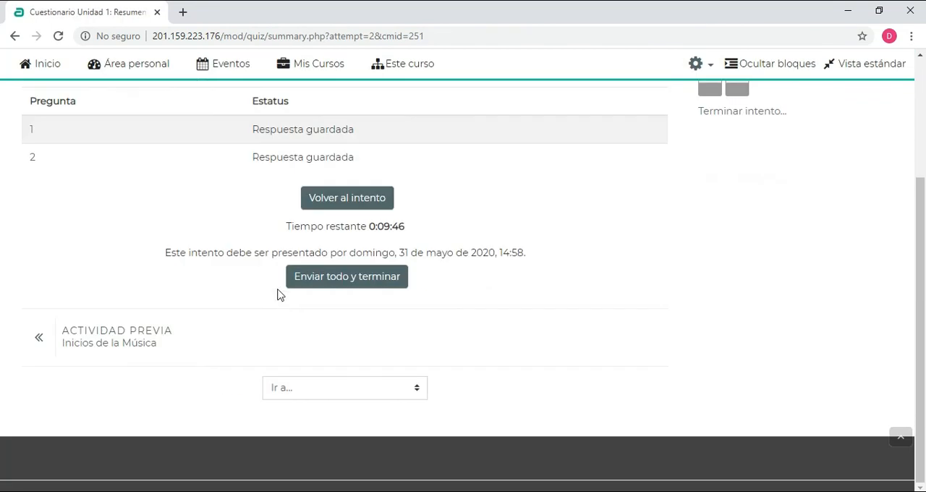
left_click(326, 273)
left_click(480, 358)
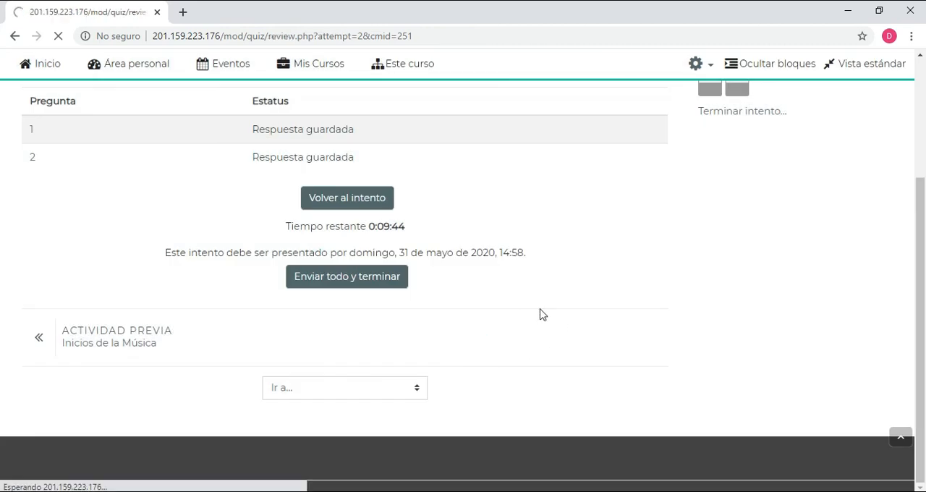
Read the second attempt's feedback, finish the review and examine the final grade in the attempts summary
scroll(462, 253, "down", 4)
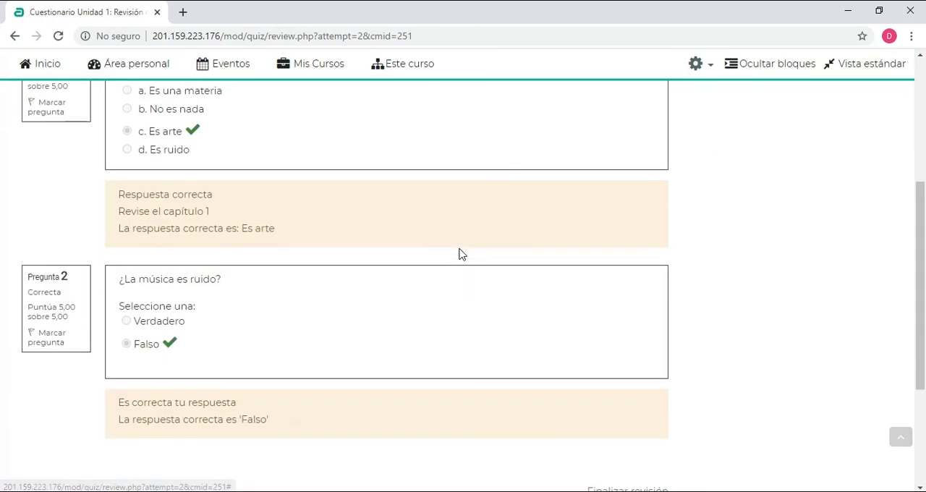
scroll(461, 253, "down", 3)
left_click(630, 302)
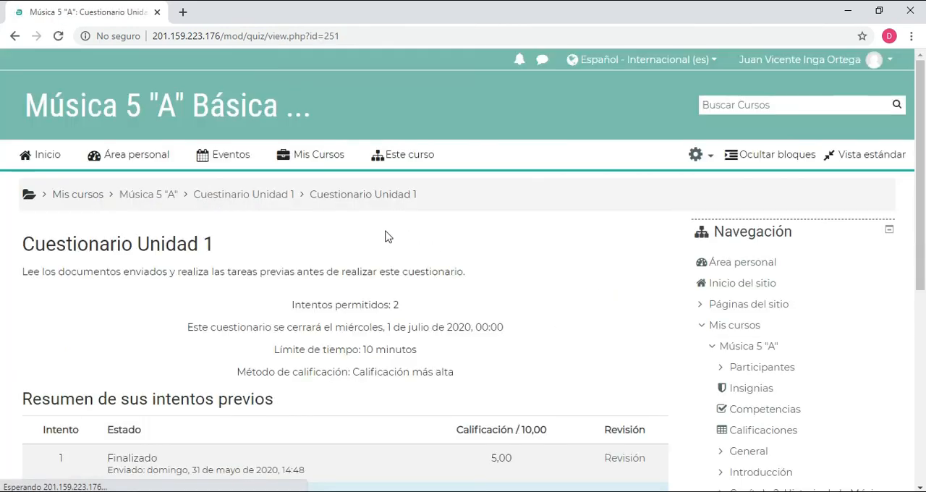
scroll(385, 237, "down", 4)
left_click_drag(215, 236, 287, 239)
left_click_drag(558, 293, 465, 246)
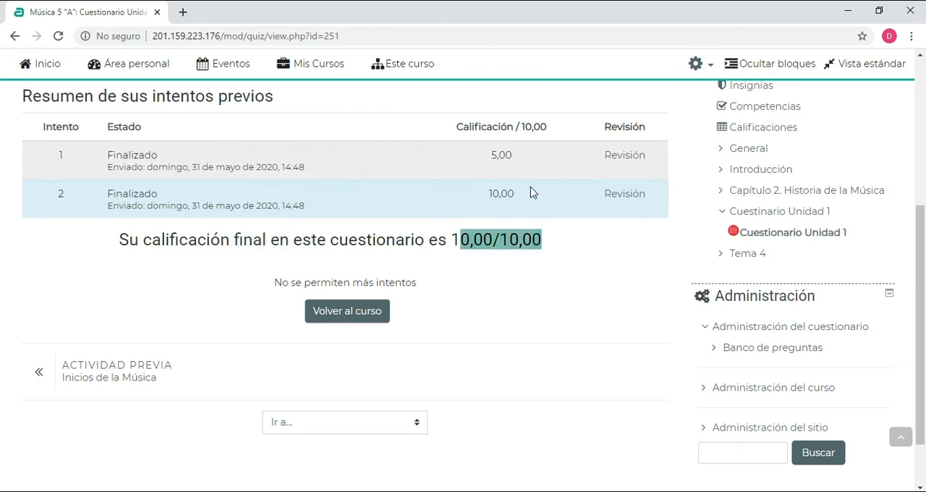
Return to the Música 5 "A" course page and switch back to the normal role
left_click(329, 310)
scroll(446, 267, "down", 10)
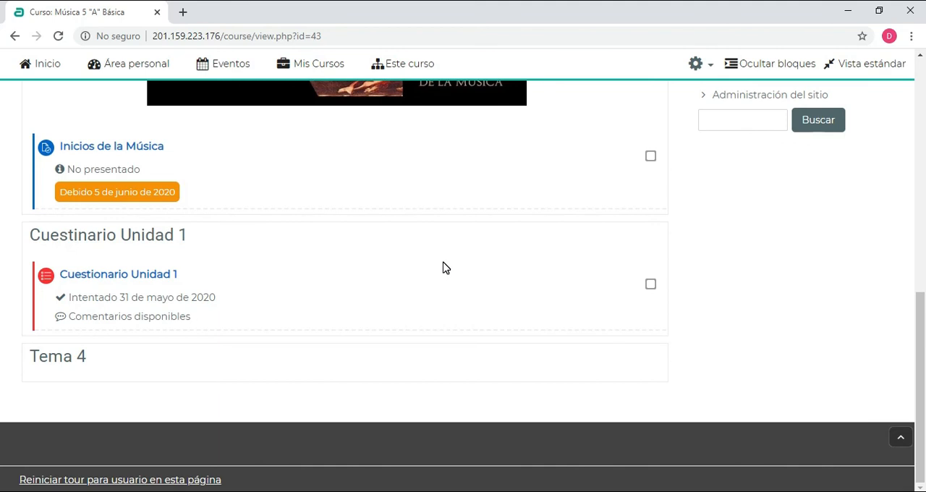
scroll(506, 275, "up", 10)
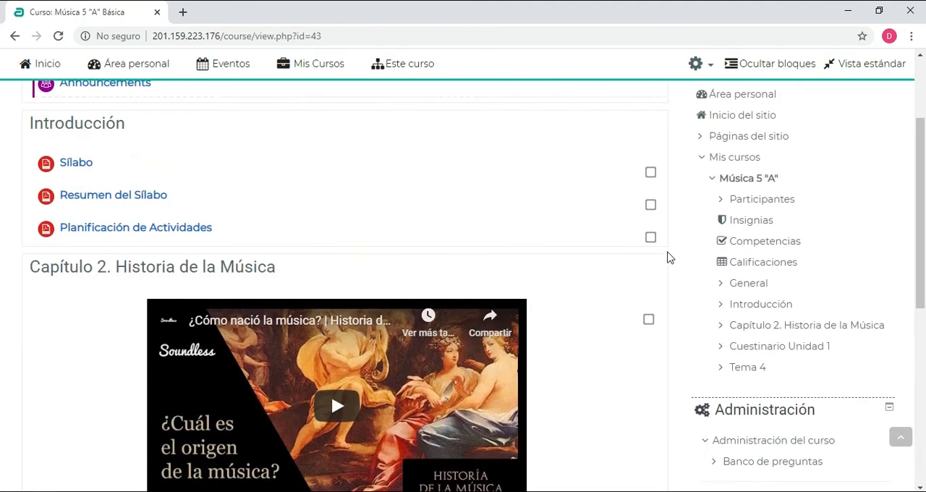
left_click(829, 61)
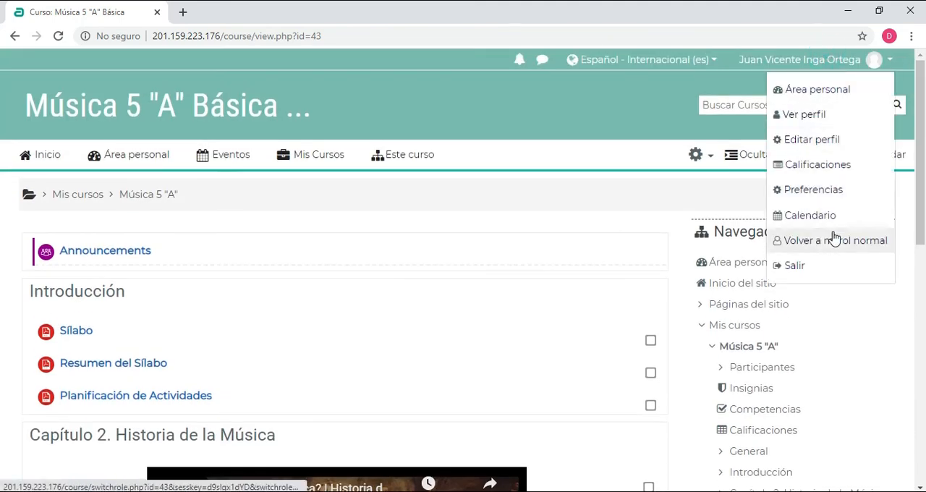
left_click(814, 243)
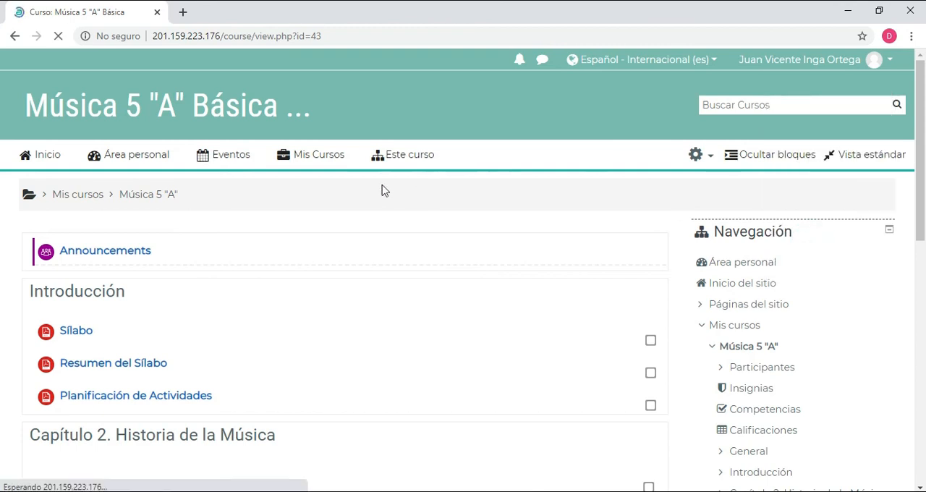
Turn on course editing and locate Cuestionario Unidad 1 on the course page
left_click(697, 155)
left_click(600, 214)
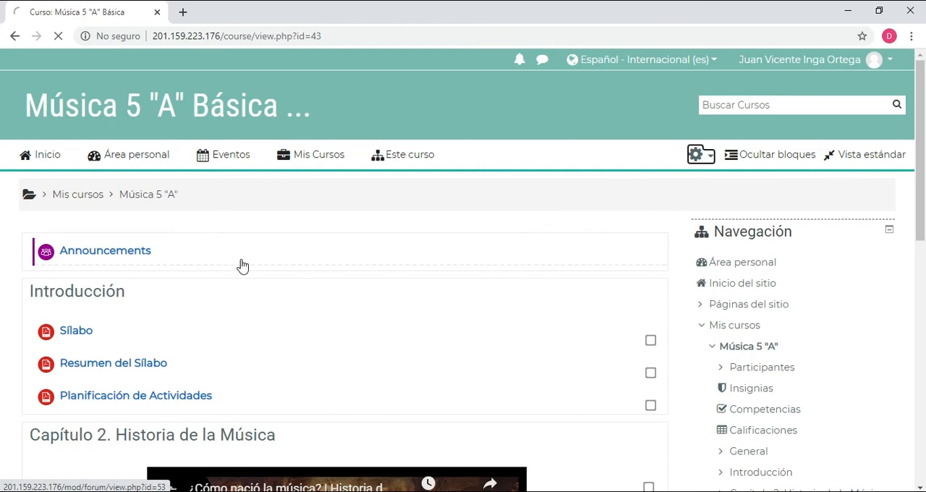
scroll(326, 225, "down", 5)
scroll(326, 224, "up", 1)
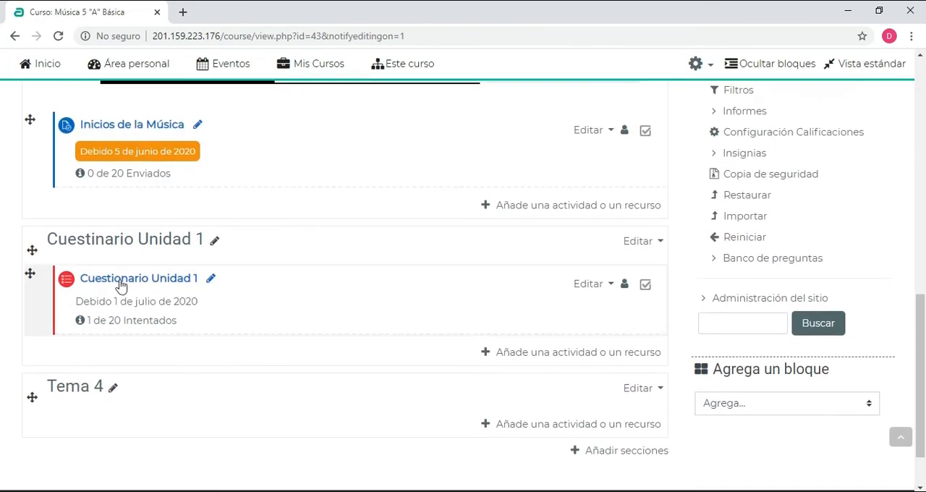